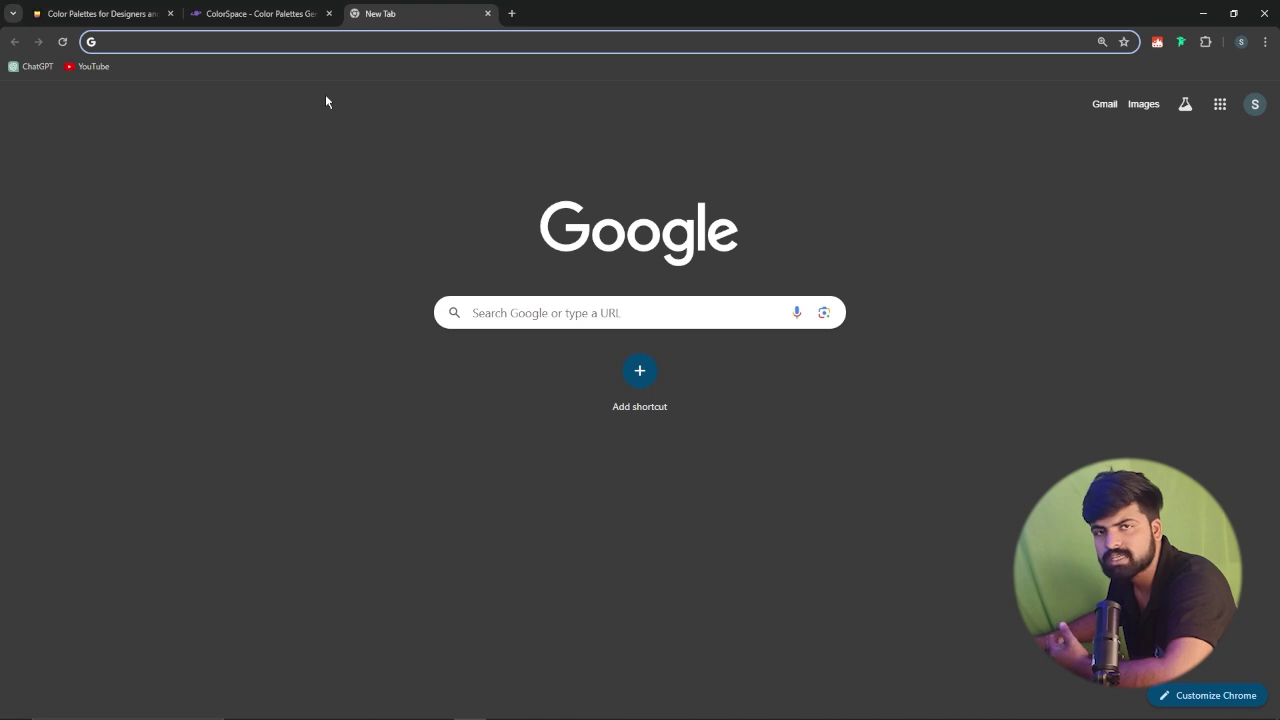
Browse the Dark, Light and Winter palette collections on Color Hunt.
click(100, 13)
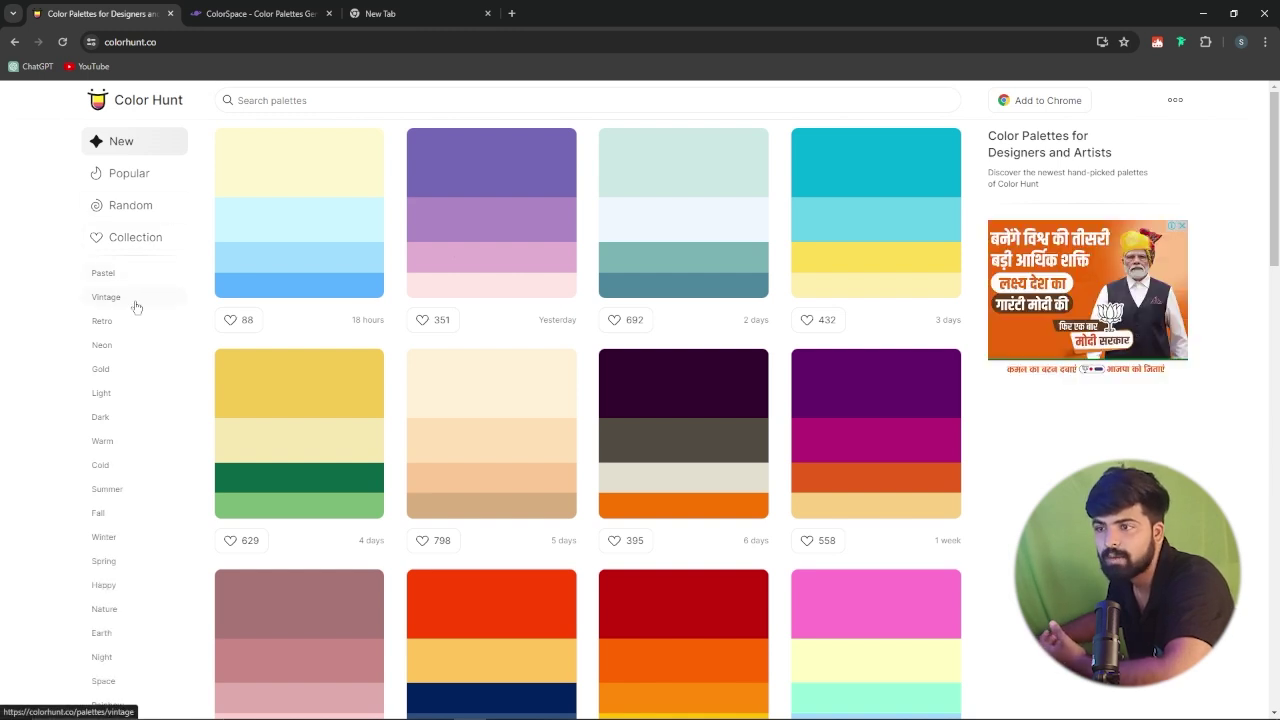
click(104, 418)
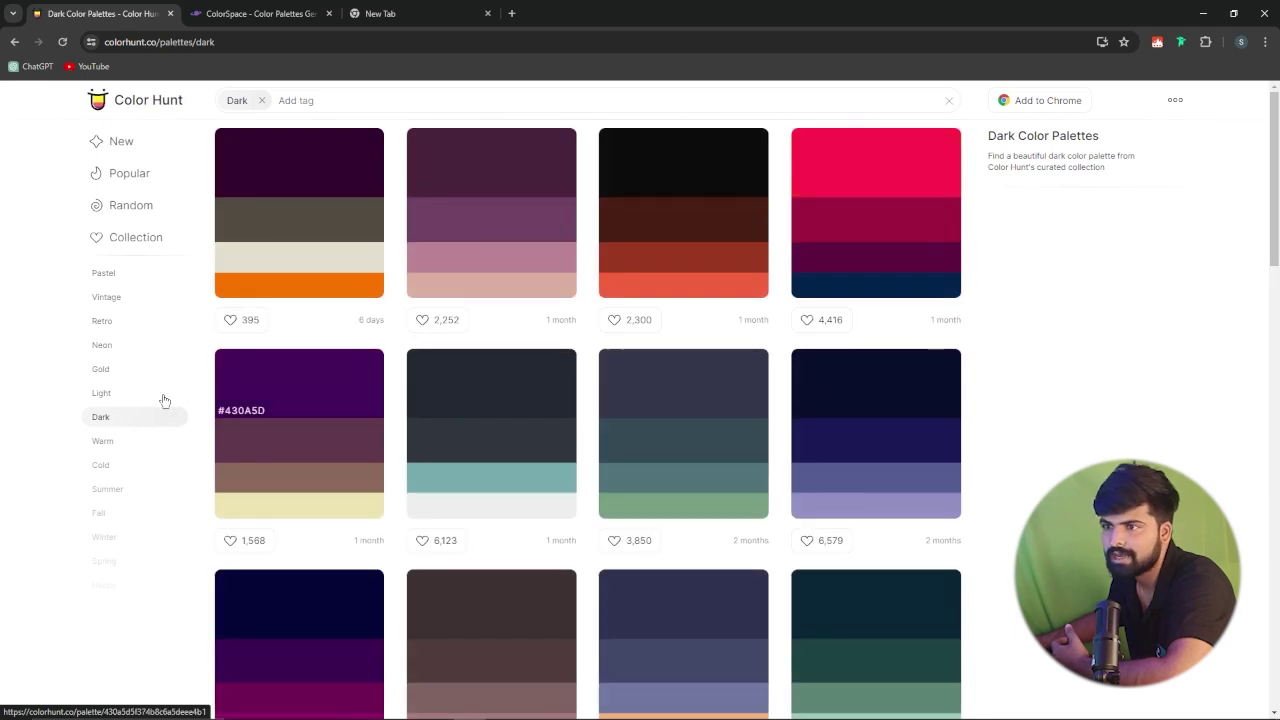
click(112, 394)
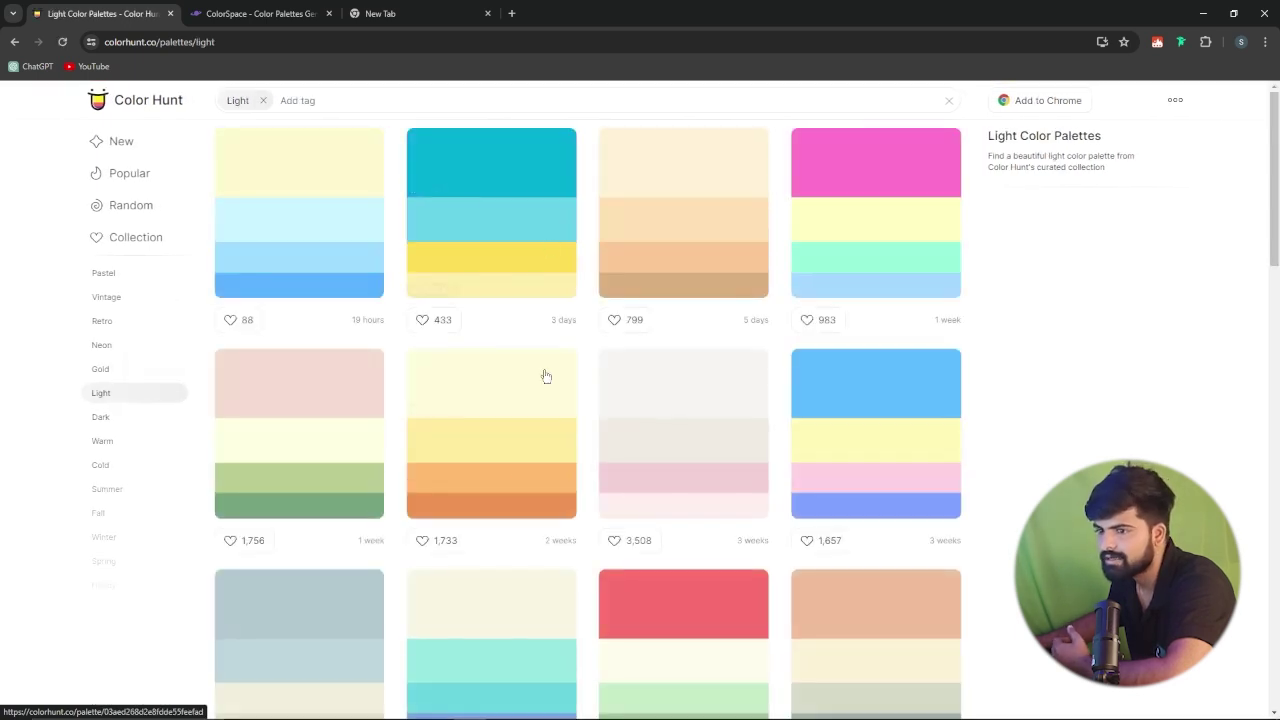
scroll(115, 484, down, 1)
click(104, 471)
scroll(424, 348, down, 3)
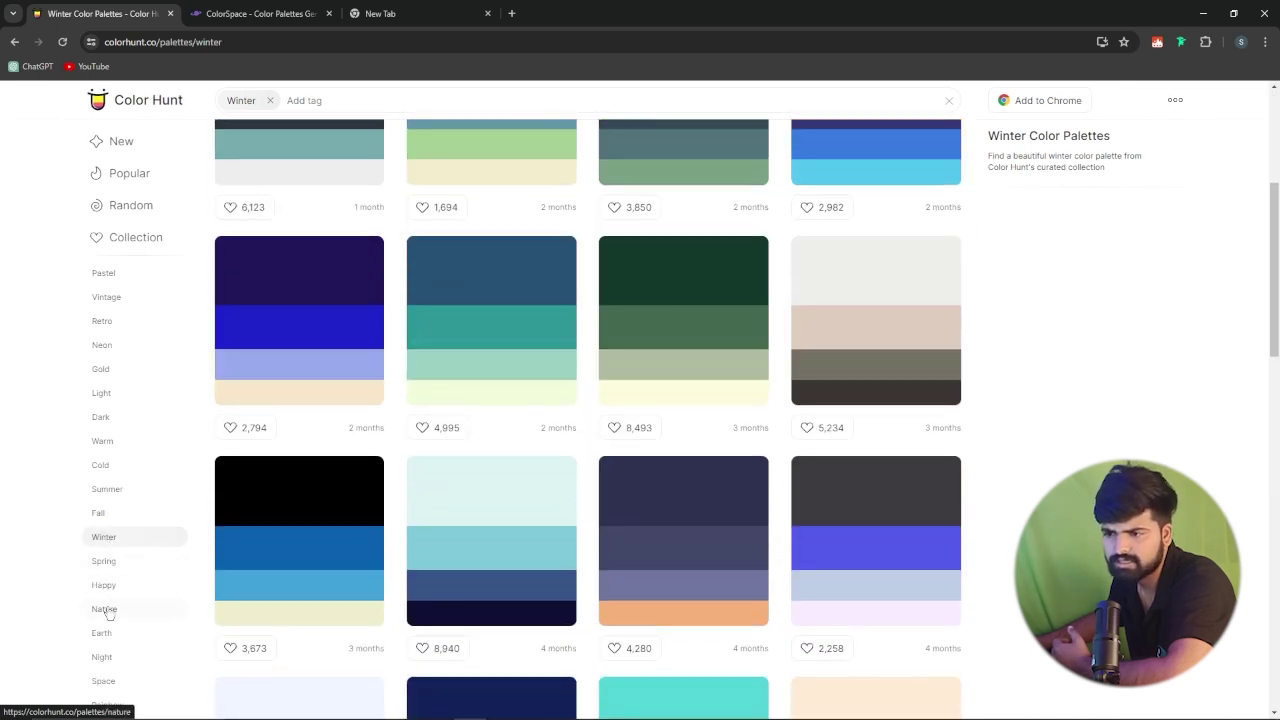
Look through Color Hunt's Nature palettes and pick the top color of the first palette.
click(106, 611)
scroll(509, 266, down, 3)
scroll(490, 340, up, 4)
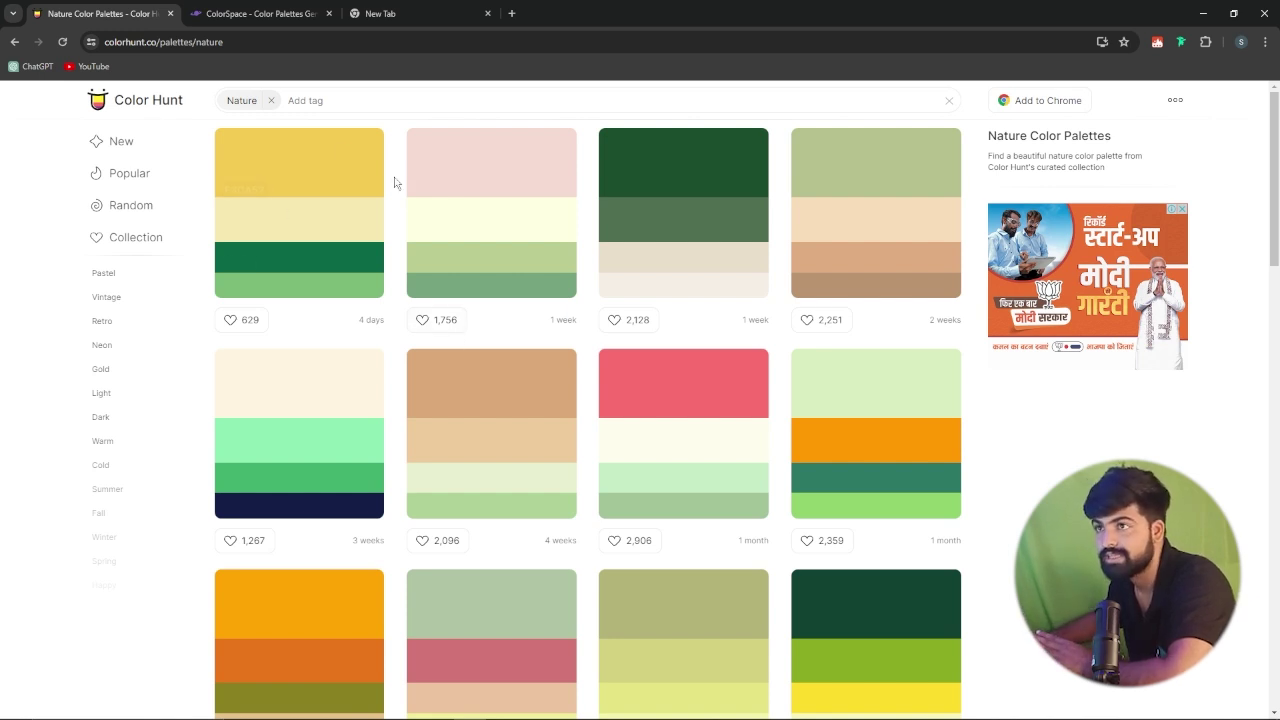
click(268, 192)
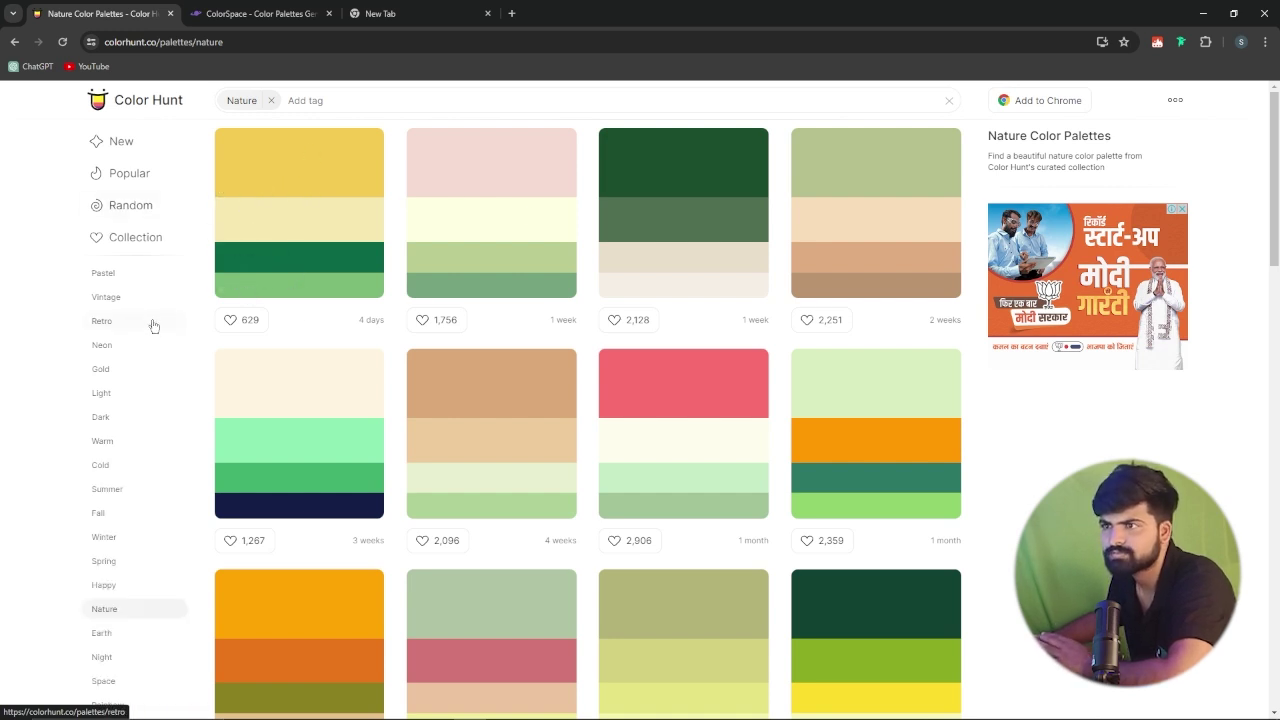
Show Color Hunt's random palettes and copy the code of the second color in the first, dark blue palette.
click(133, 199)
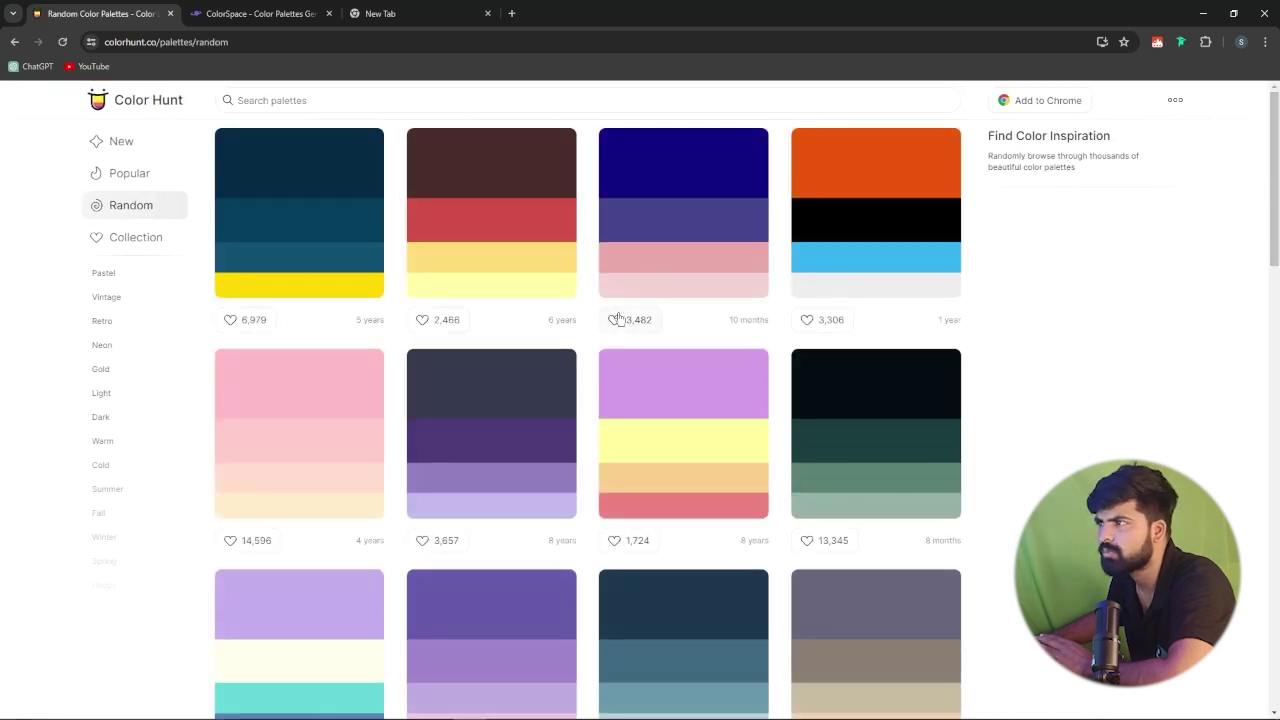
click(335, 229)
click(258, 13)
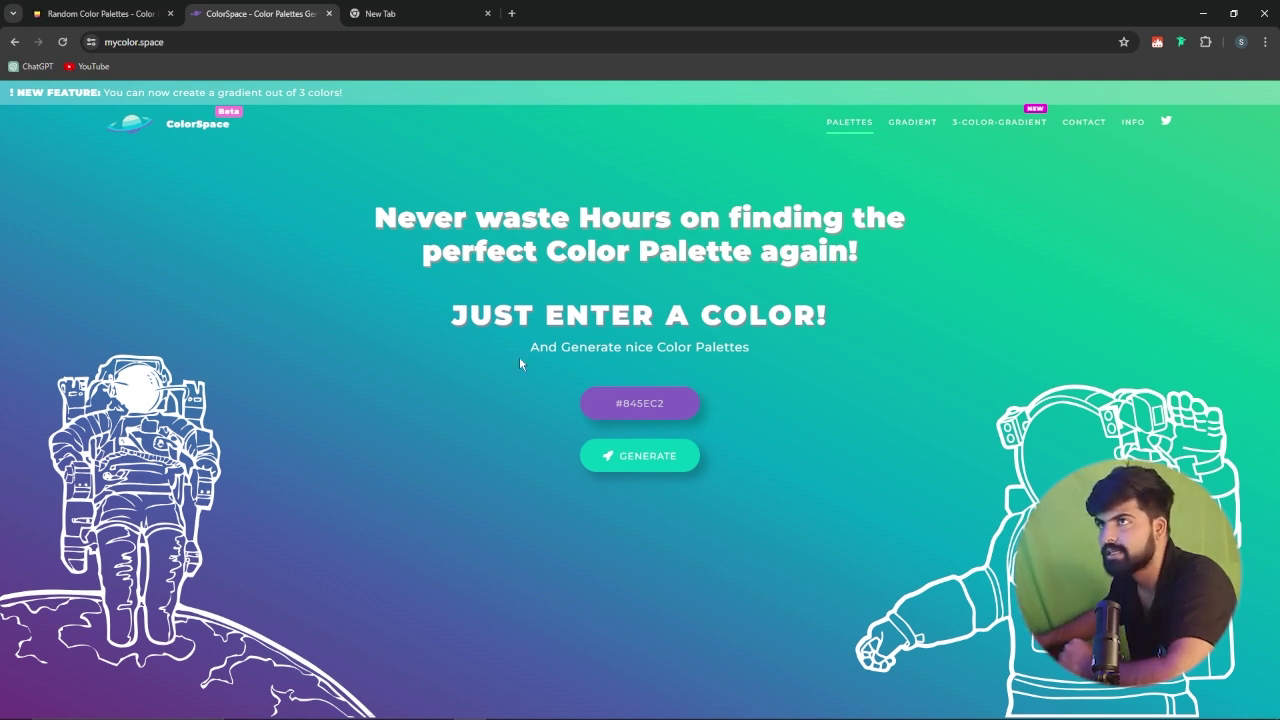
click(100, 13)
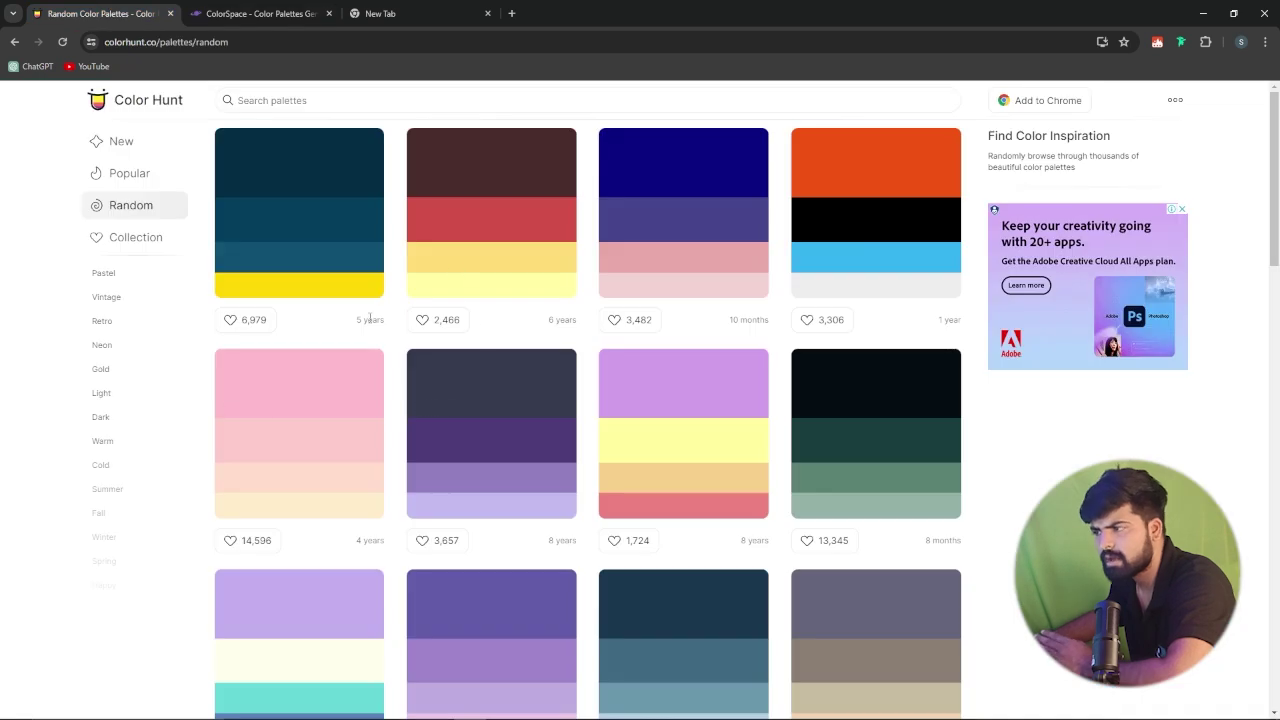
Generate palettes in ColorSpace from the color 053F5E and look through the resulting gradients and palettes.
click(258, 13)
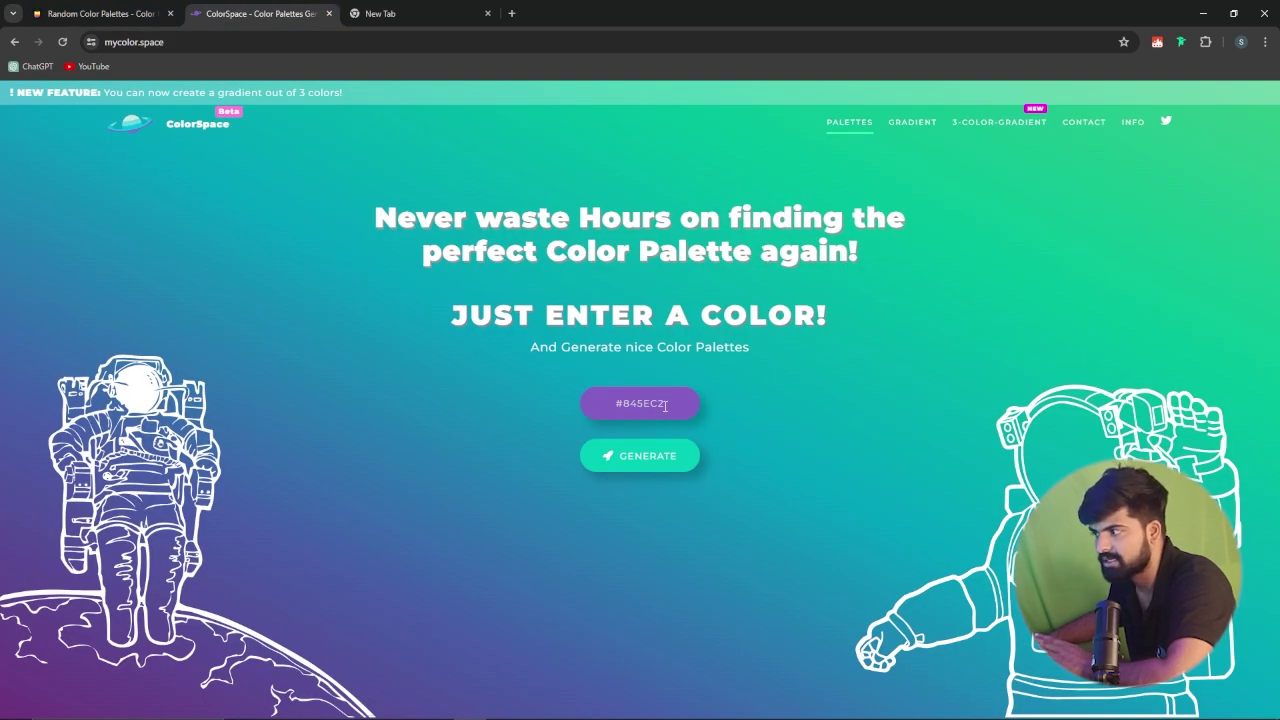
drag(664, 405, 590, 405)
key(ctrl+v)
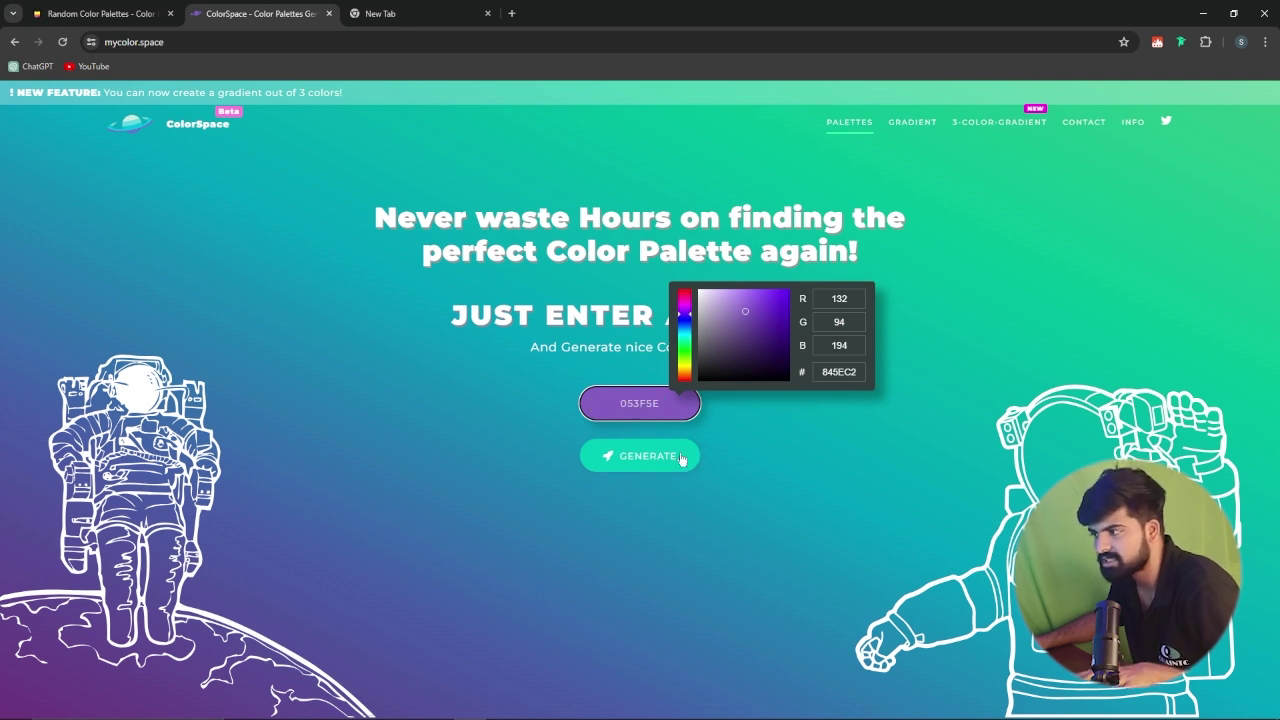
click(615, 459)
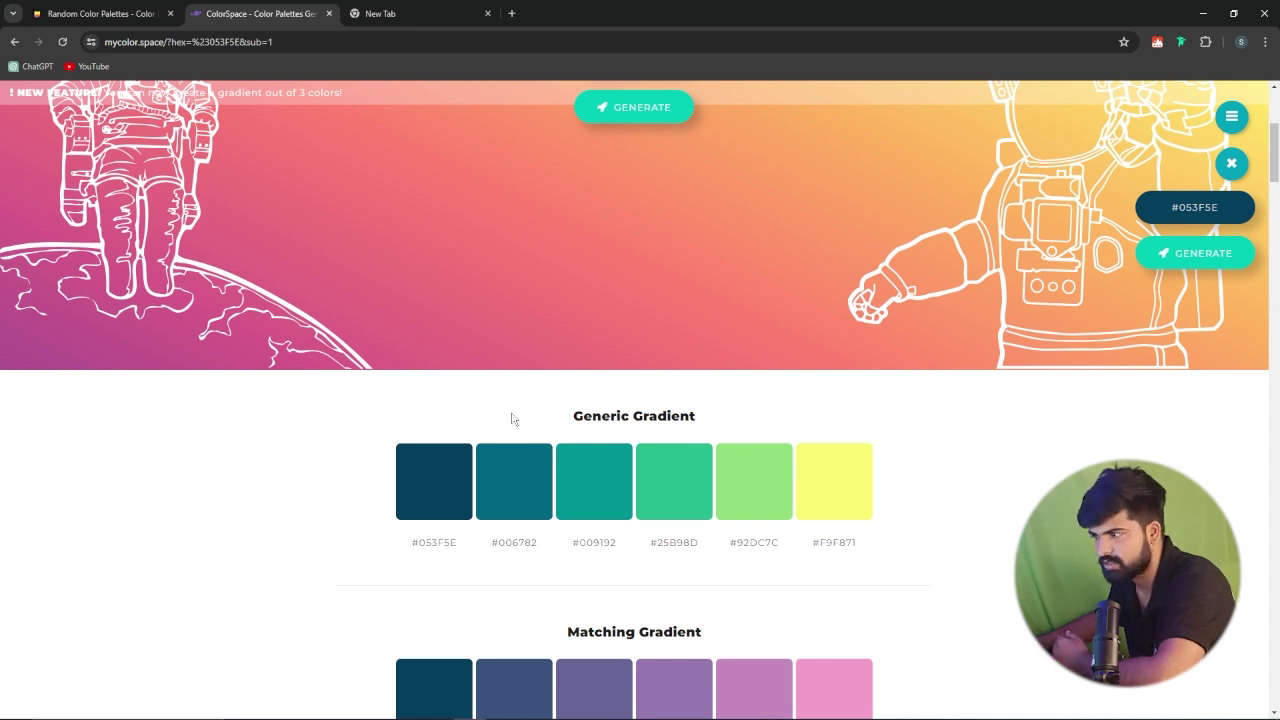
scroll(600, 410, down, 3)
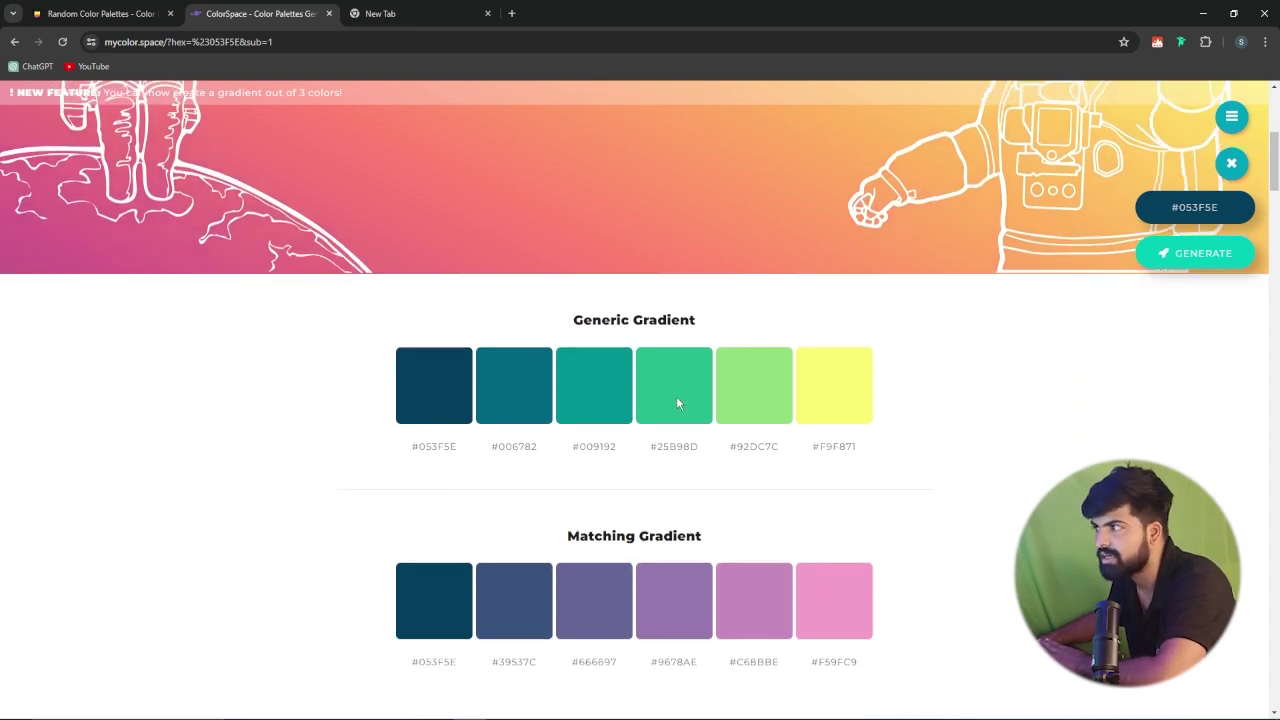
scroll(665, 356, down, 2)
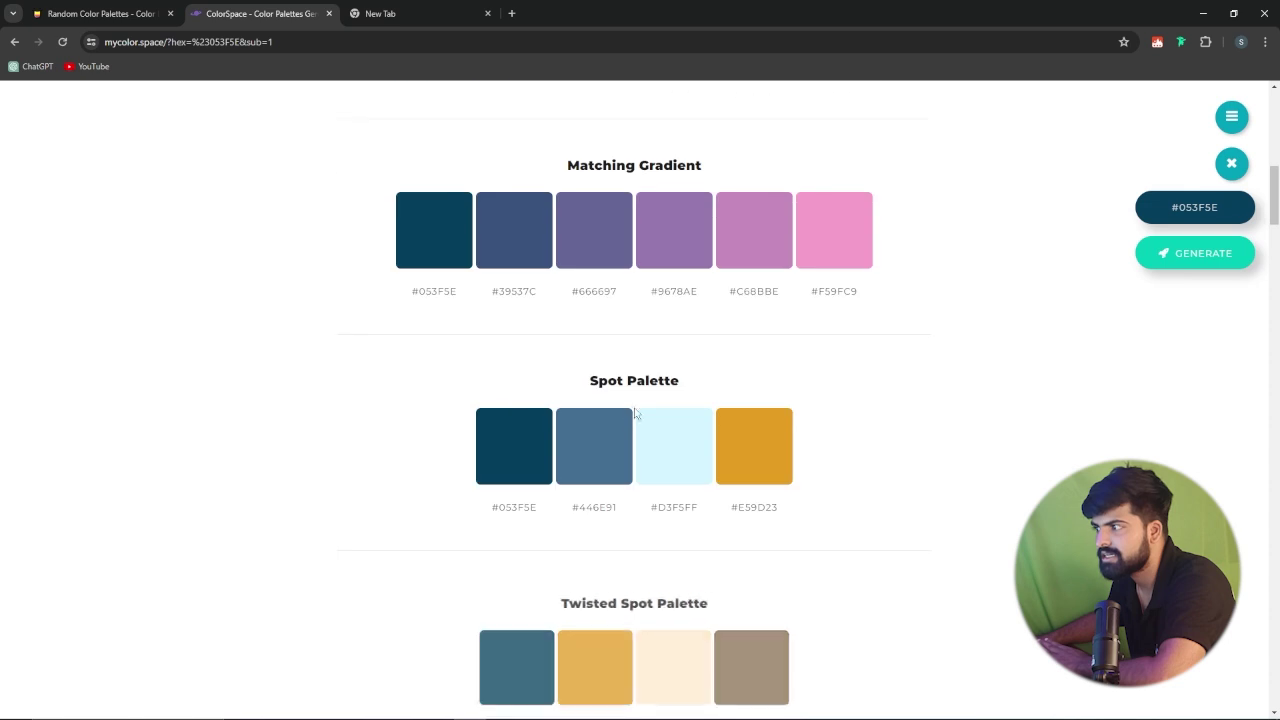
scroll(670, 375, down, 3)
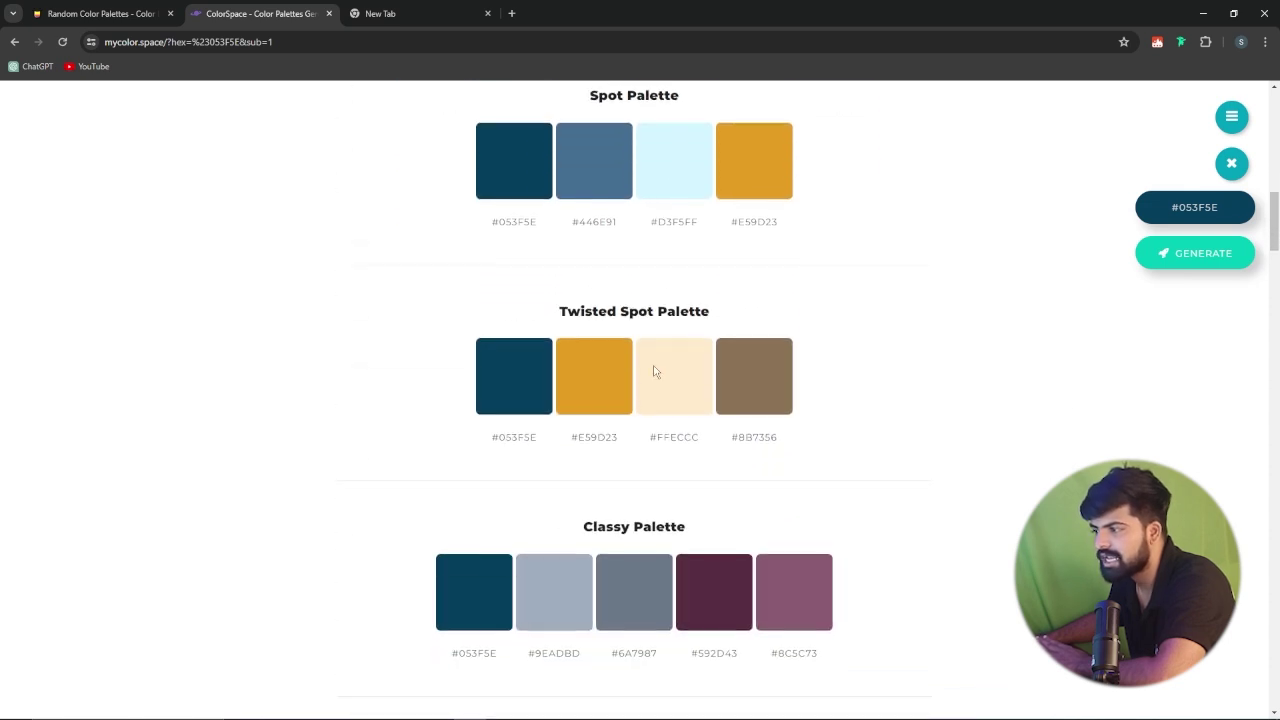
scroll(640, 350, down, 3)
scroll(726, 408, down, 3)
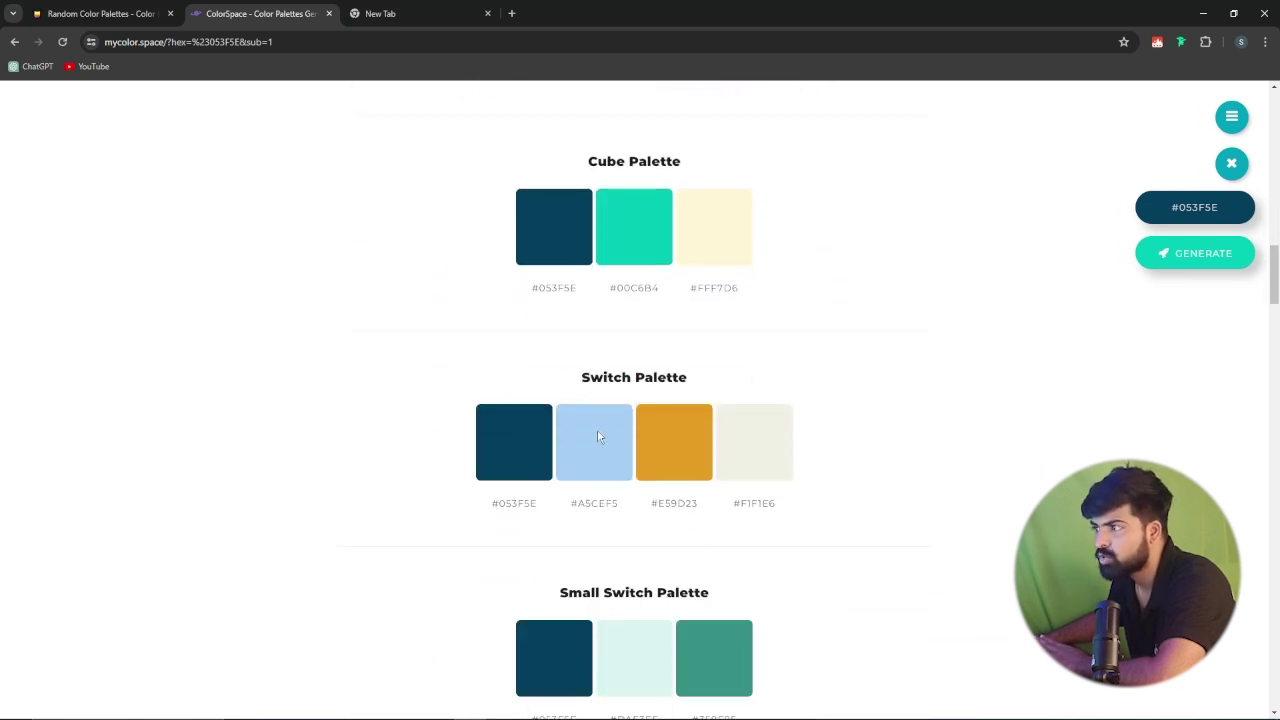
scroll(595, 420, up, 5)
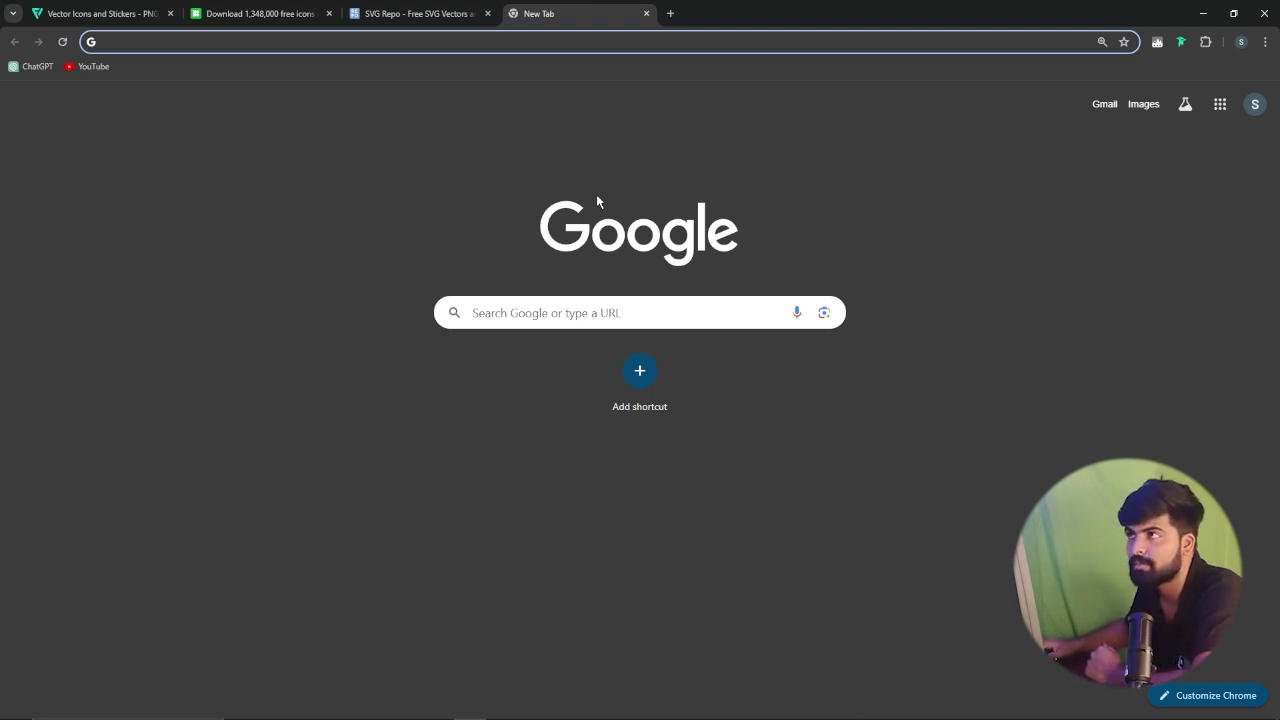
Search Flaticon for "growth" icons and look over the results.
click(66, 12)
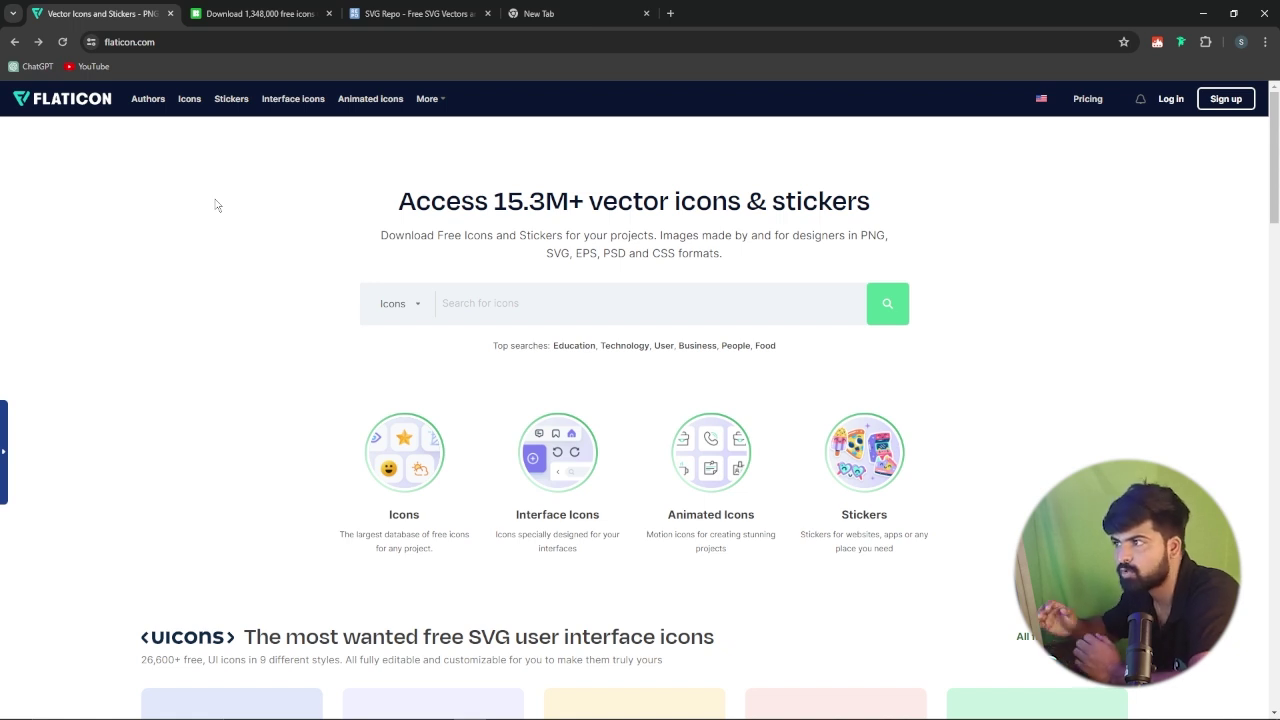
click(418, 310)
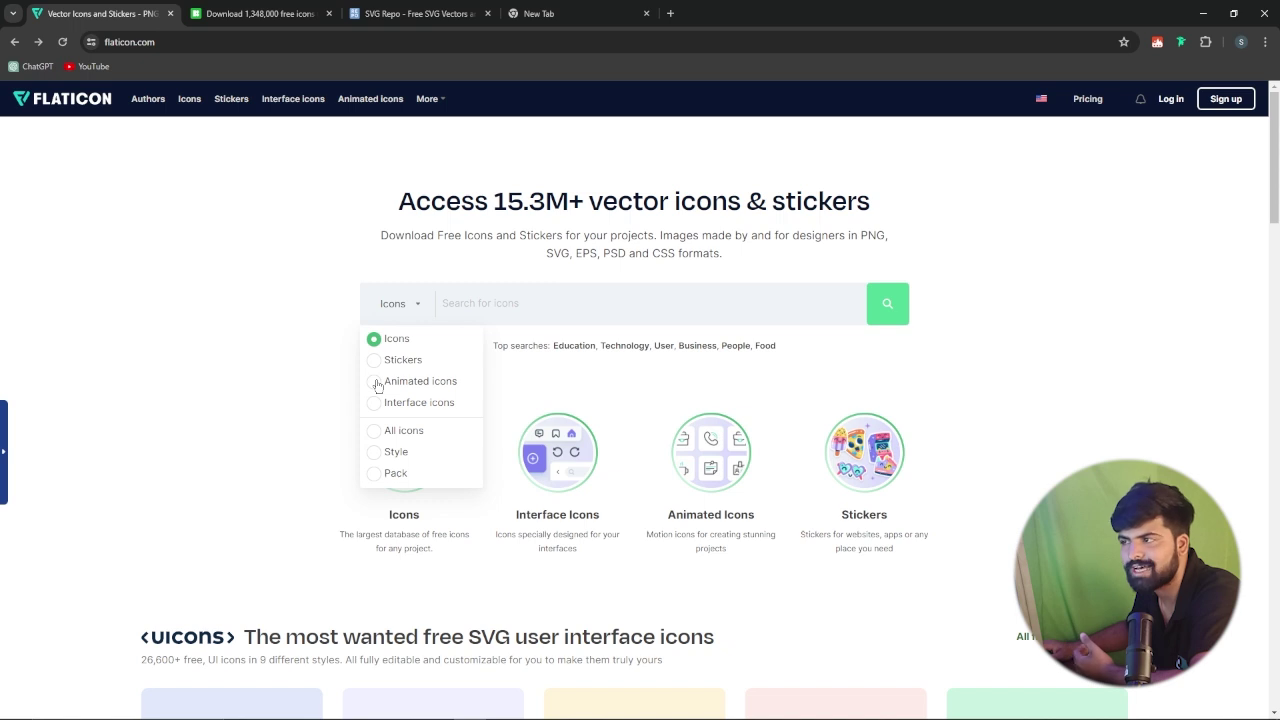
click(517, 307)
text(grow)
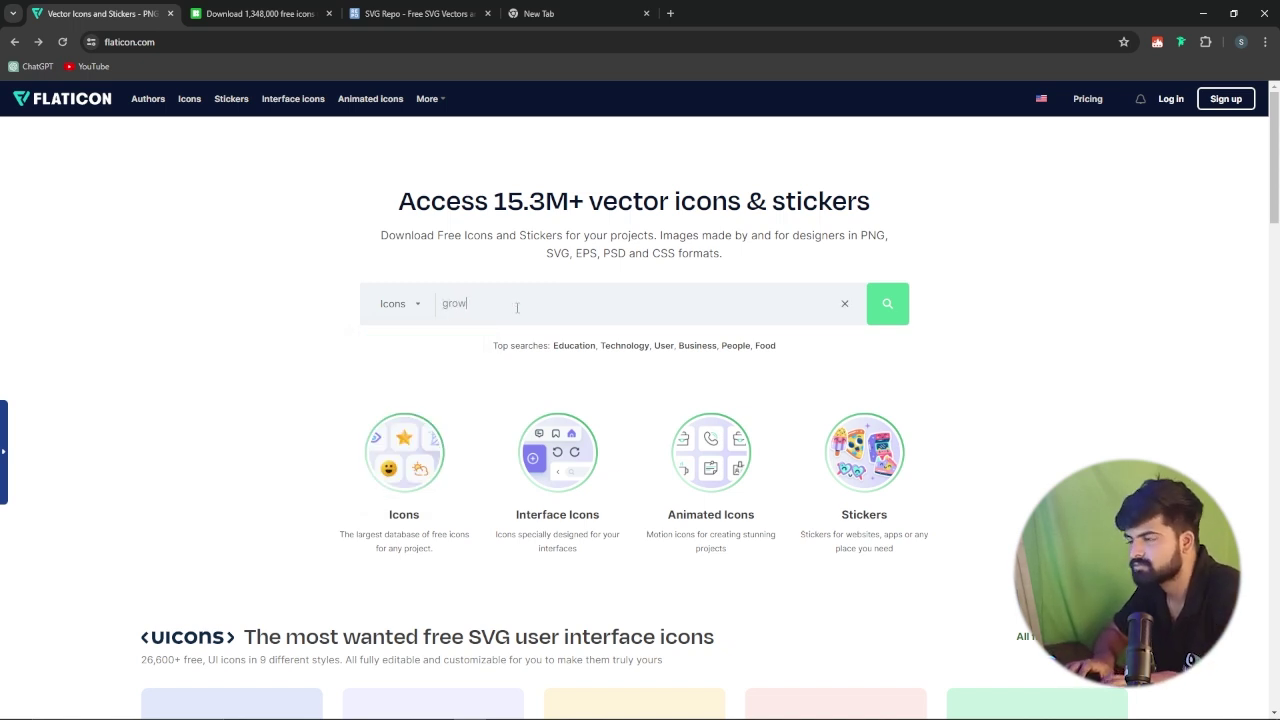
text(th)
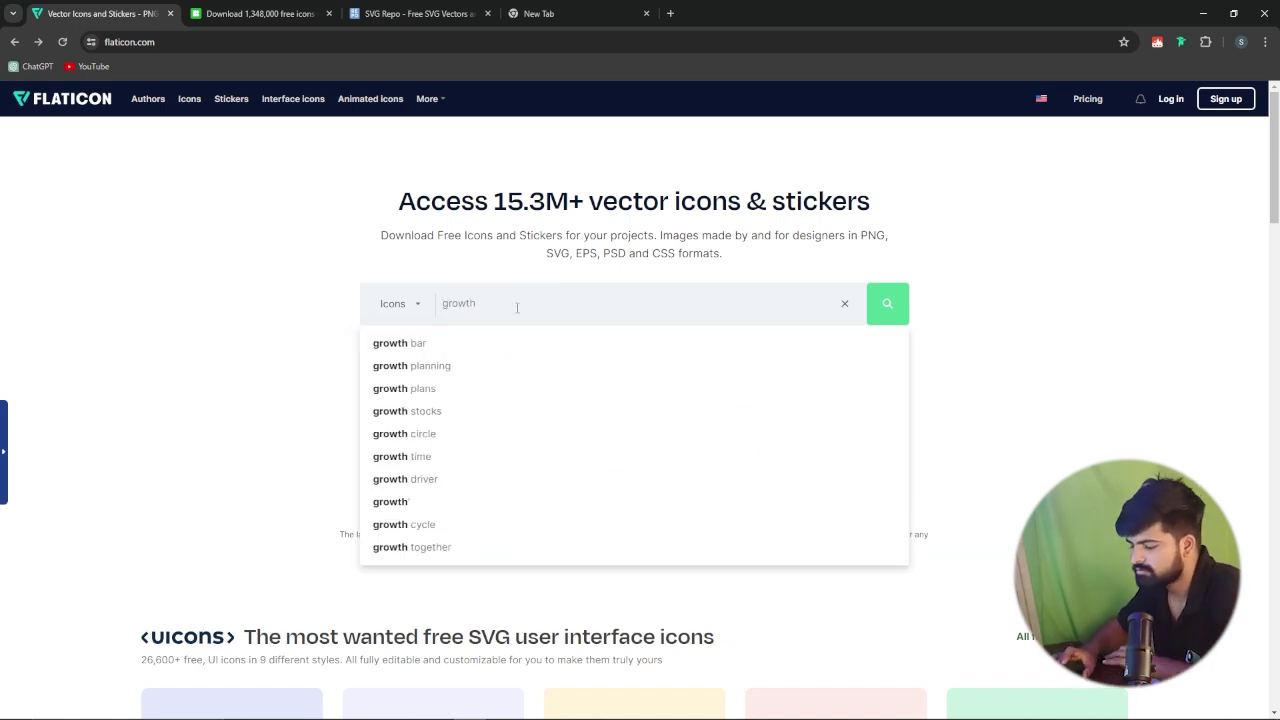
key(Return)
scroll(480, 400, down, 2)
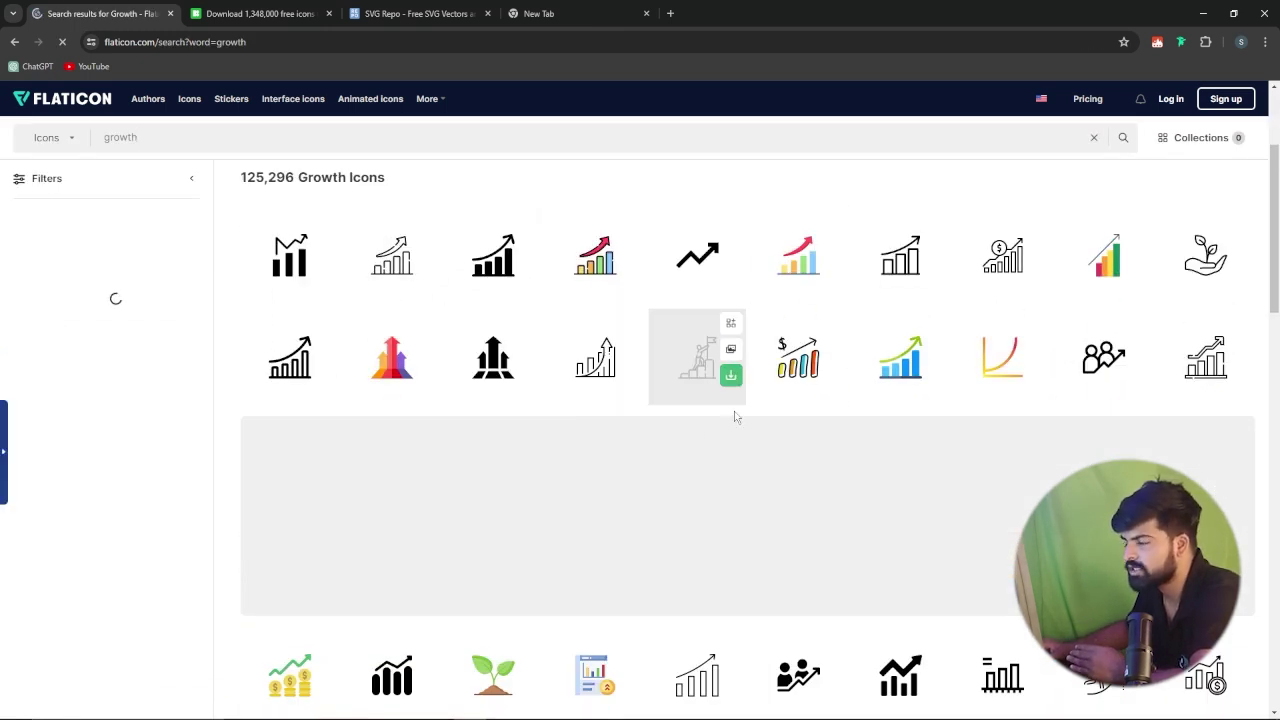
scroll(568, 384, up, 2)
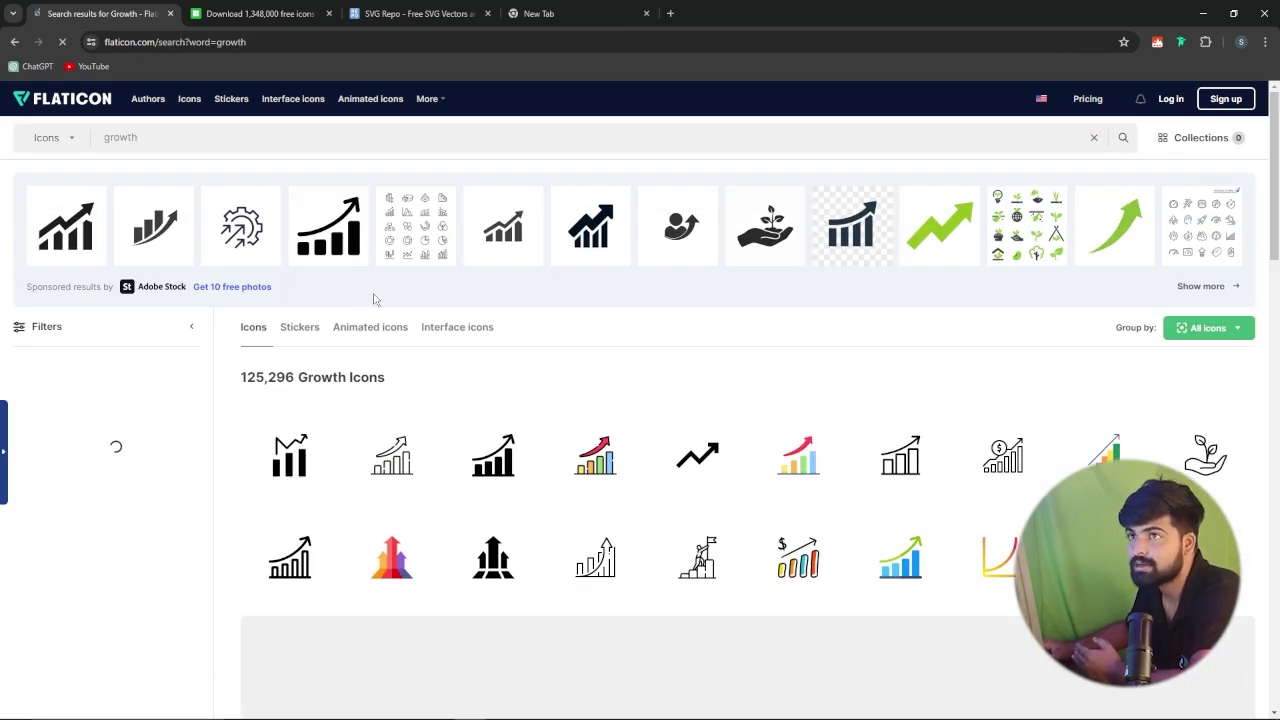
Switch the Flaticon growth search to stickers and browse the results.
click(72, 138)
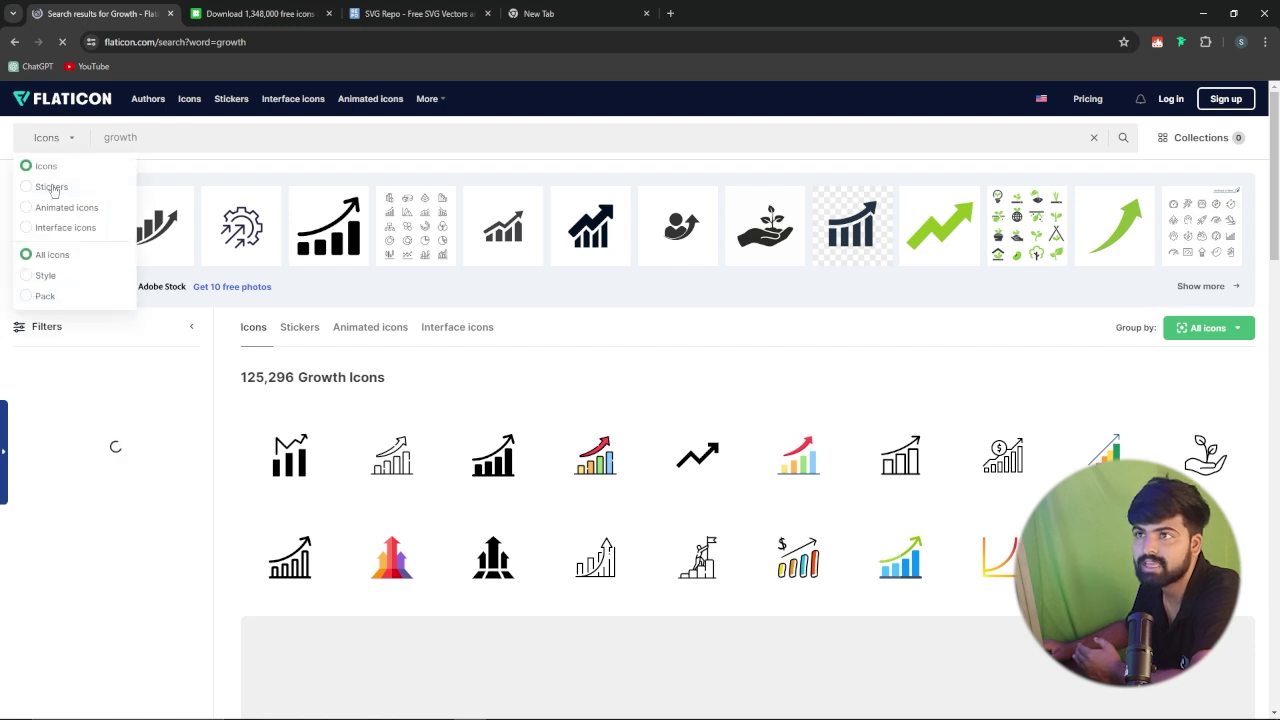
click(50, 193)
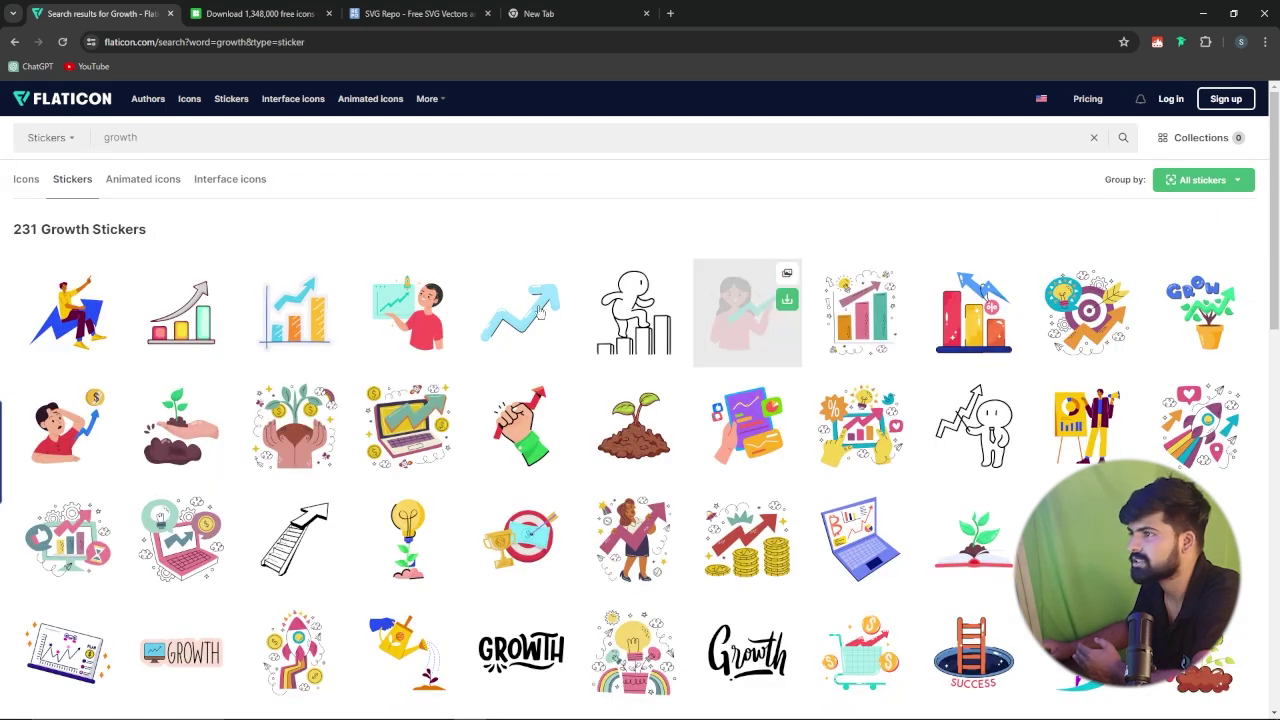
scroll(330, 420, down, 3)
scroll(400, 415, up, 3)
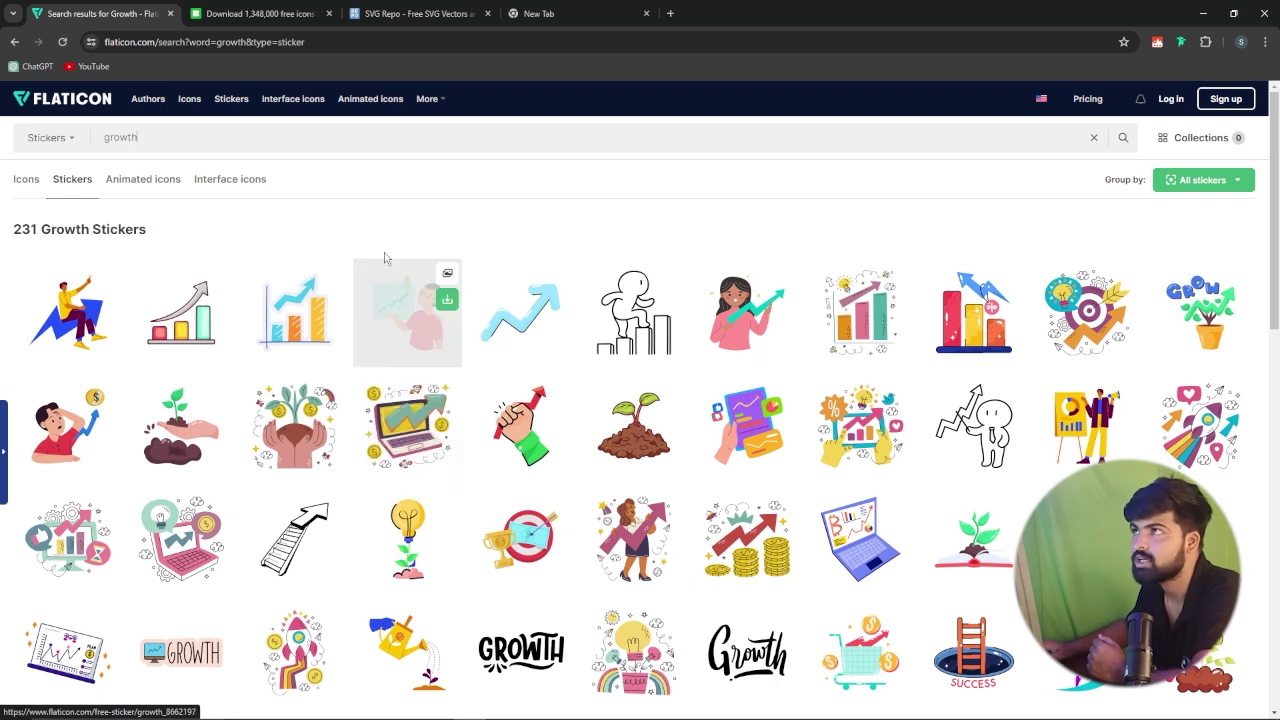
Search SVG Repo for "school bus" vectors and browse the results.
click(415, 13)
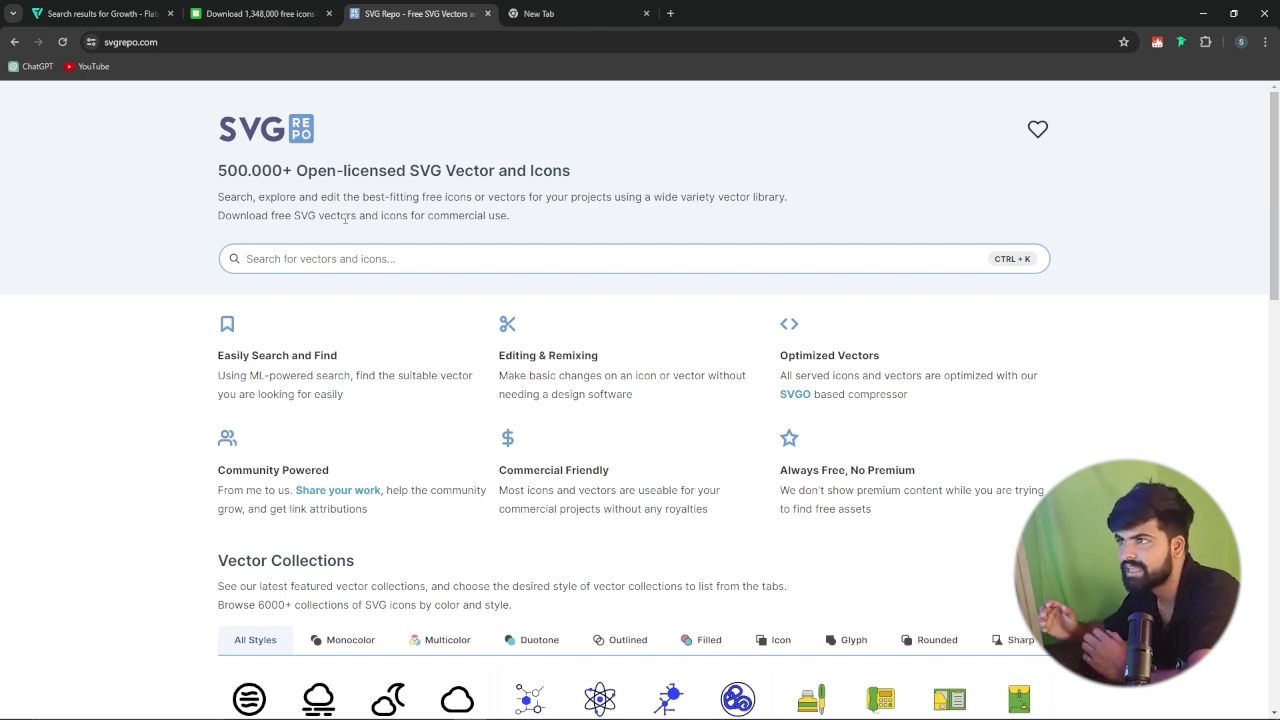
click(287, 259)
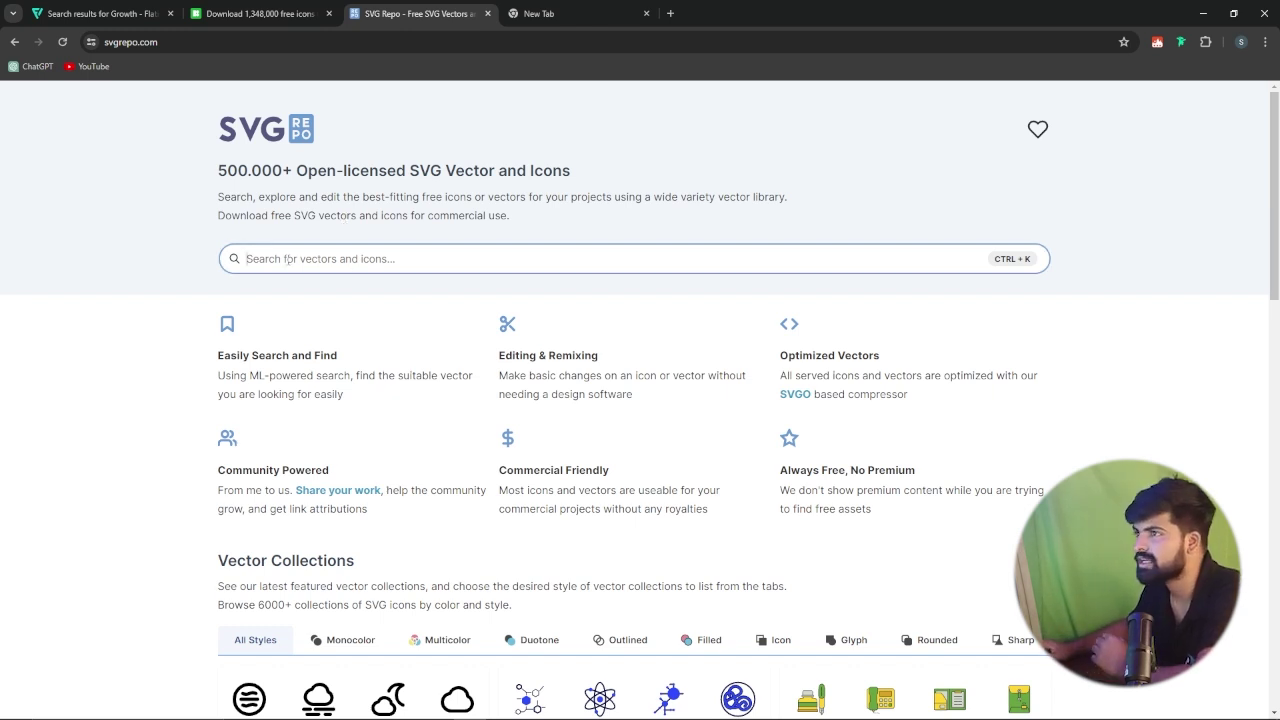
text(s)
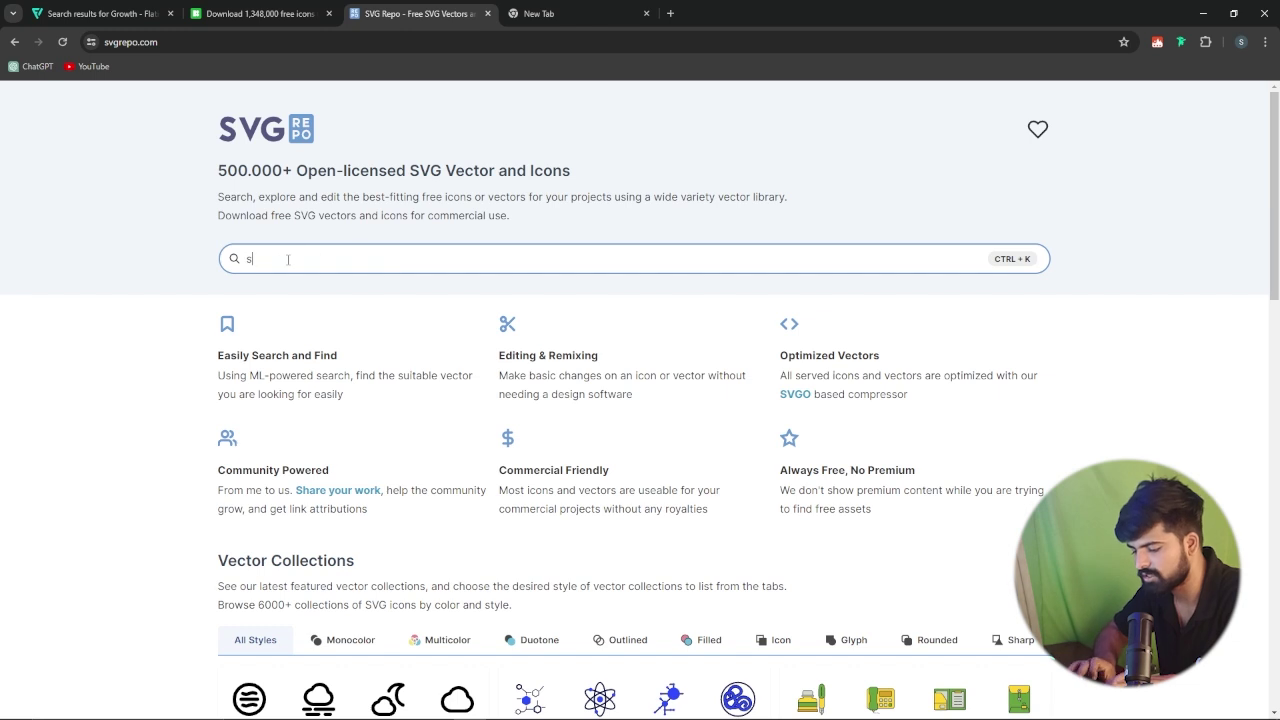
text(chool b)
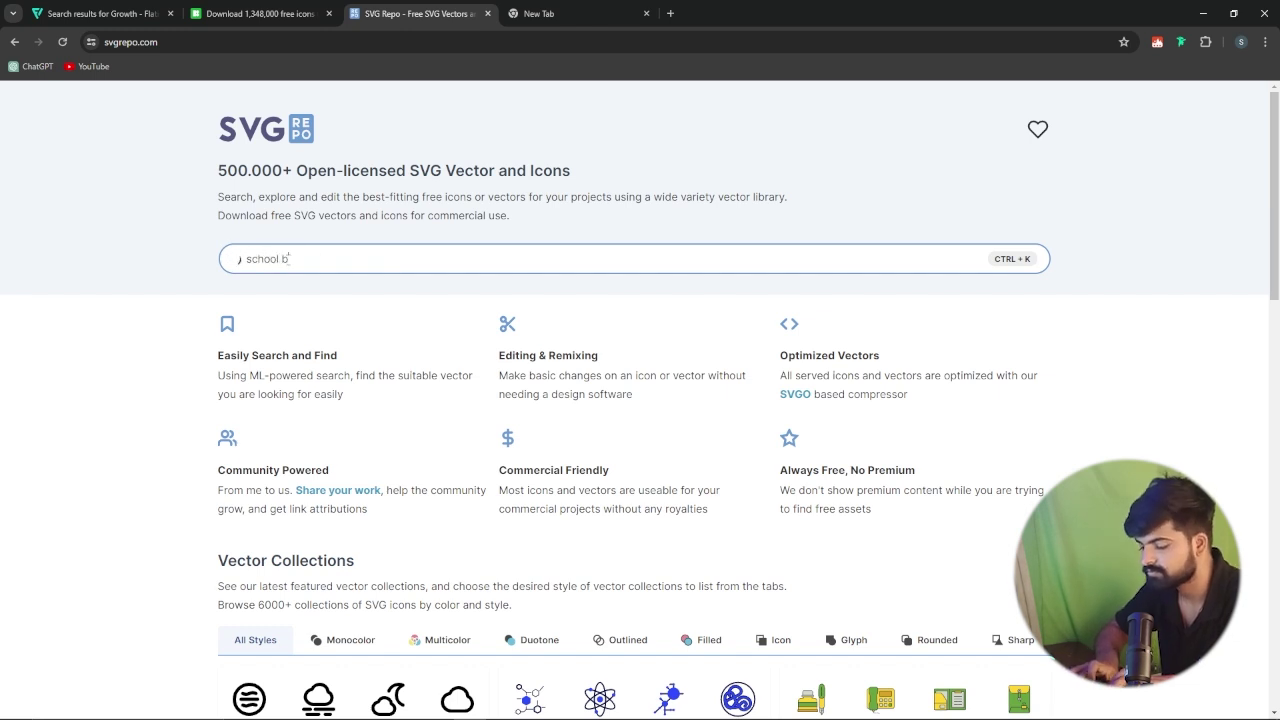
key(Return)
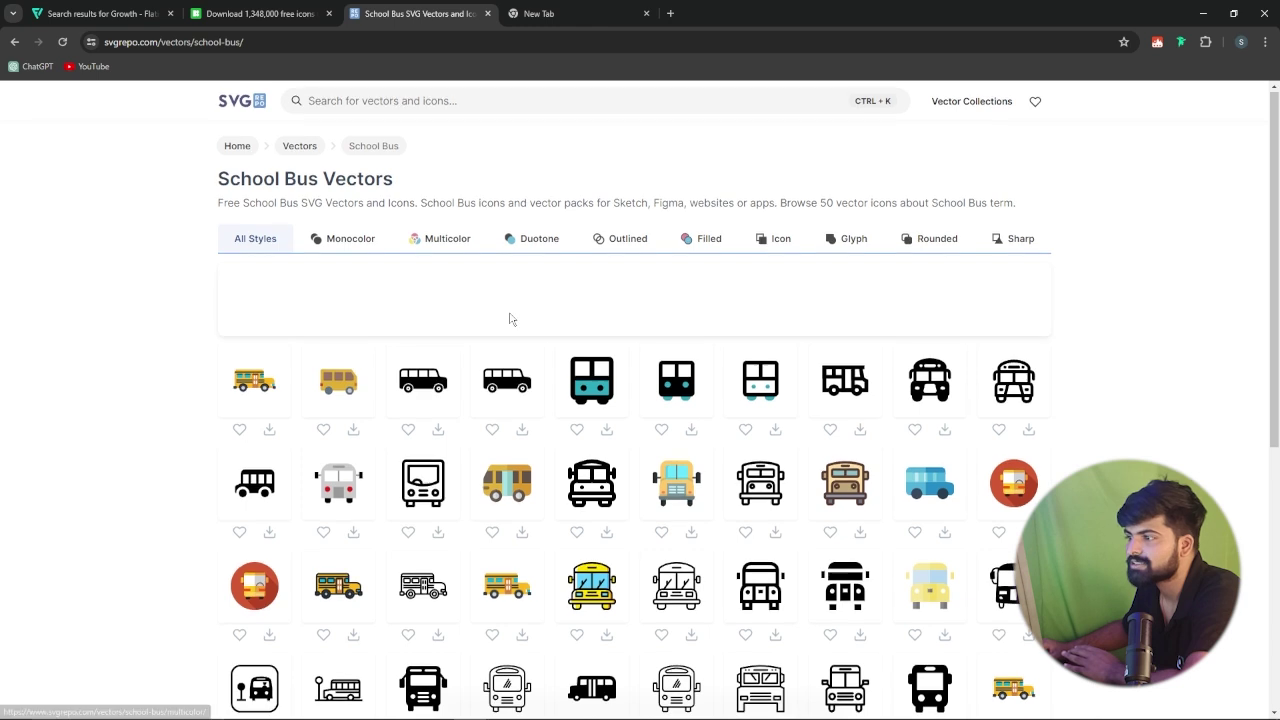
scroll(511, 317, down, 2)
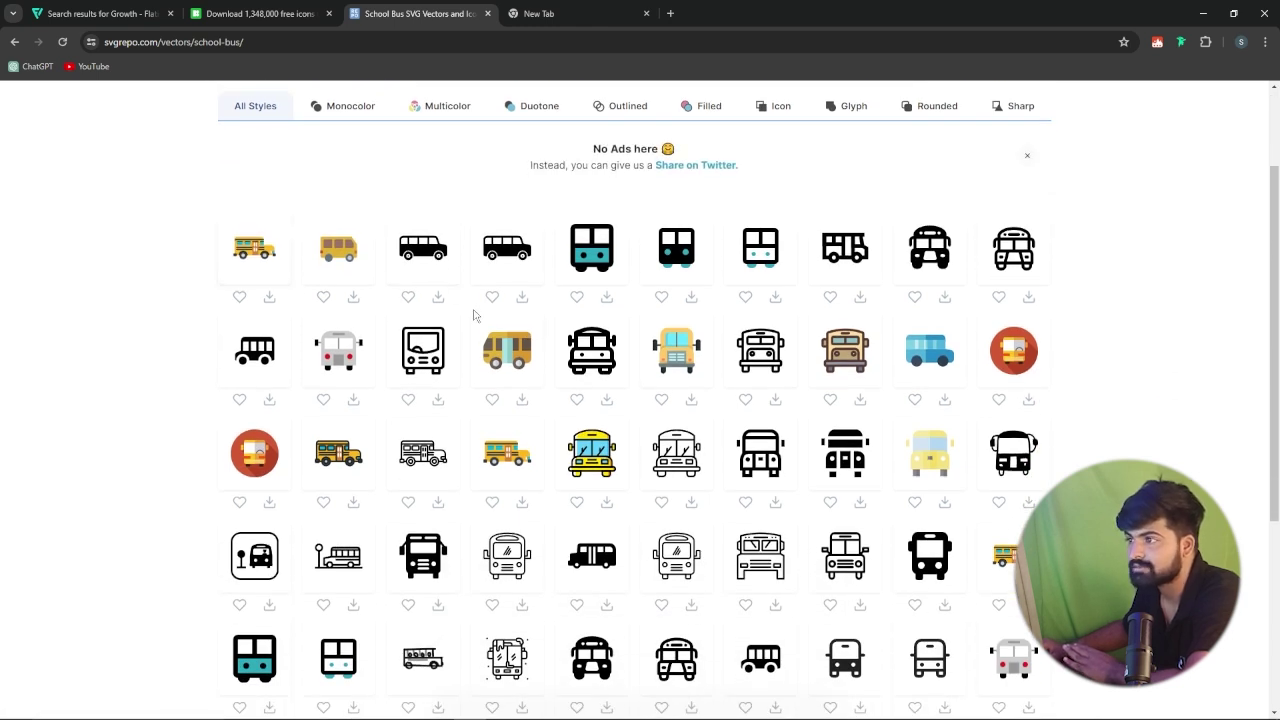
scroll(340, 343, down, 2)
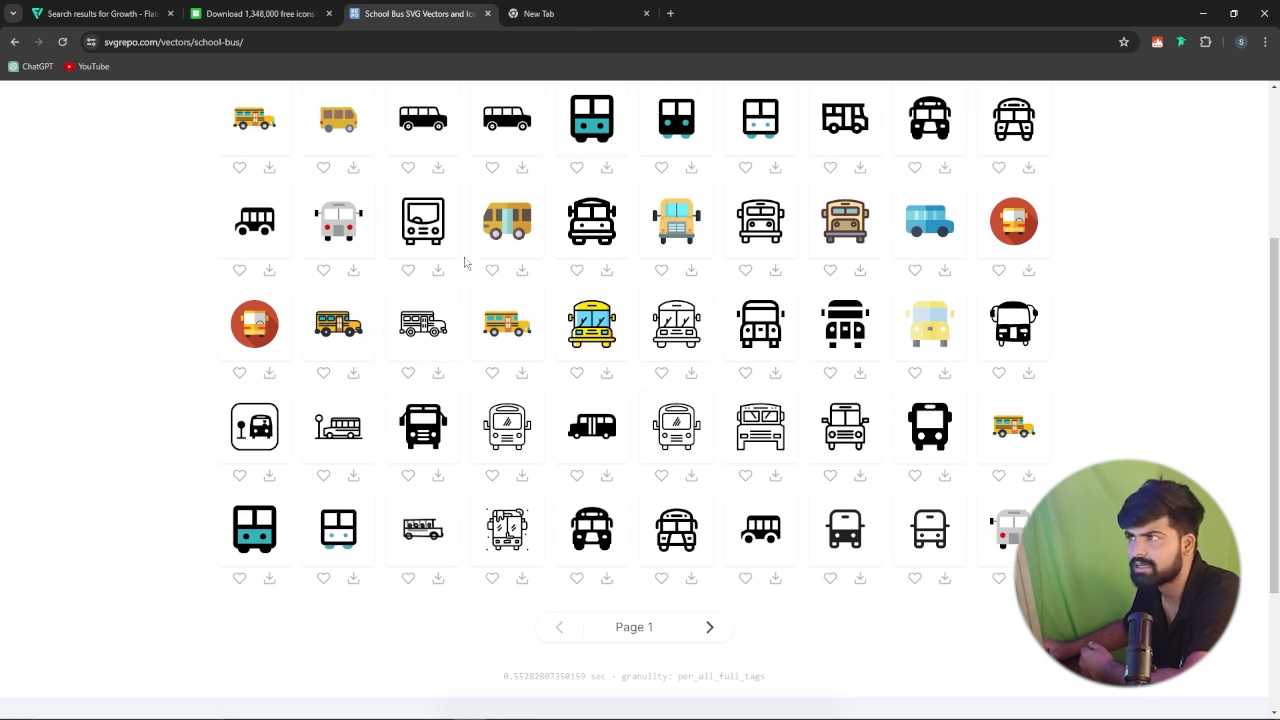
Open the first yellow school bus vector in the results and show its available download formats.
scroll(463, 257, up, 3)
scroll(278, 328, down, 2)
click(262, 198)
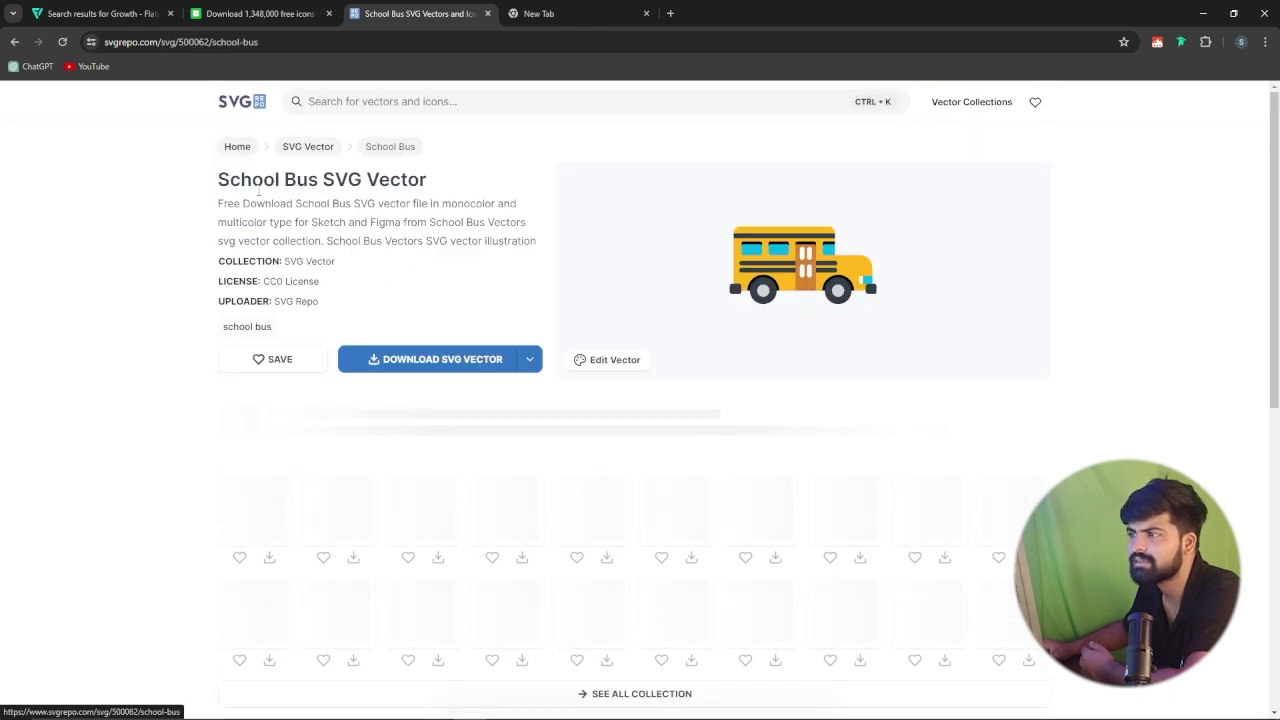
mouse_move(443, 370)
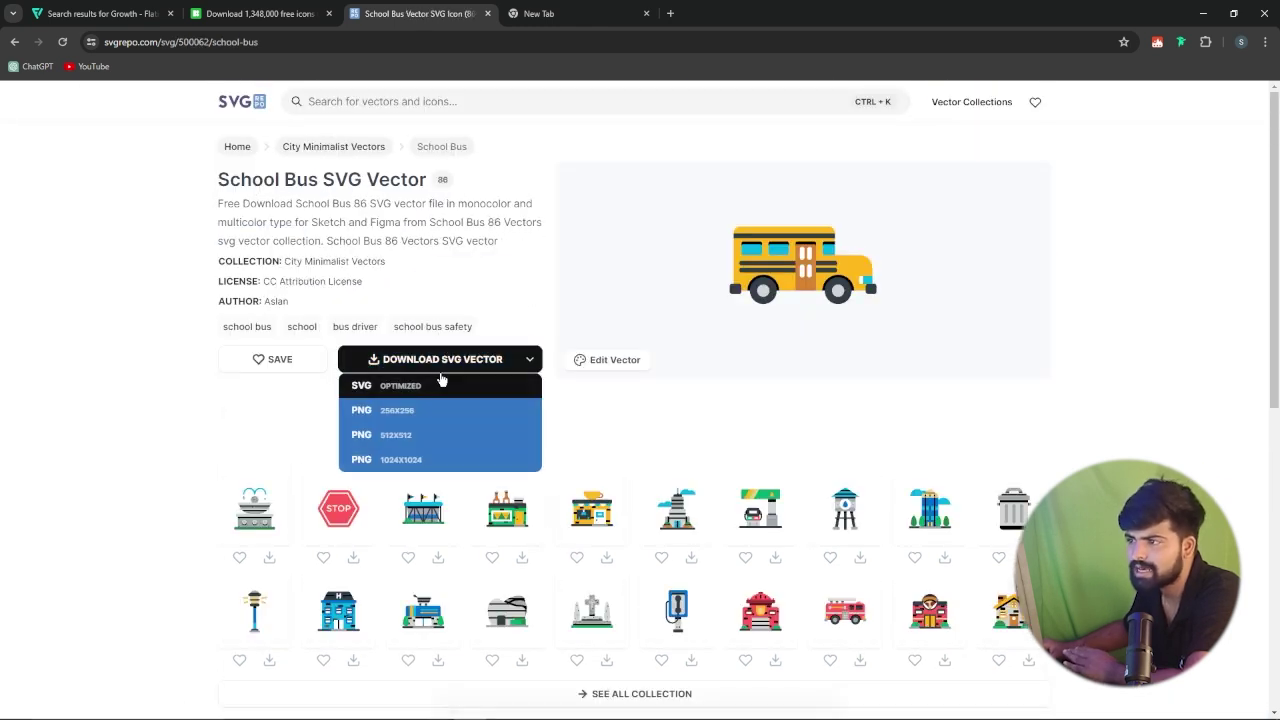
Download the yellow school bus as an SVG vector and browse the related vectors further down its page.
click(440, 362)
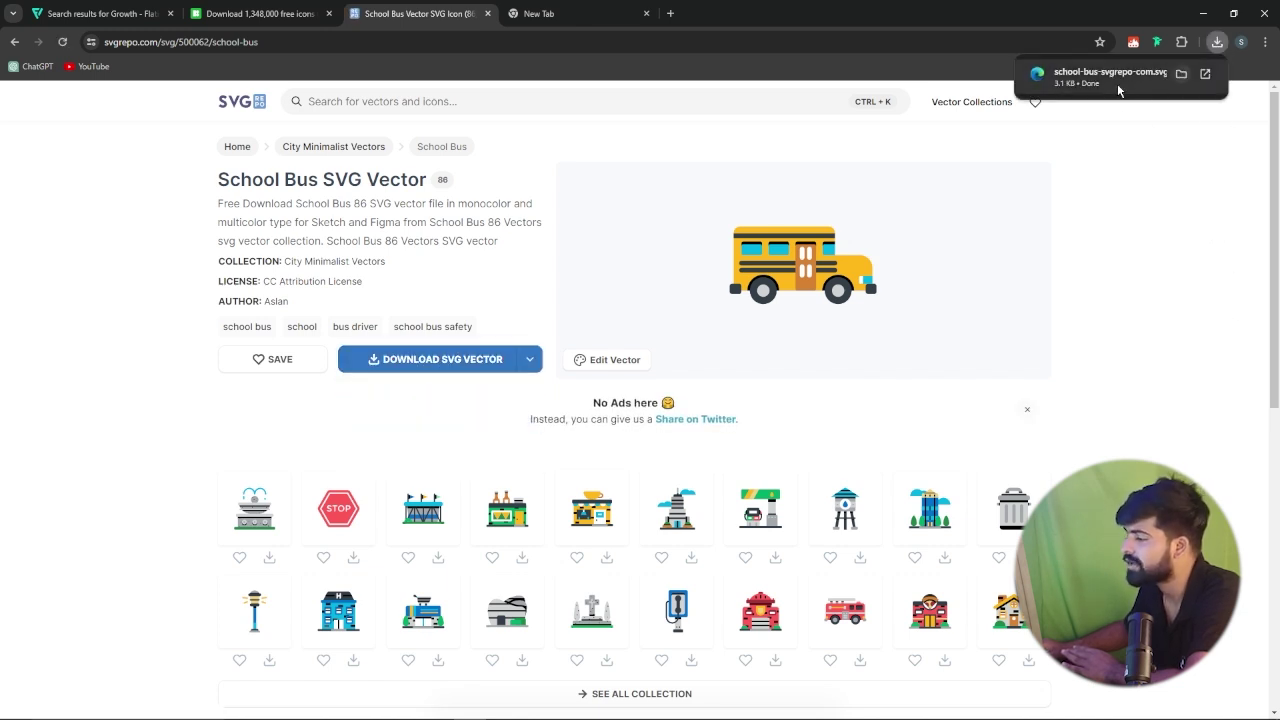
scroll(340, 443, down, 2)
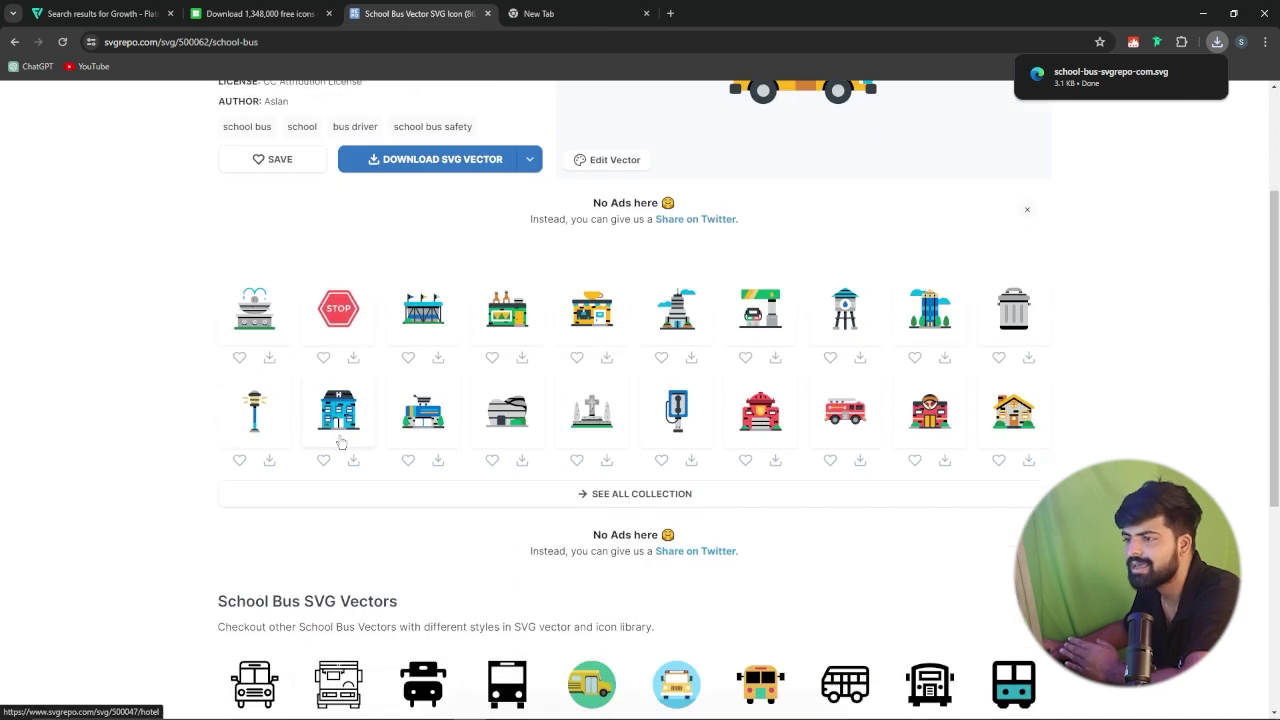
scroll(340, 443, down, 5)
scroll(374, 420, up, 5)
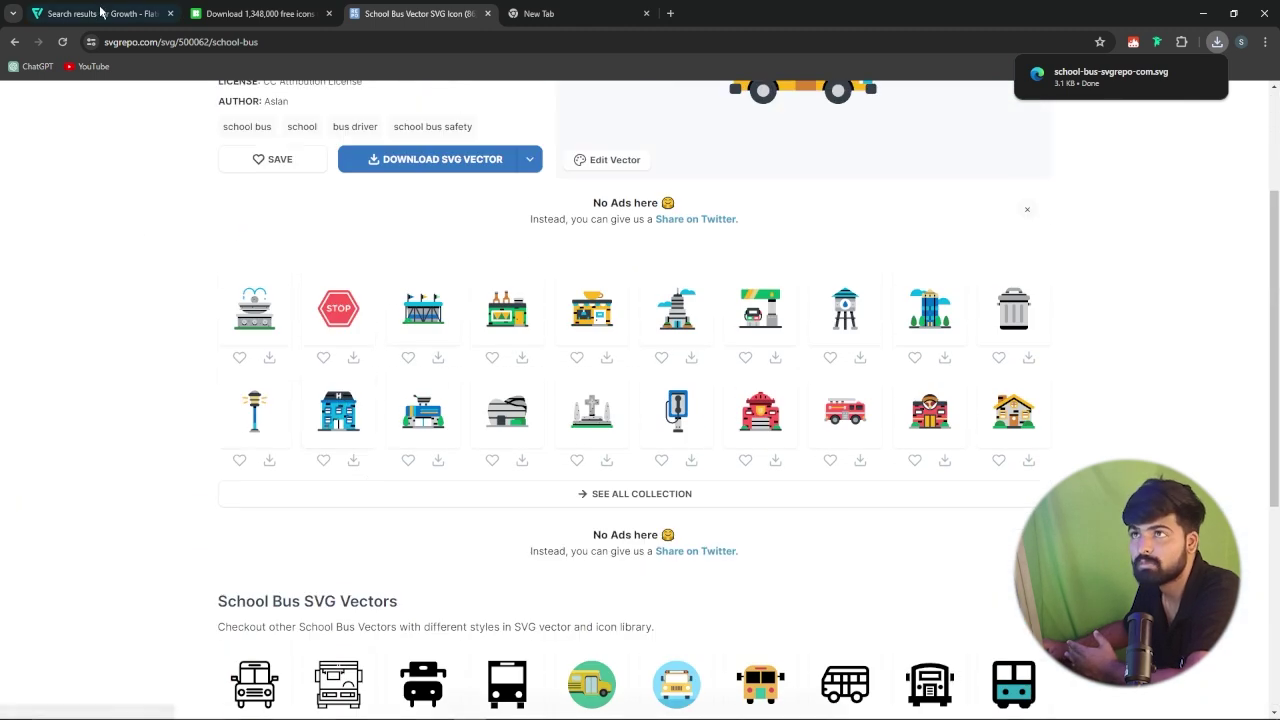
Return to Flaticon's growth stickers, check the PNG download options for the sticker of a person presenting a growth chart, and close it.
click(101, 14)
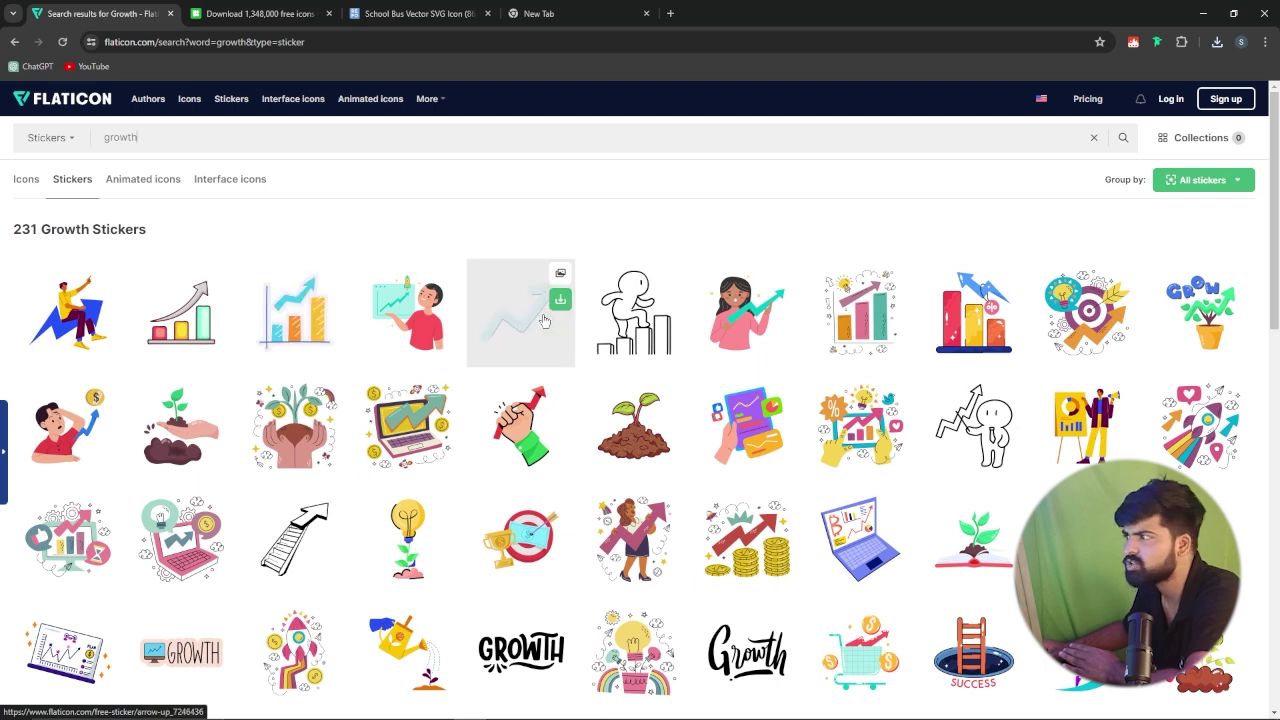
click(407, 319)
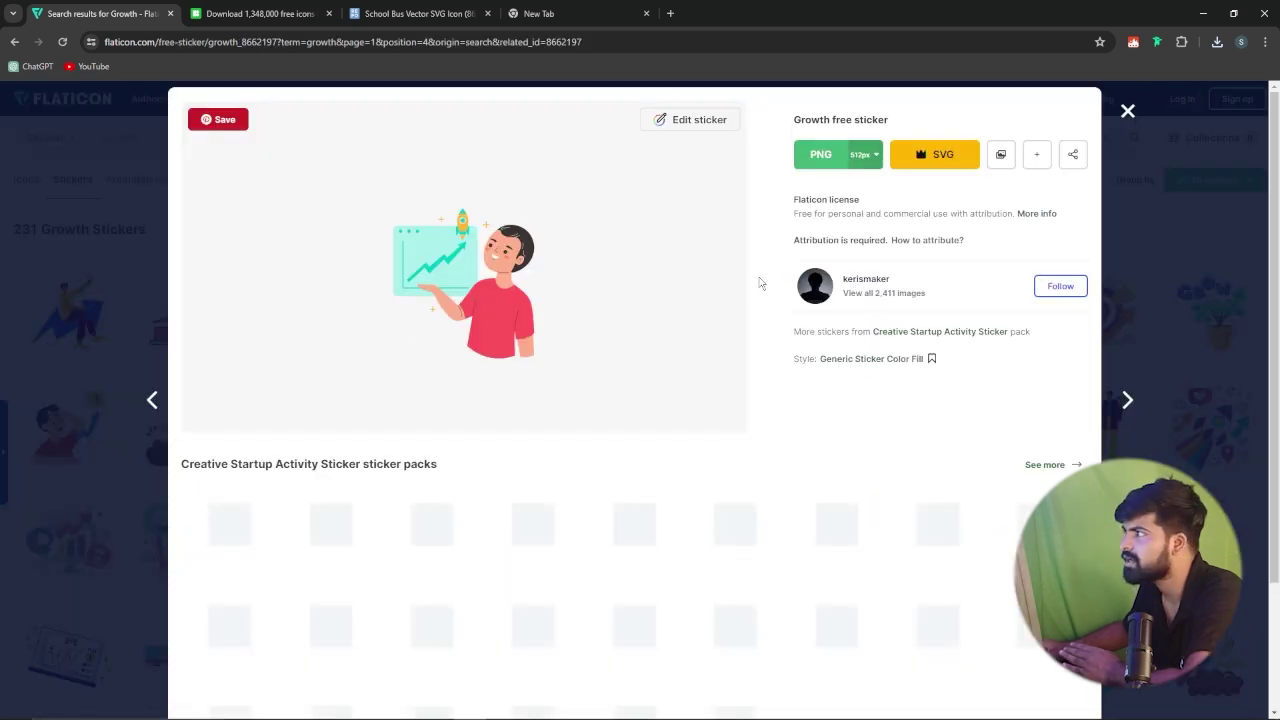
click(840, 154)
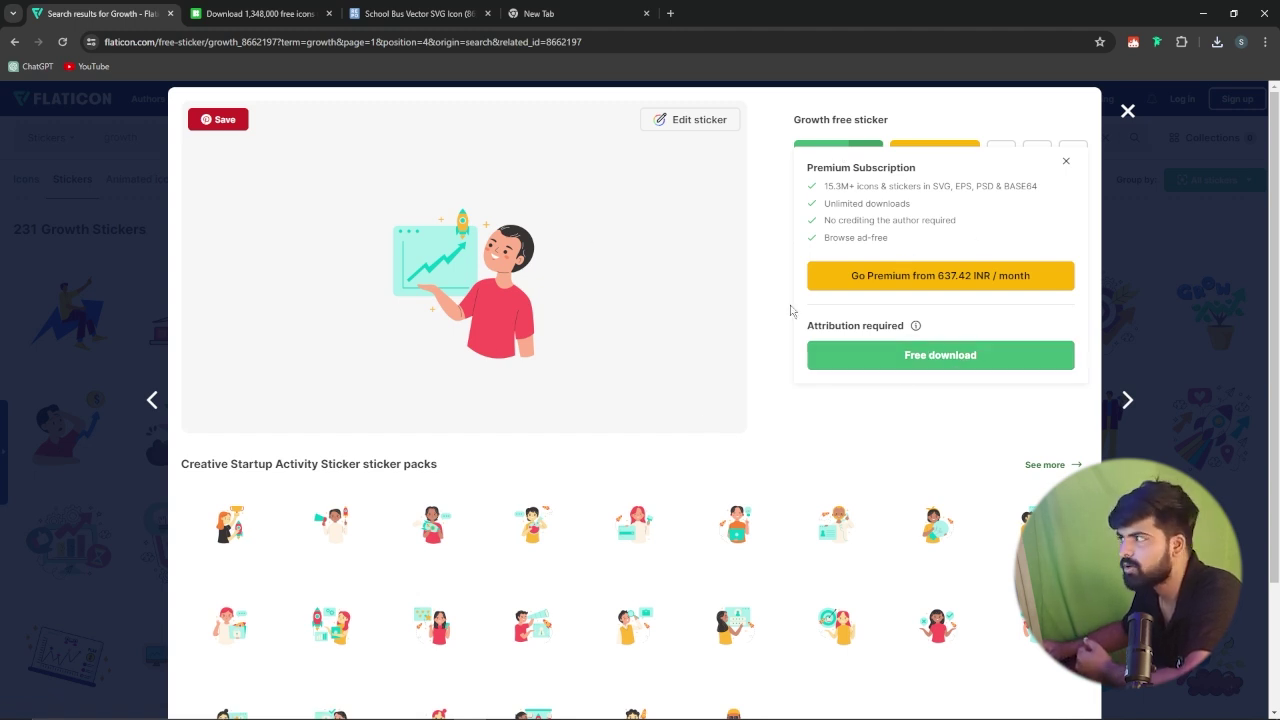
click(1129, 111)
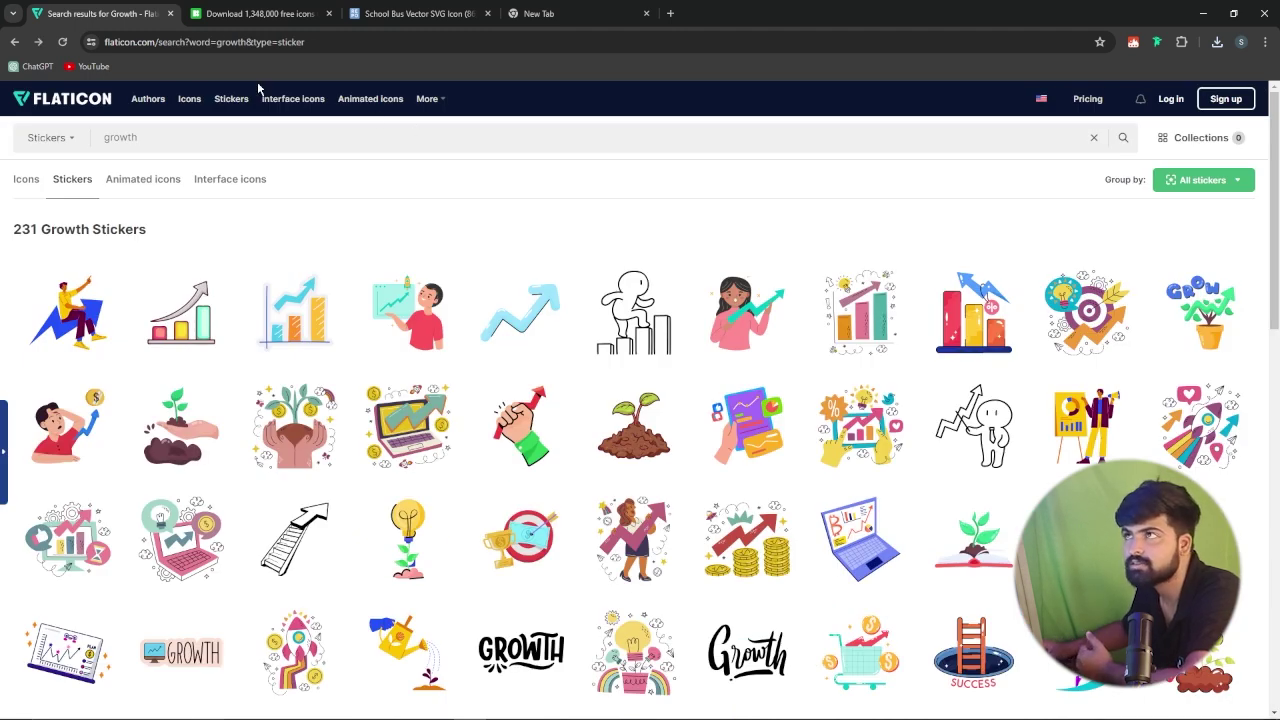
Switch to Icons8, look over its home page and replace the search term with "books".
click(252, 13)
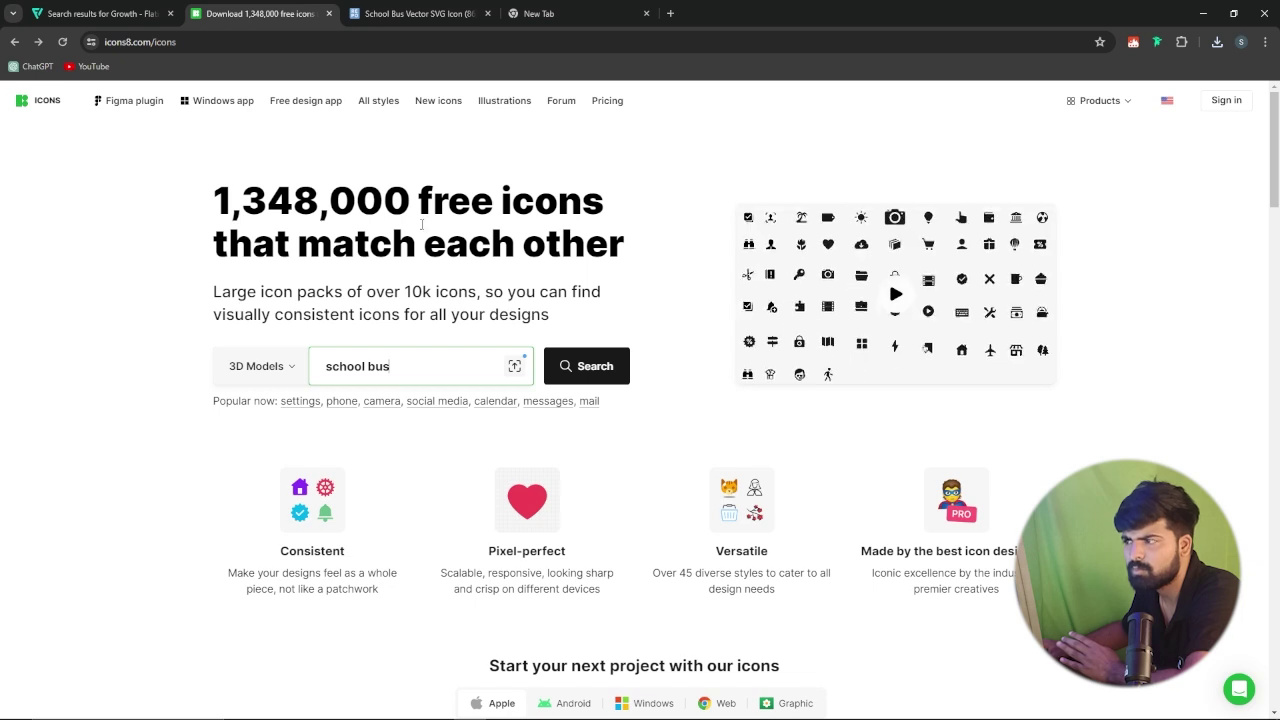
scroll(479, 309, down, 3)
scroll(471, 400, up, 3)
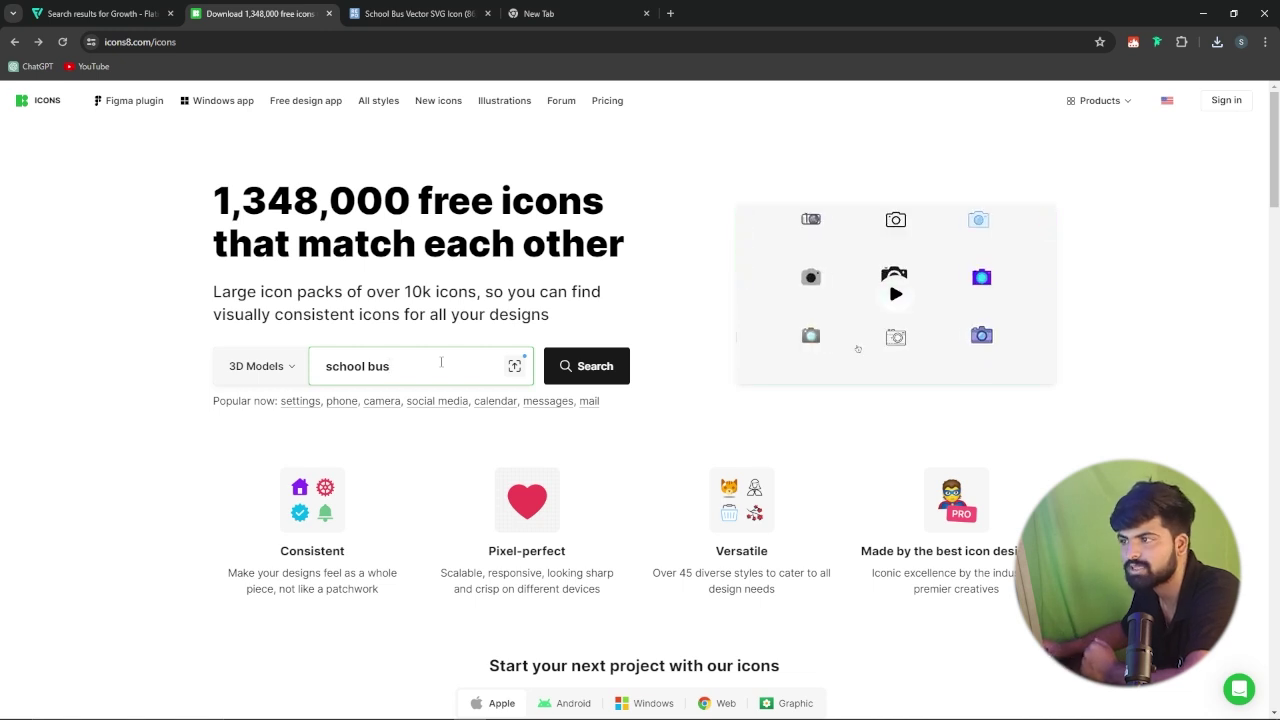
drag(441, 362, 268, 368)
key(BackSpace)
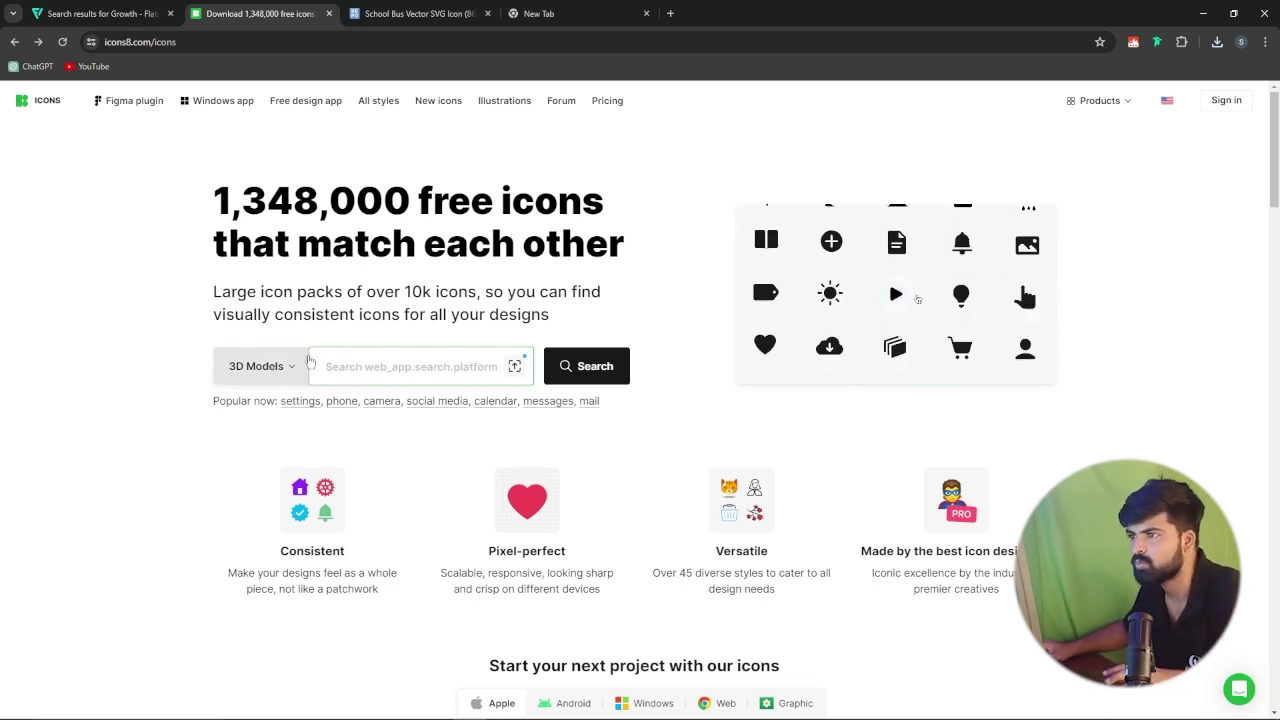
text(books)
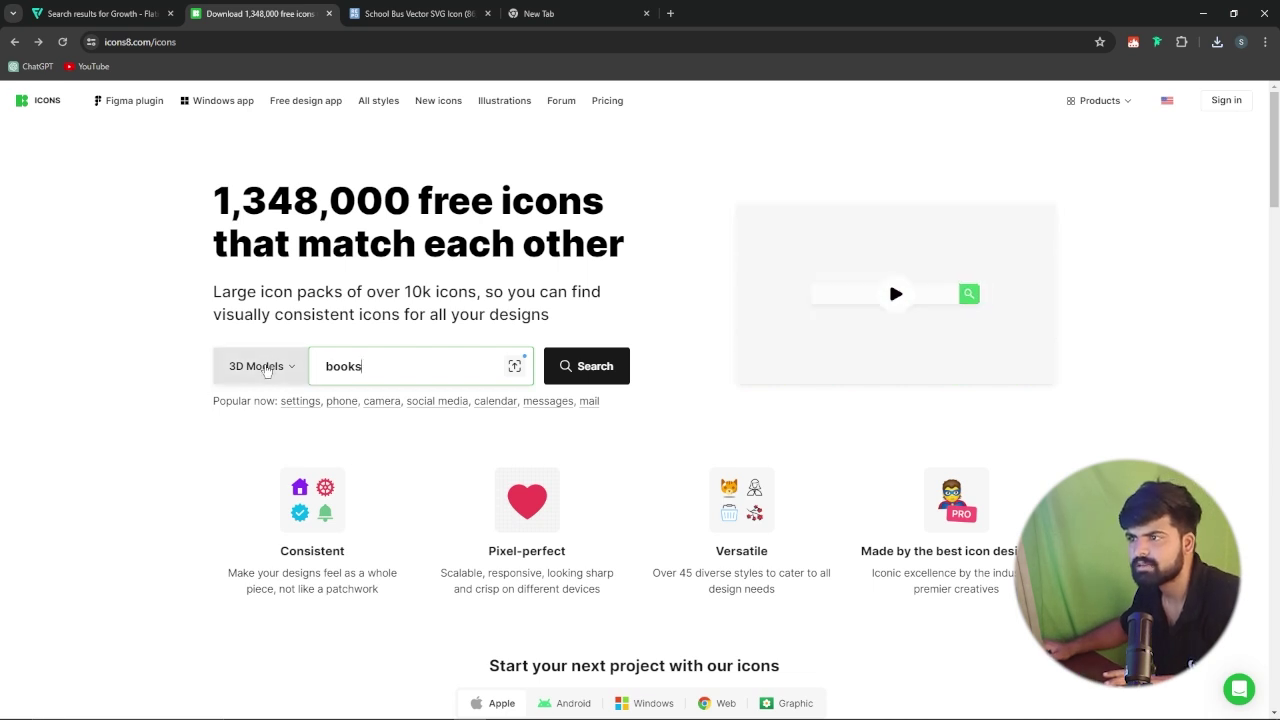
Run the "books" search for the Icons asset type and browse the results.
click(266, 368)
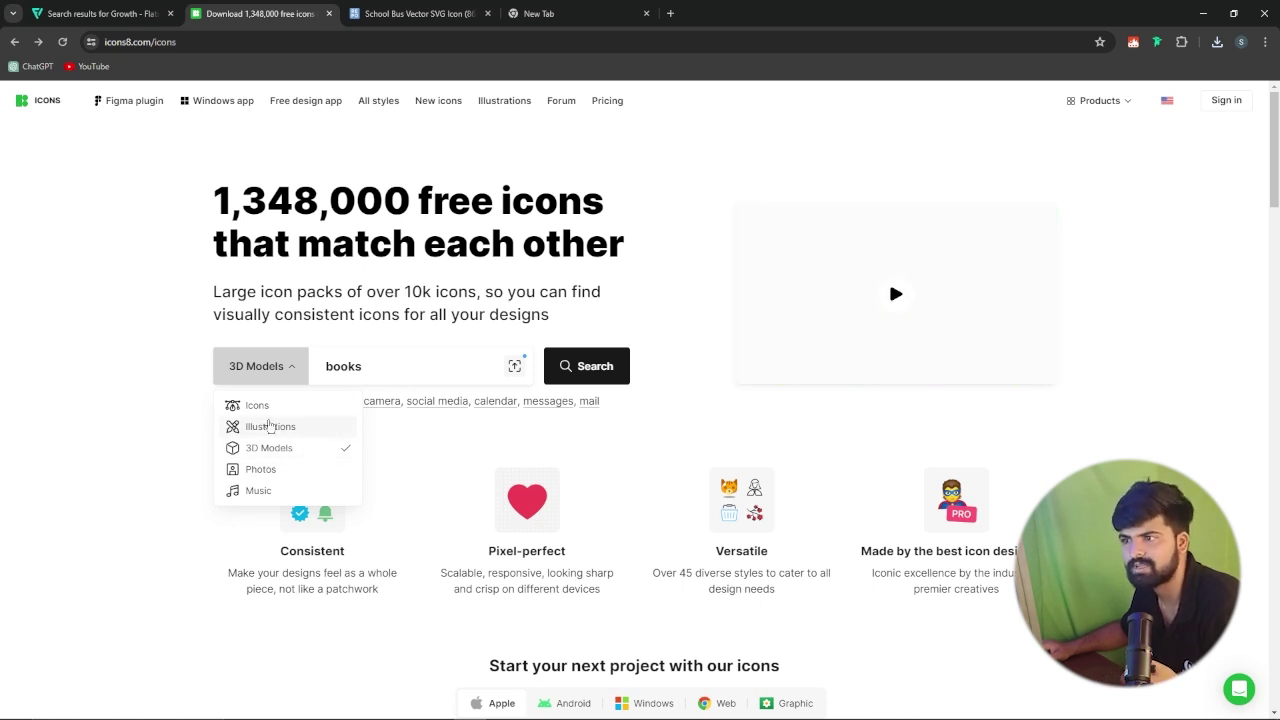
click(267, 411)
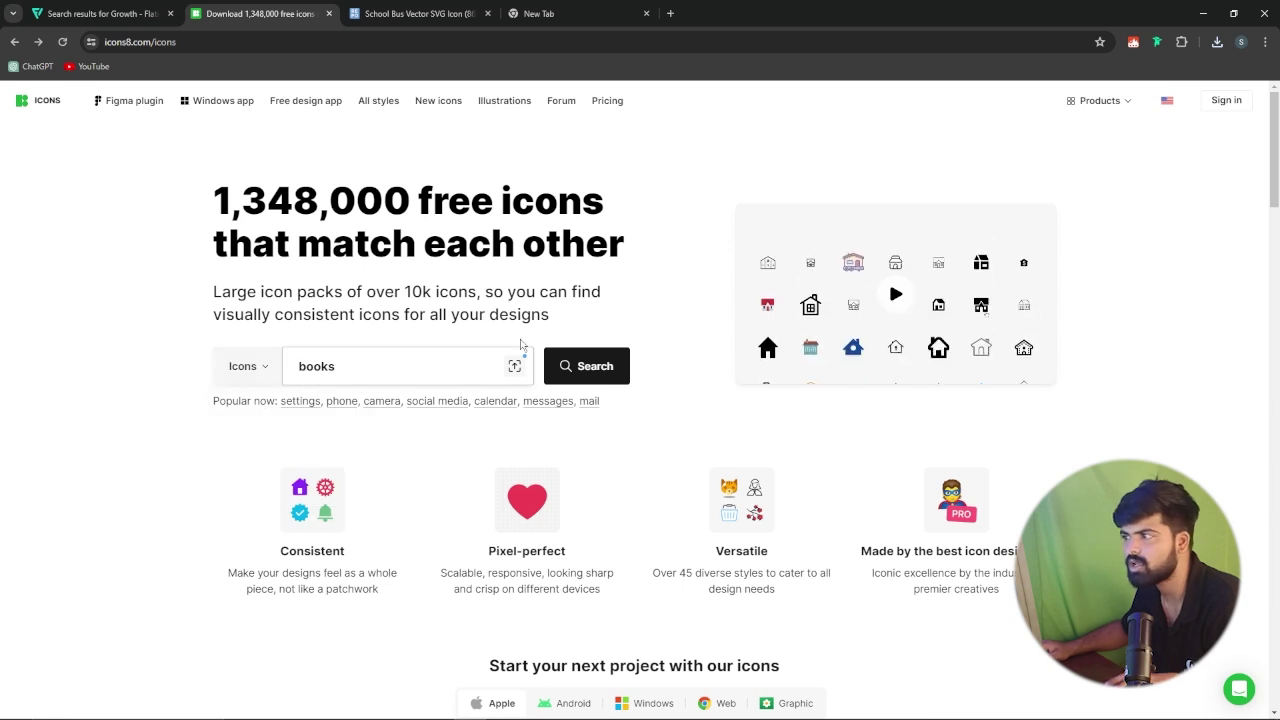
click(583, 368)
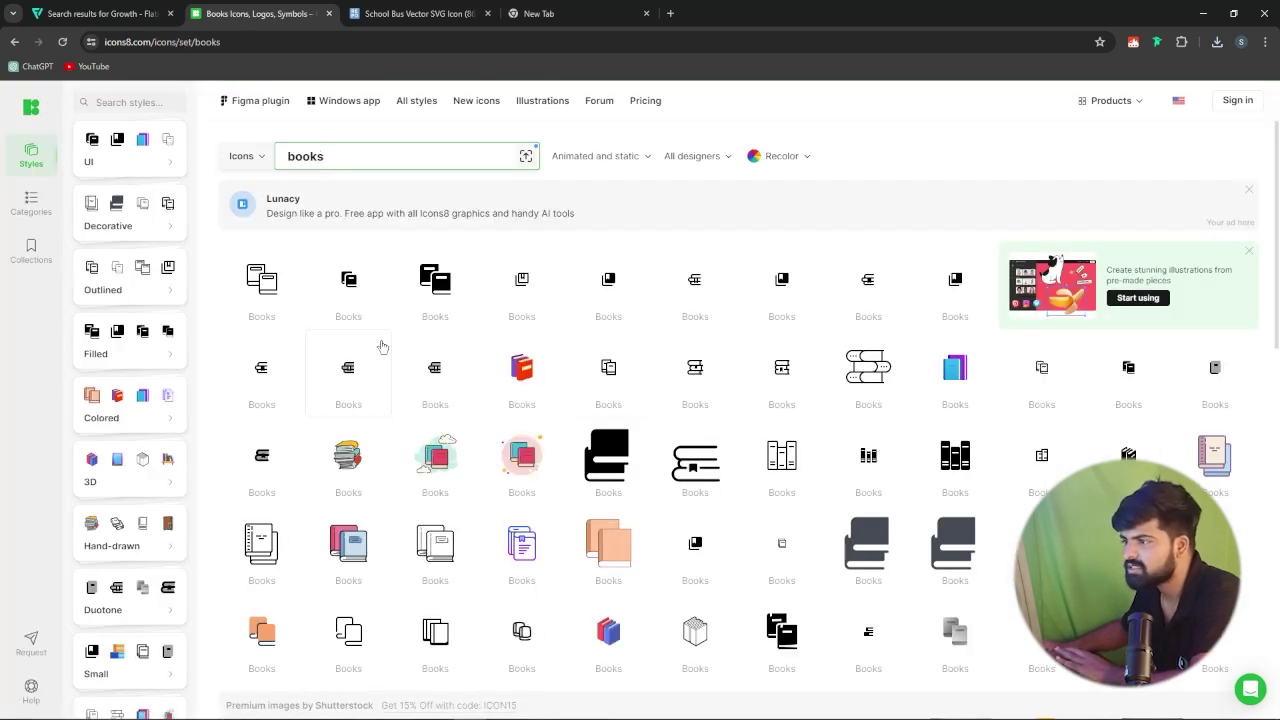
scroll(600, 430, down, 4)
scroll(588, 481, up, 4)
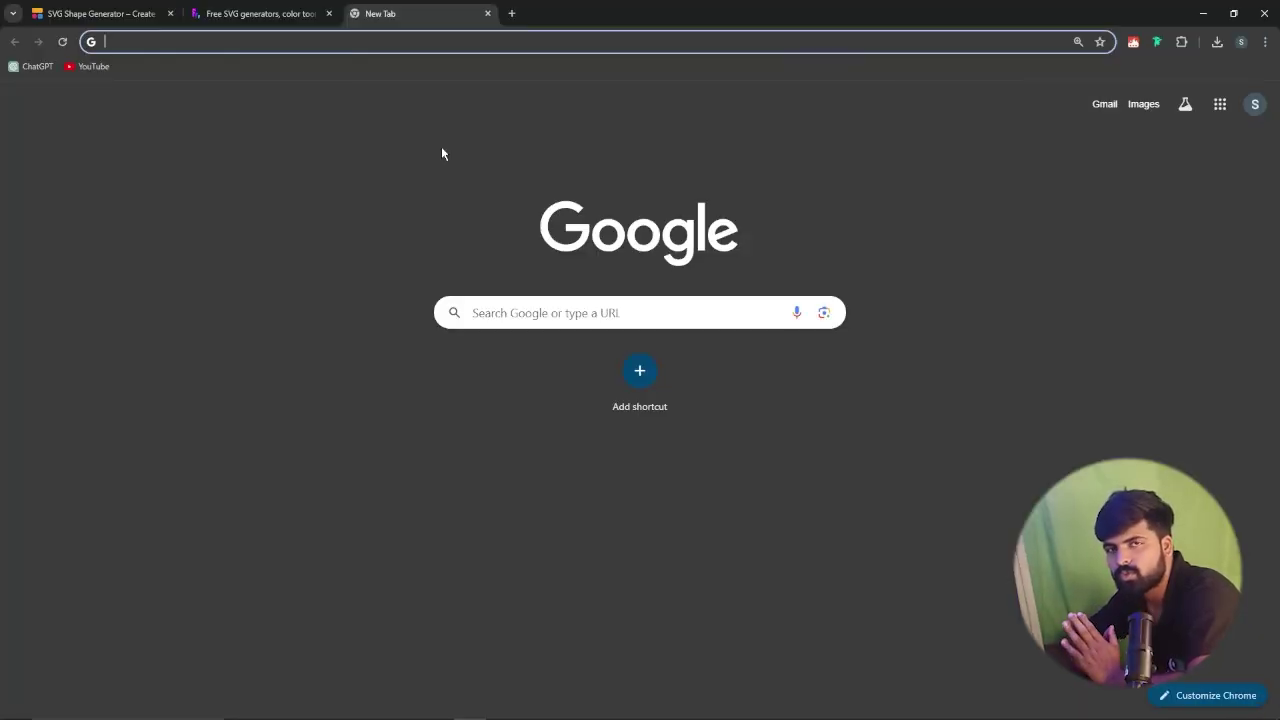
Open Softr's SVG Shape Generator and vary the blob's complexity and contrast to produce different shapes.
click(89, 9)
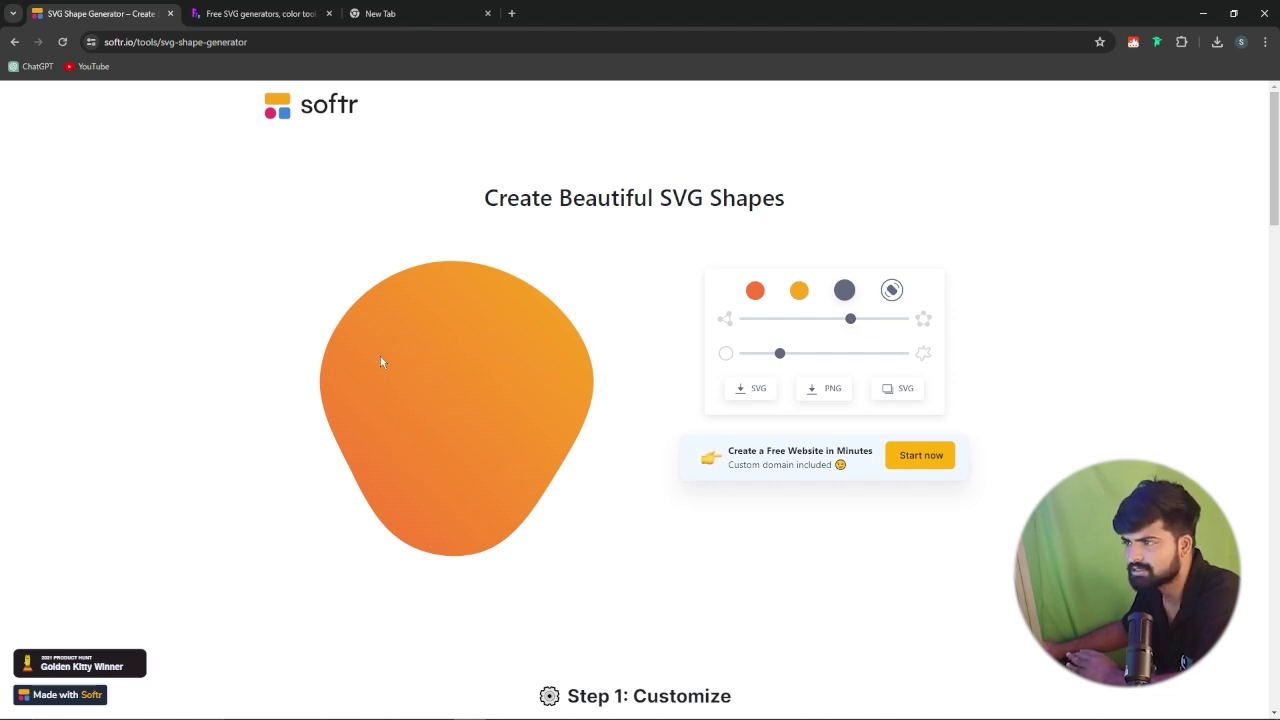
drag(850, 320, 840, 369)
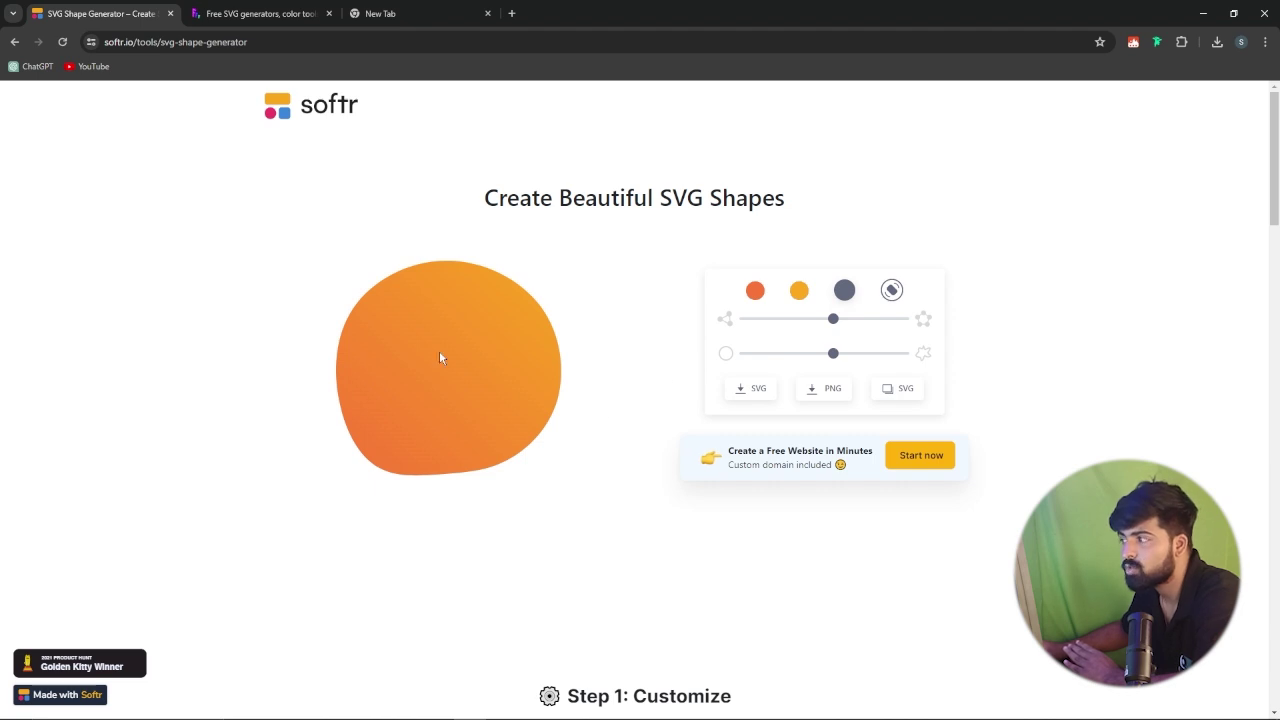
drag(828, 360, 818, 362)
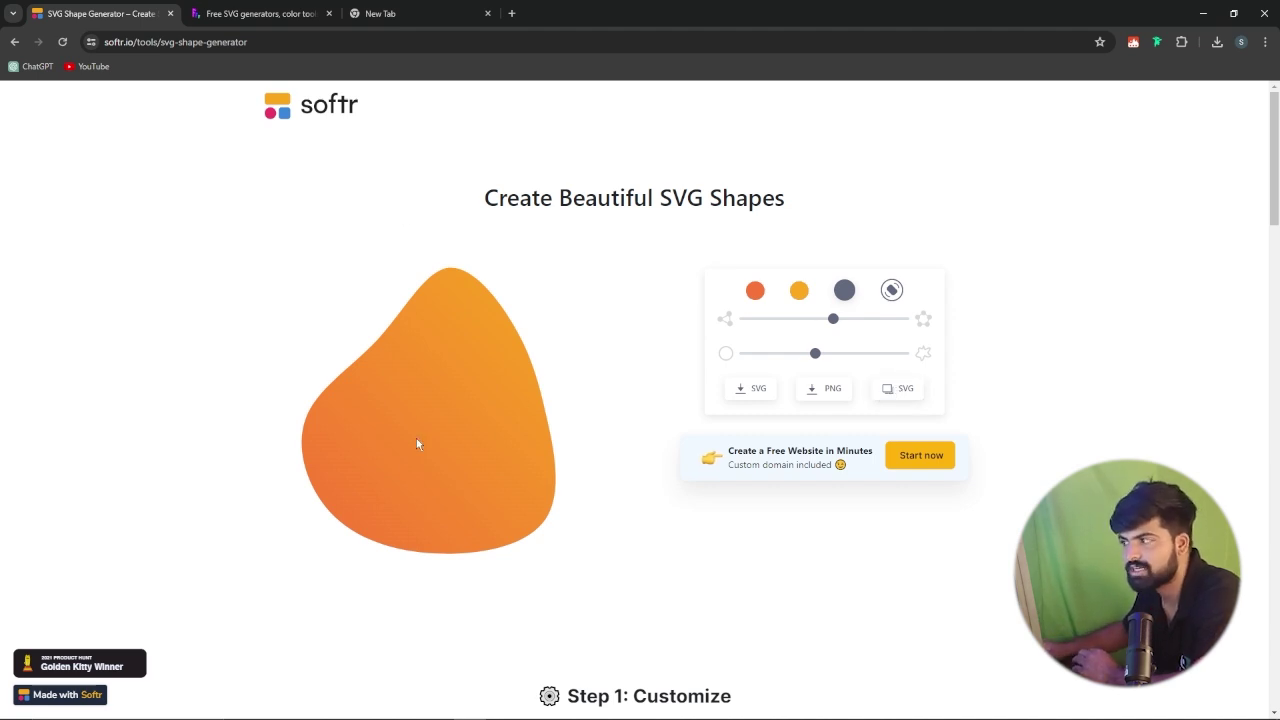
mouse_move(828, 356)
mouse_down()
mouse_move(847, 354)
mouse_move(814, 354)
mouse_move(849, 356)
mouse_up()
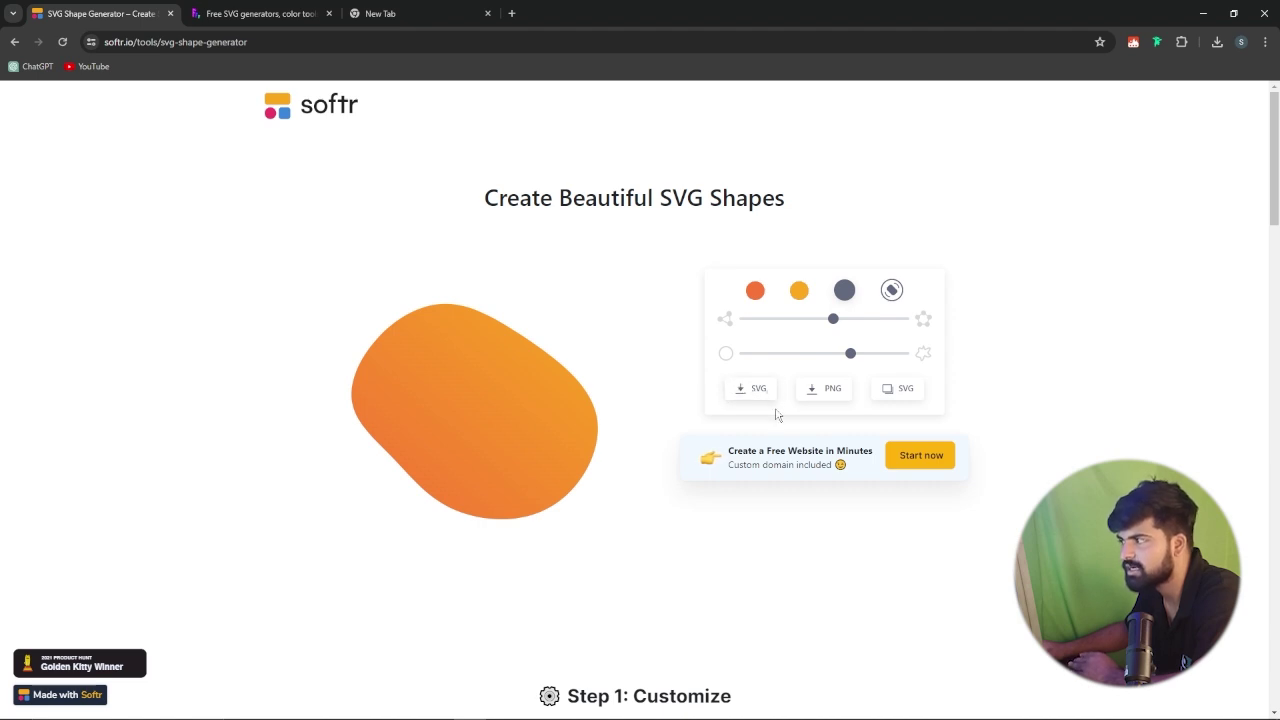
Change the blob from filled to outlined and clear its second gradient color, leaving only the orange-red.
click(844, 290)
click(800, 291)
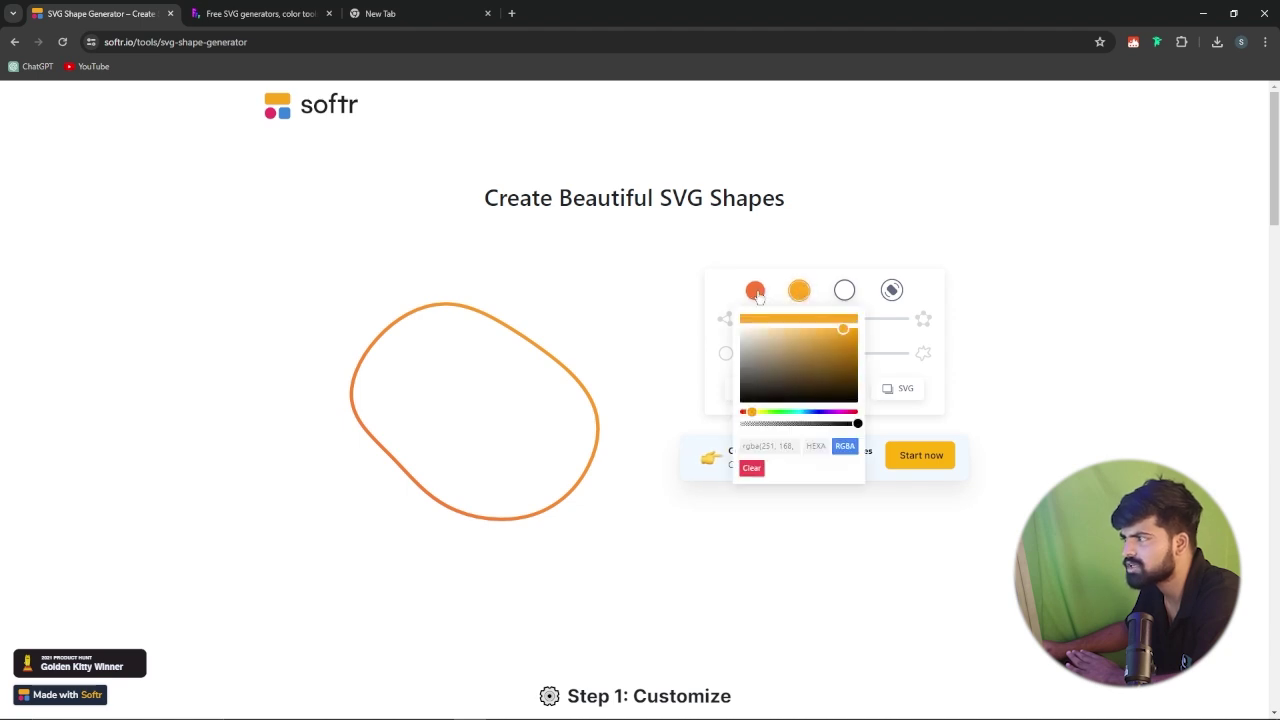
click(836, 352)
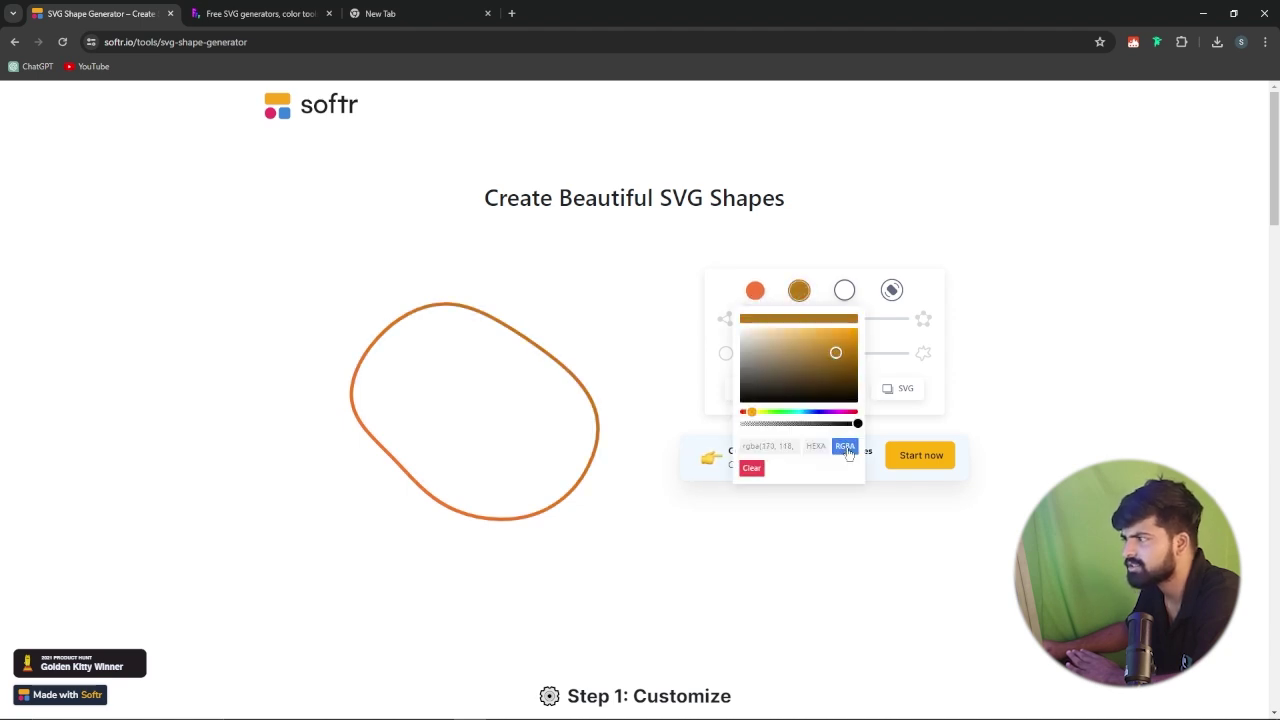
click(752, 469)
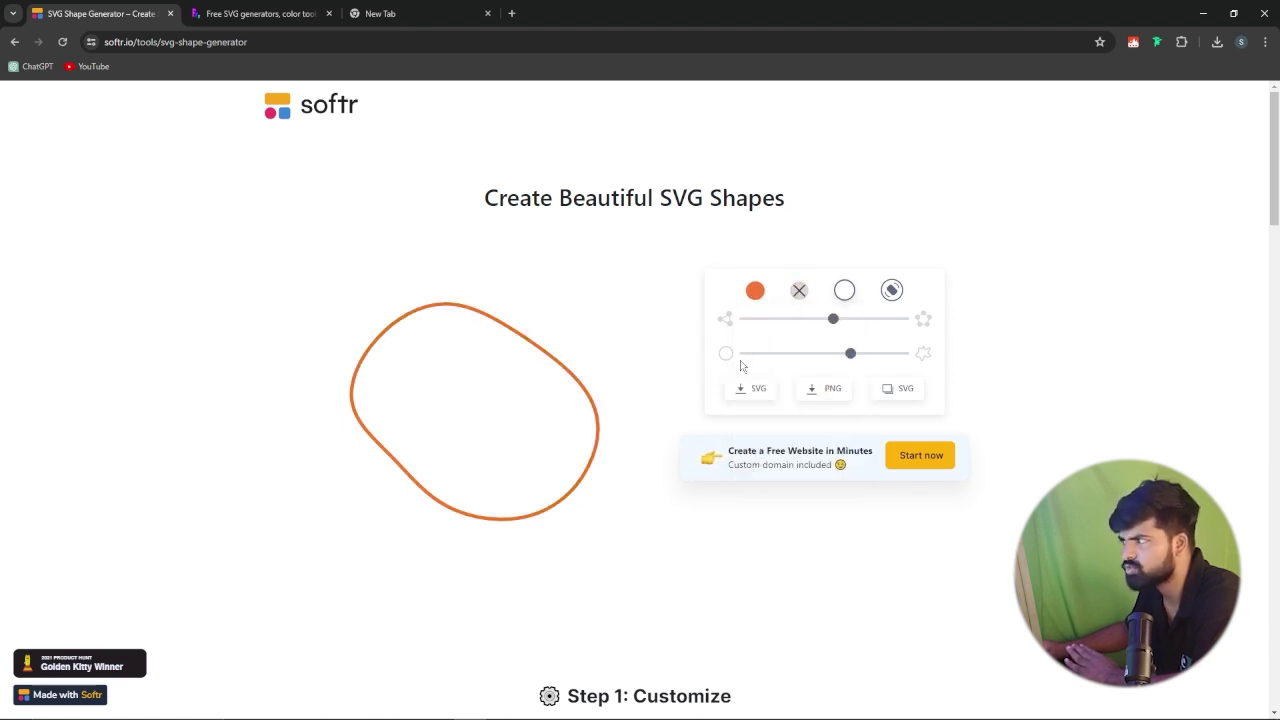
click(799, 290)
click(592, 371)
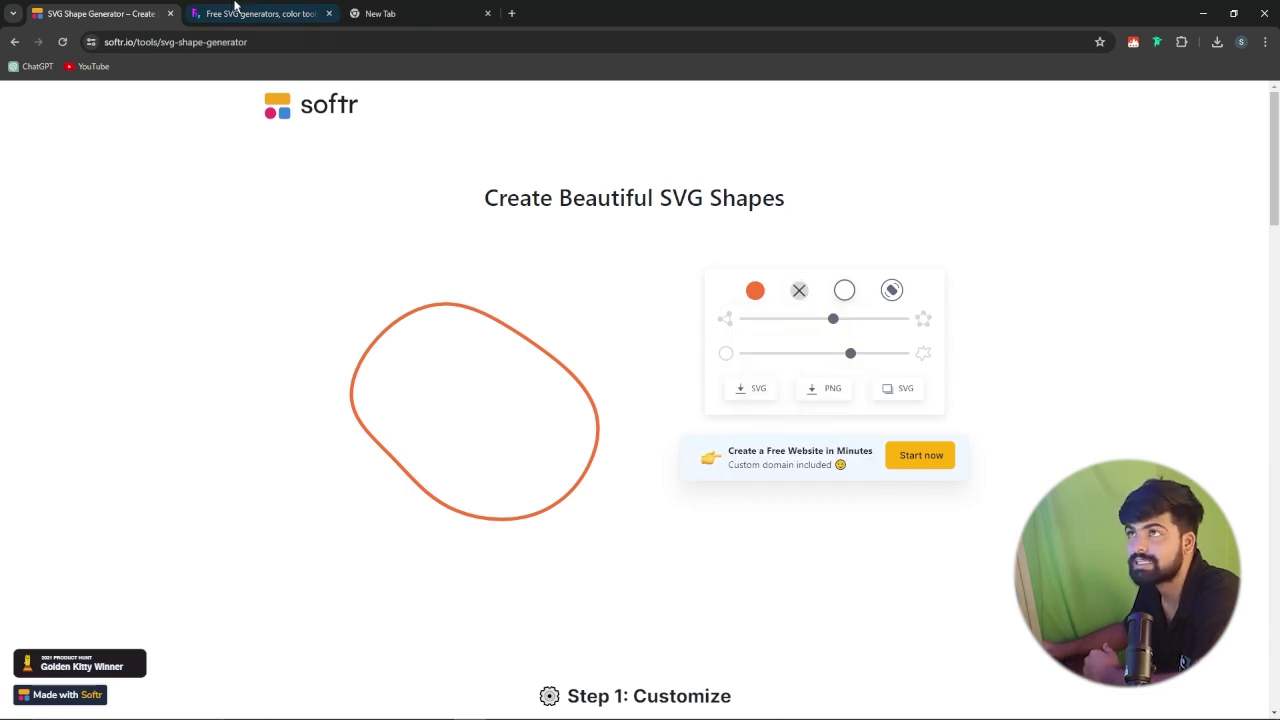
Switch to fffuel and look over its collection of color tools and SVG generators.
click(258, 13)
scroll(490, 218, up, 8)
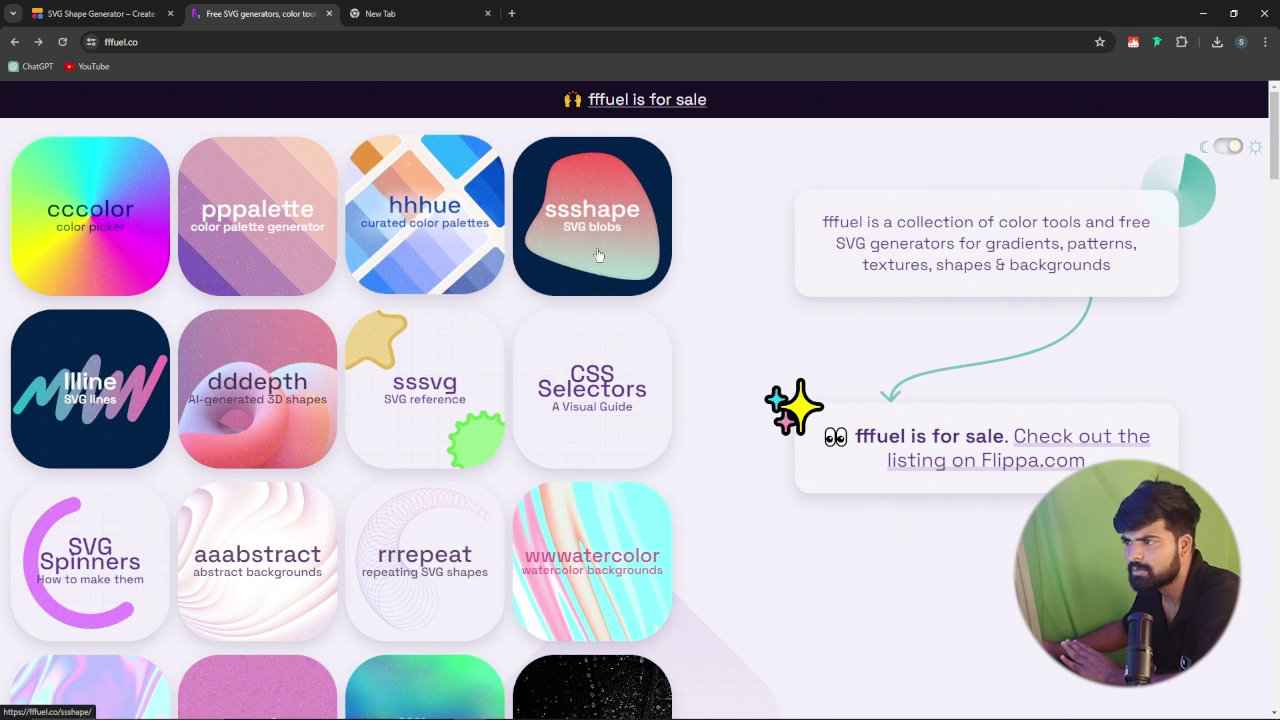
scroll(430, 395, down, 3)
scroll(430, 398, up, 3)
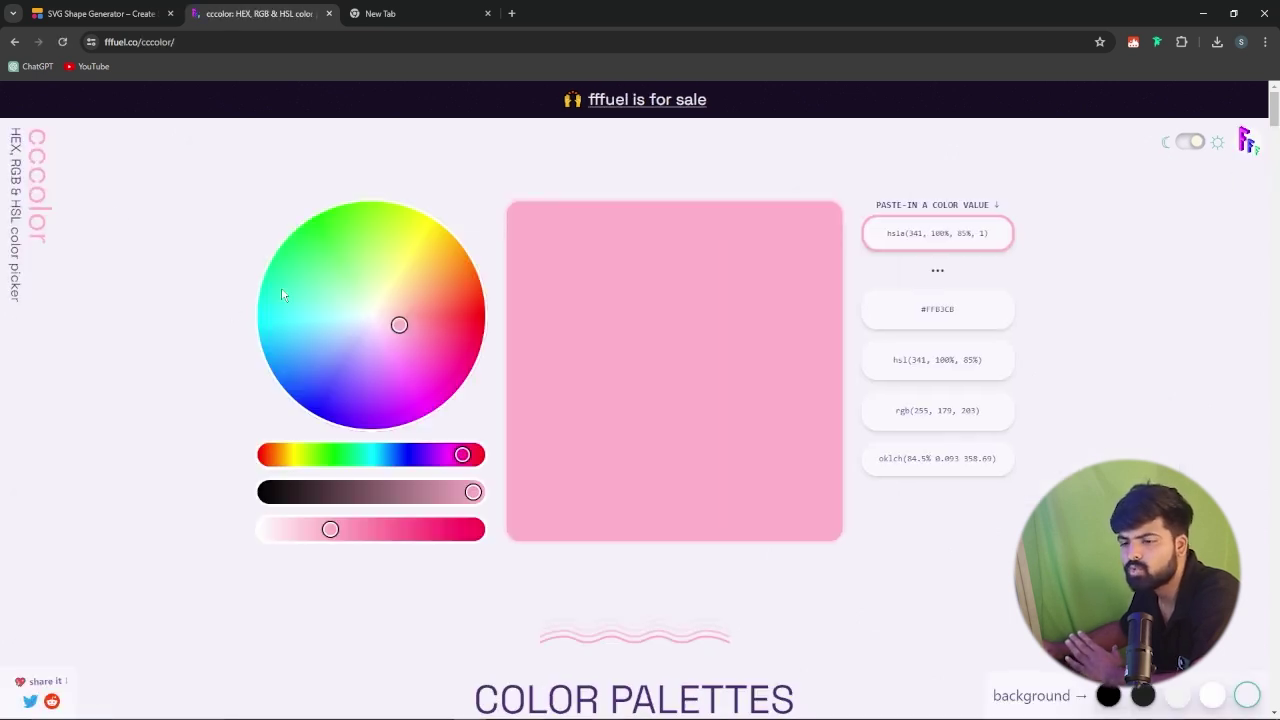
Pick a dark teal, #3F6E67, in the cccolor color picker and return to the fffuel home page.
drag(399, 324, 343, 312)
drag(473, 493, 357, 530)
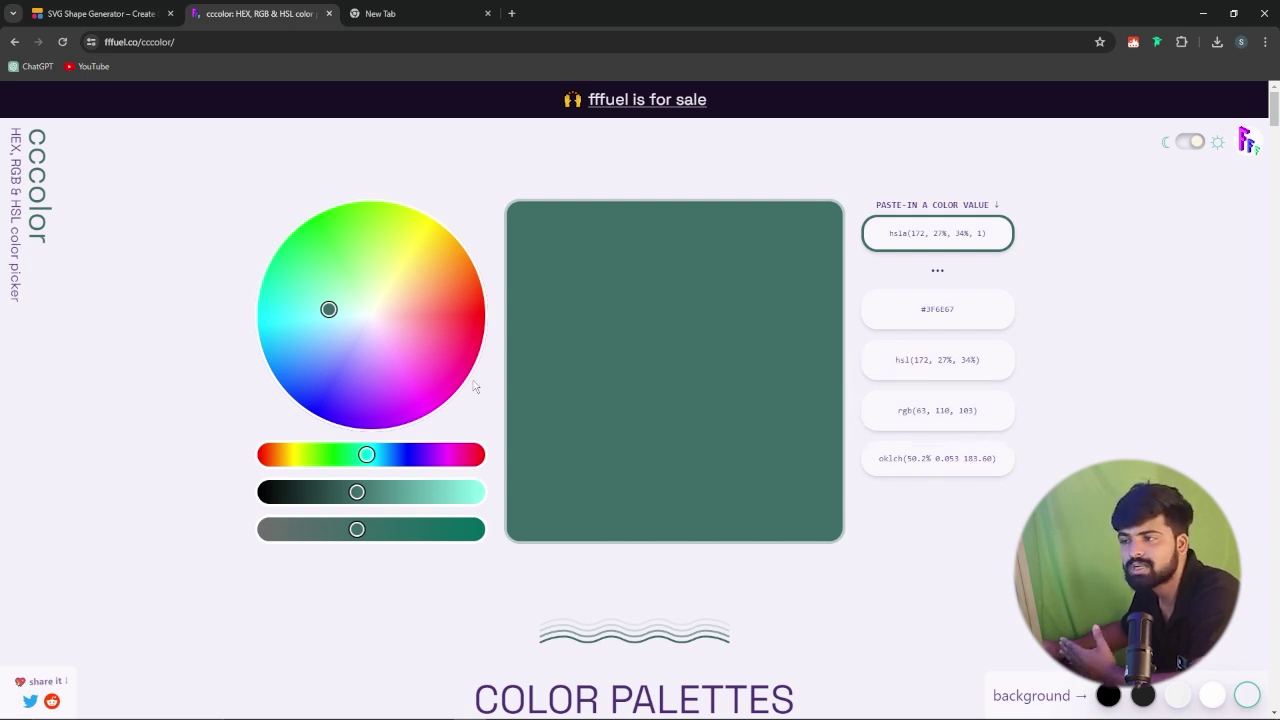
key(alt+Left)
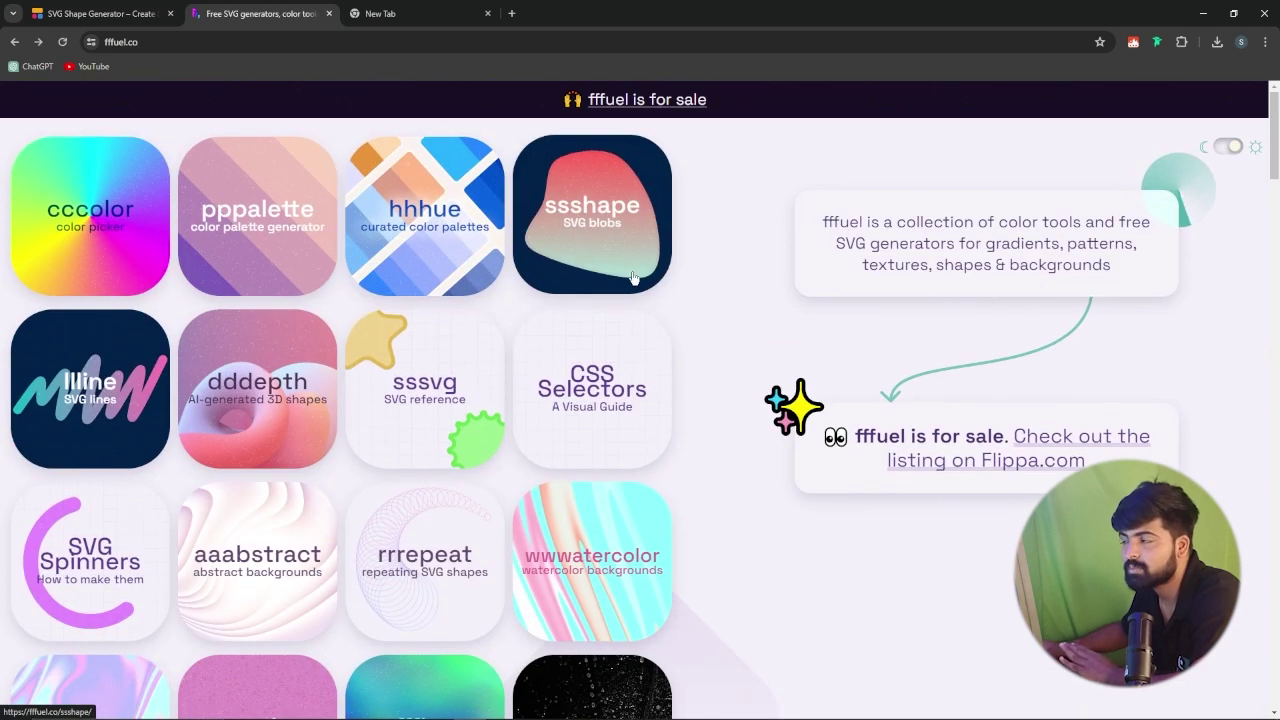
Open fffuel's ssshape SVG blob generator and look over its page.
click(586, 215)
scroll(557, 403, down, 3)
scroll(643, 378, up, 3)
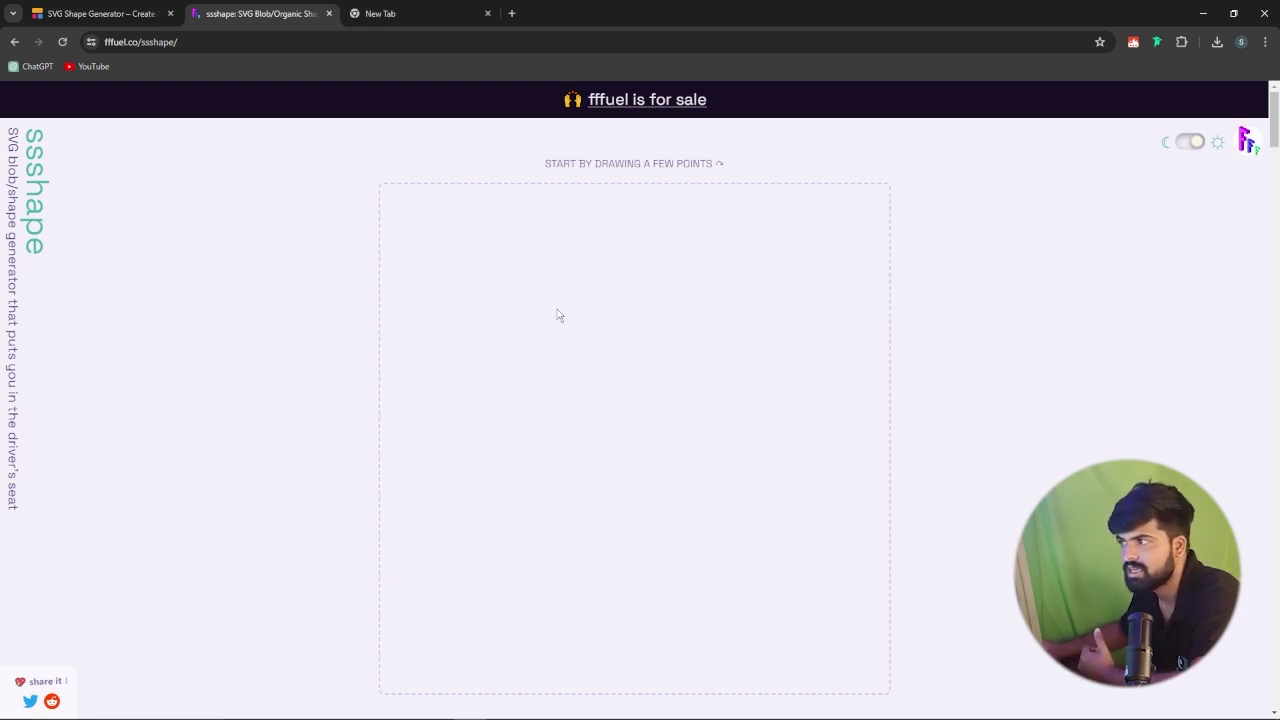
Place seven points in a rough ring on the ssshape canvas and generate a blob from them.
click(615, 309)
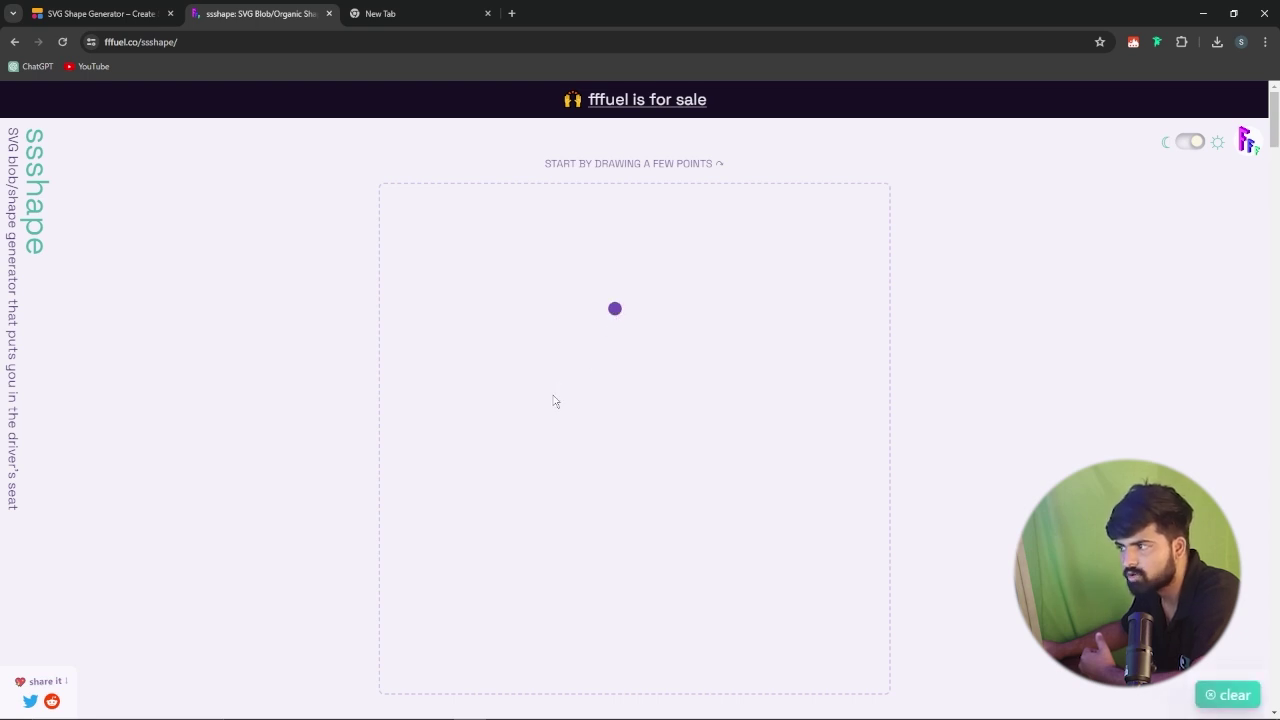
click(510, 359)
click(561, 460)
click(684, 443)
click(701, 346)
click(521, 411)
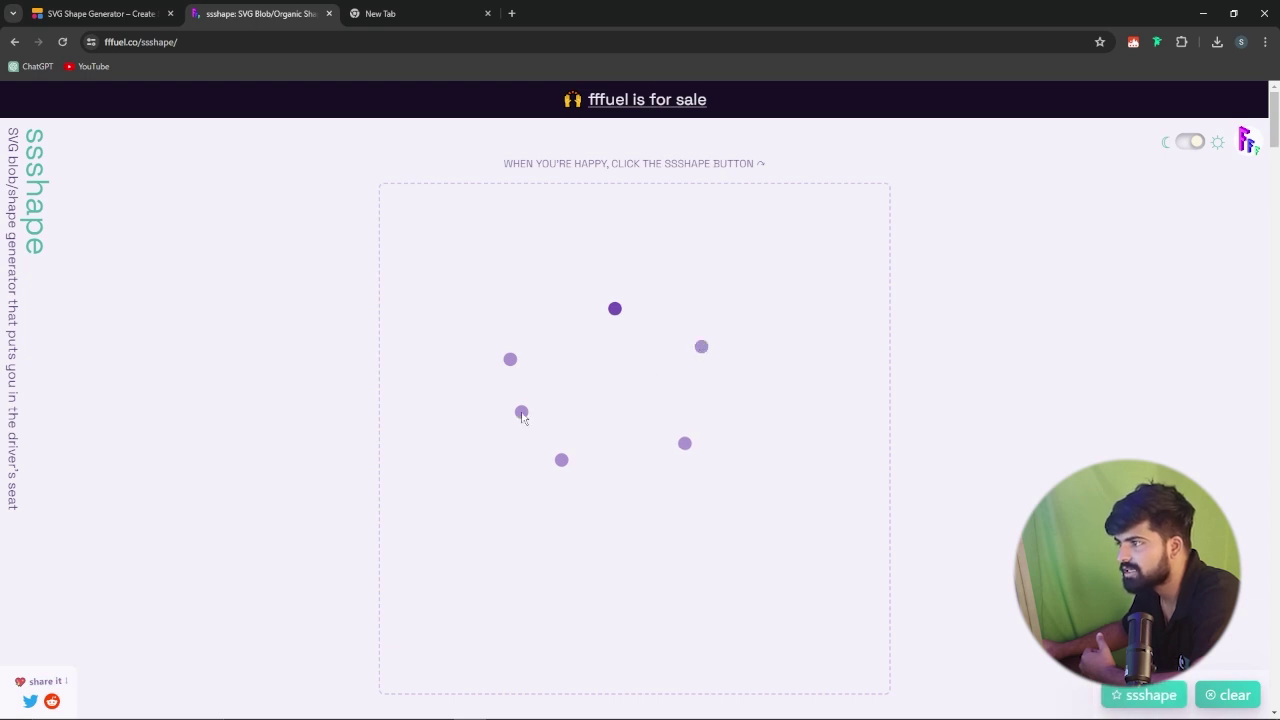
click(555, 313)
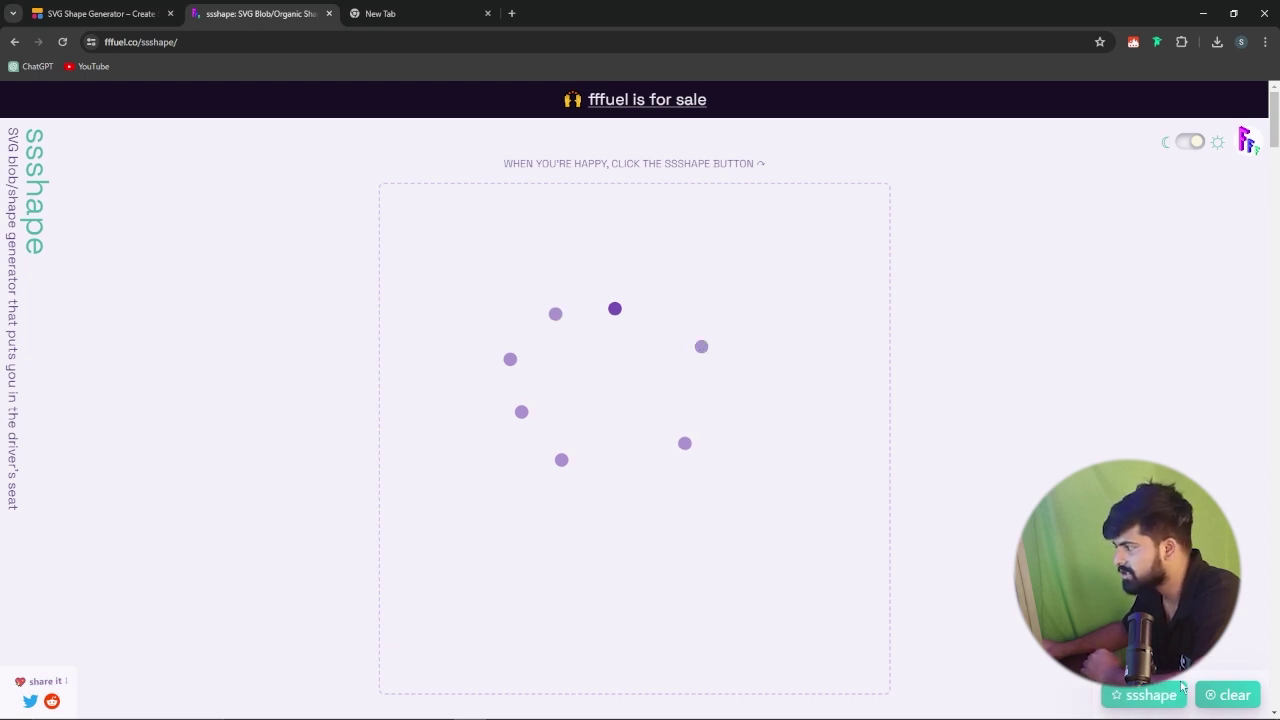
scroll(1145, 700, down, 1)
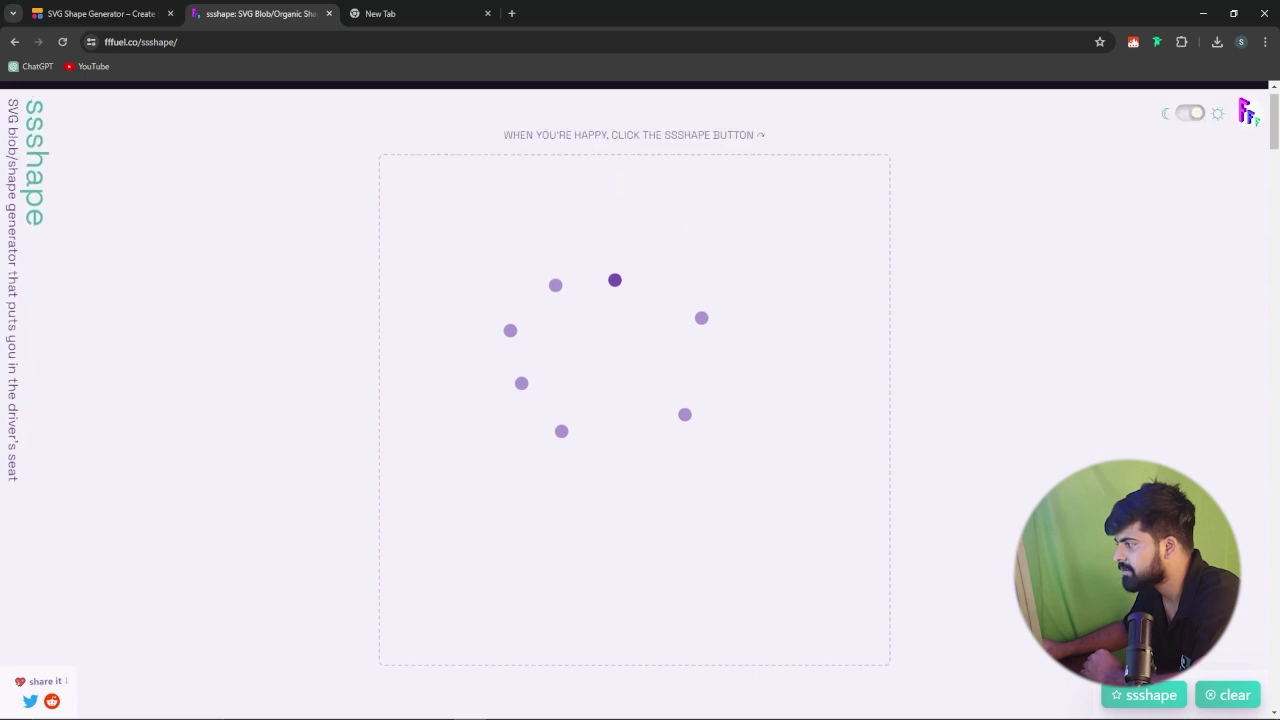
scroll(1145, 700, up, 1)
click(1146, 700)
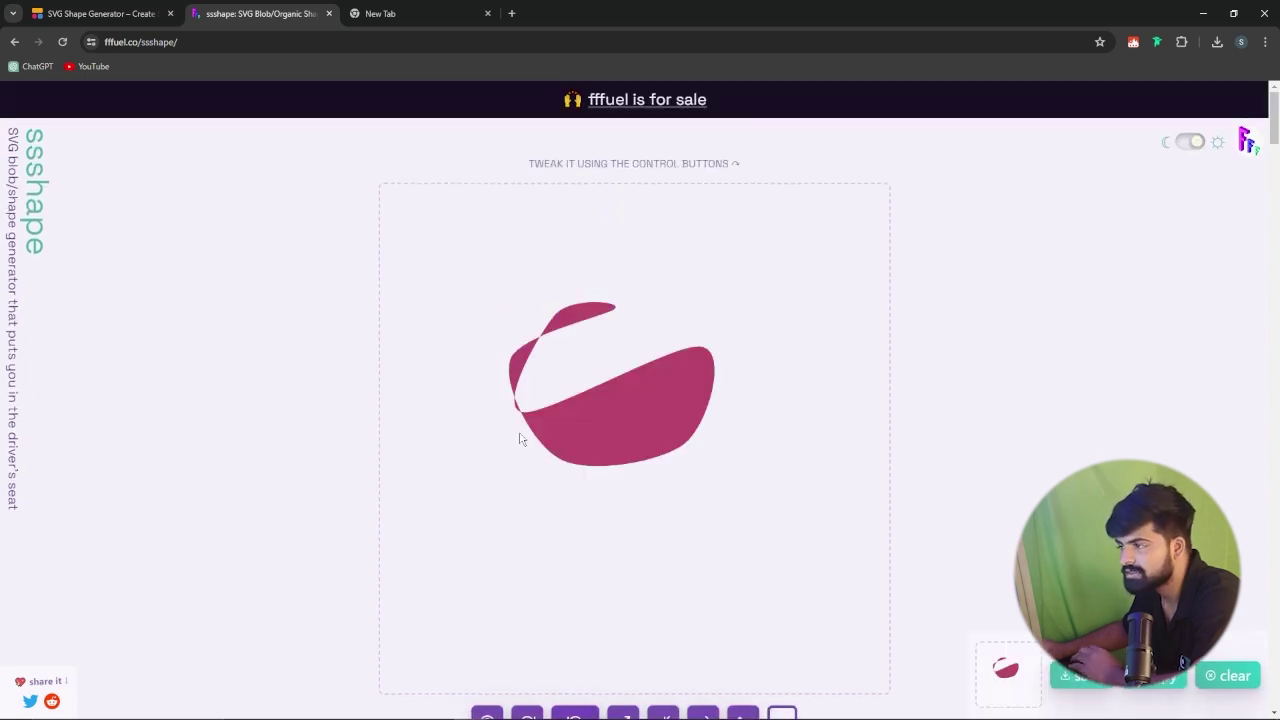
Move the generated blob up and slightly left on the canvas, and clear the canvas.
mouse_move(580, 411)
mouse_down()
mouse_move(586, 369)
mouse_move(620, 354)
mouse_up()
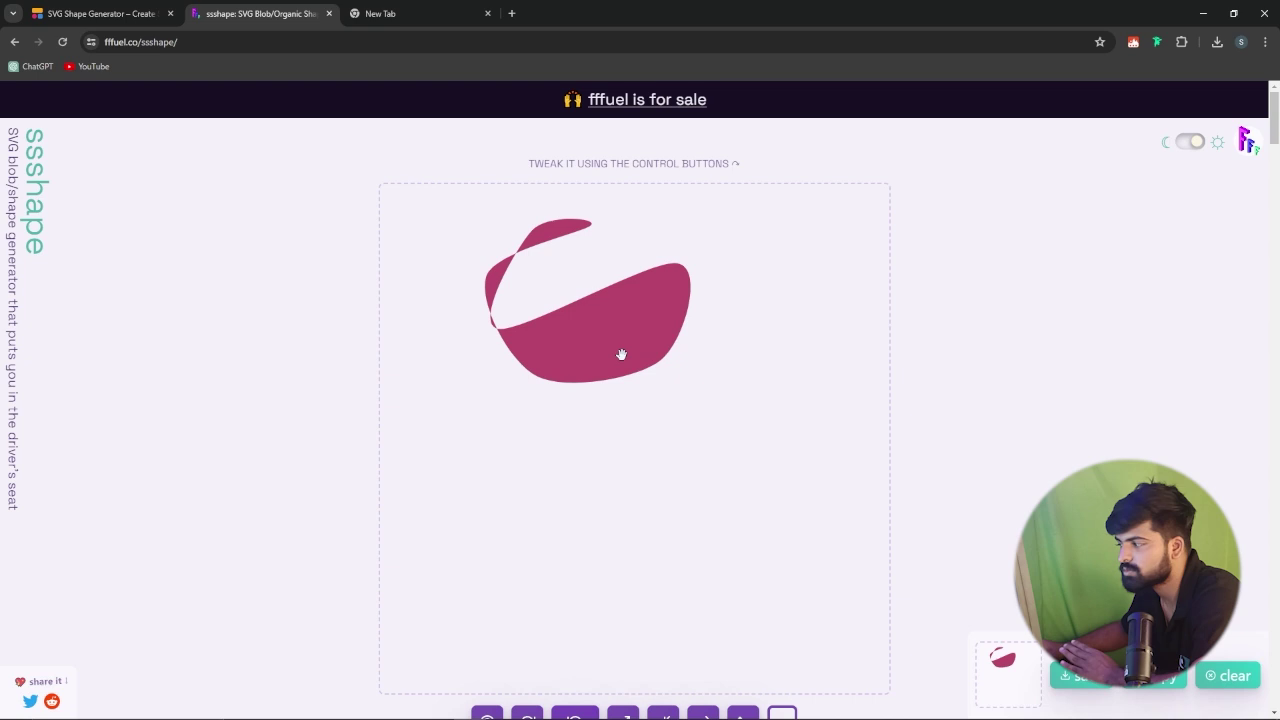
click(1215, 672)
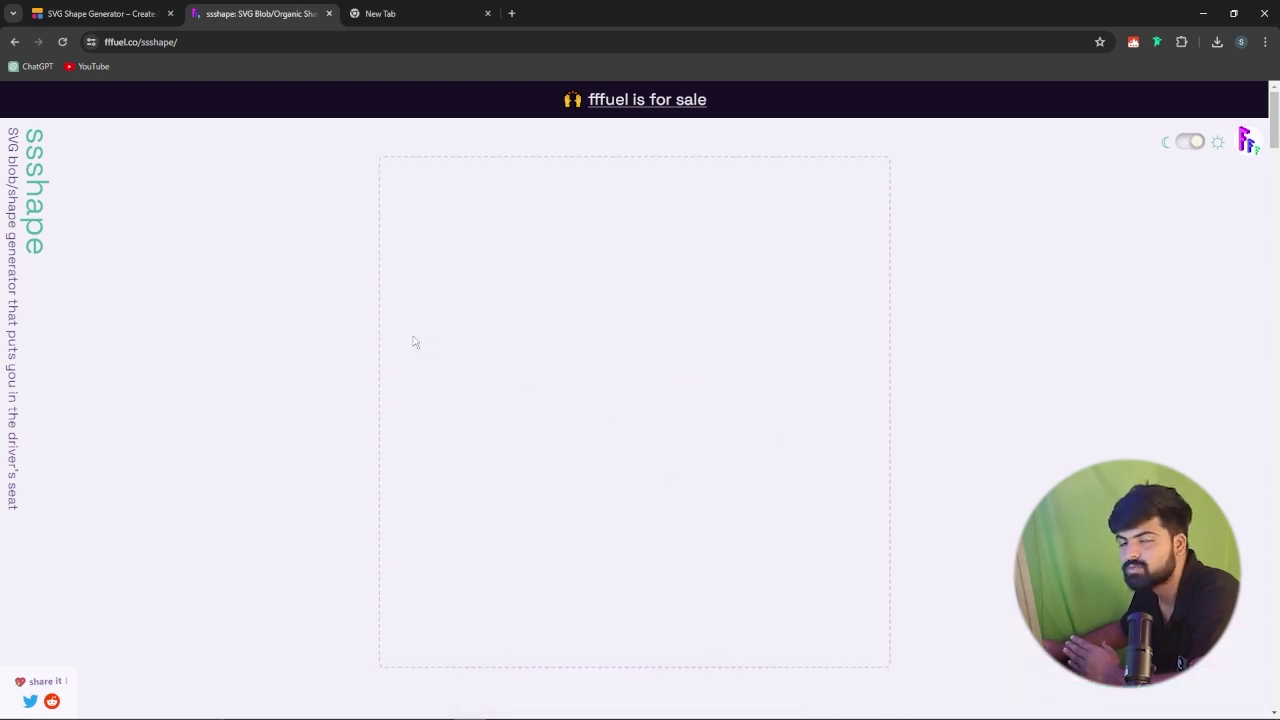
Generate a rounded triangle from three points on the empty ssshape canvas and move it slightly down.
click(579, 292)
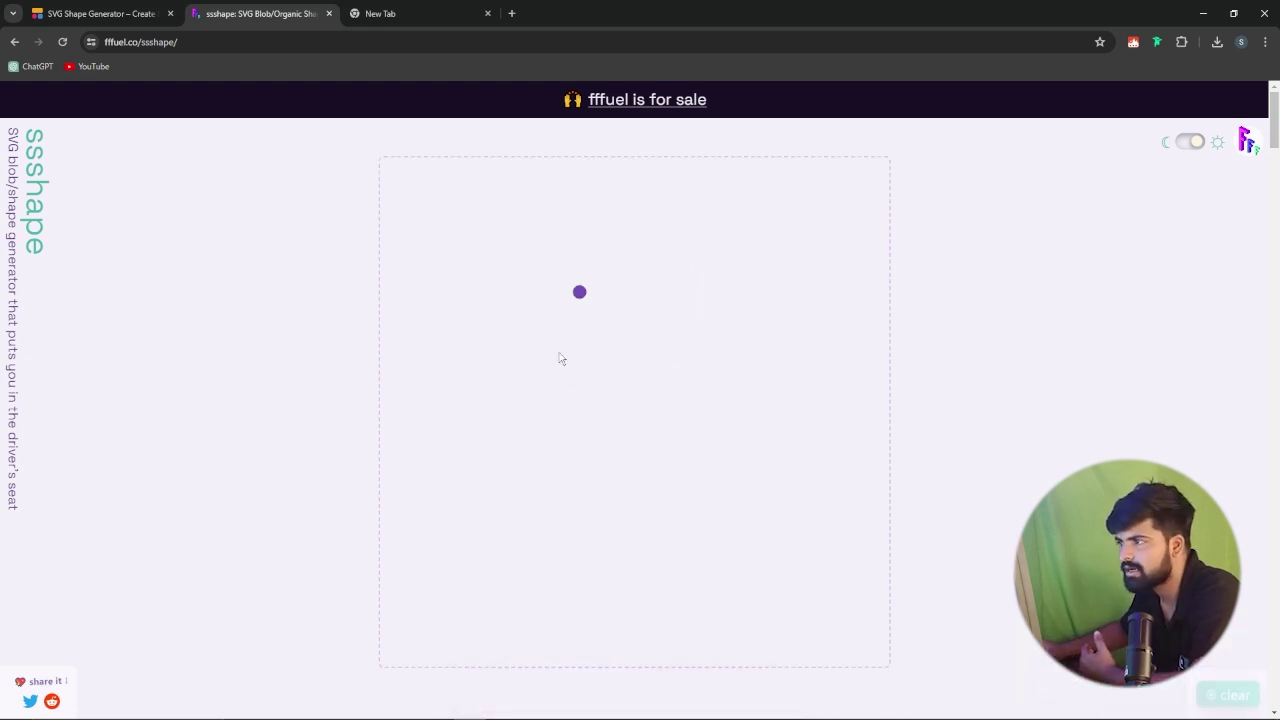
click(645, 390)
click(1135, 702)
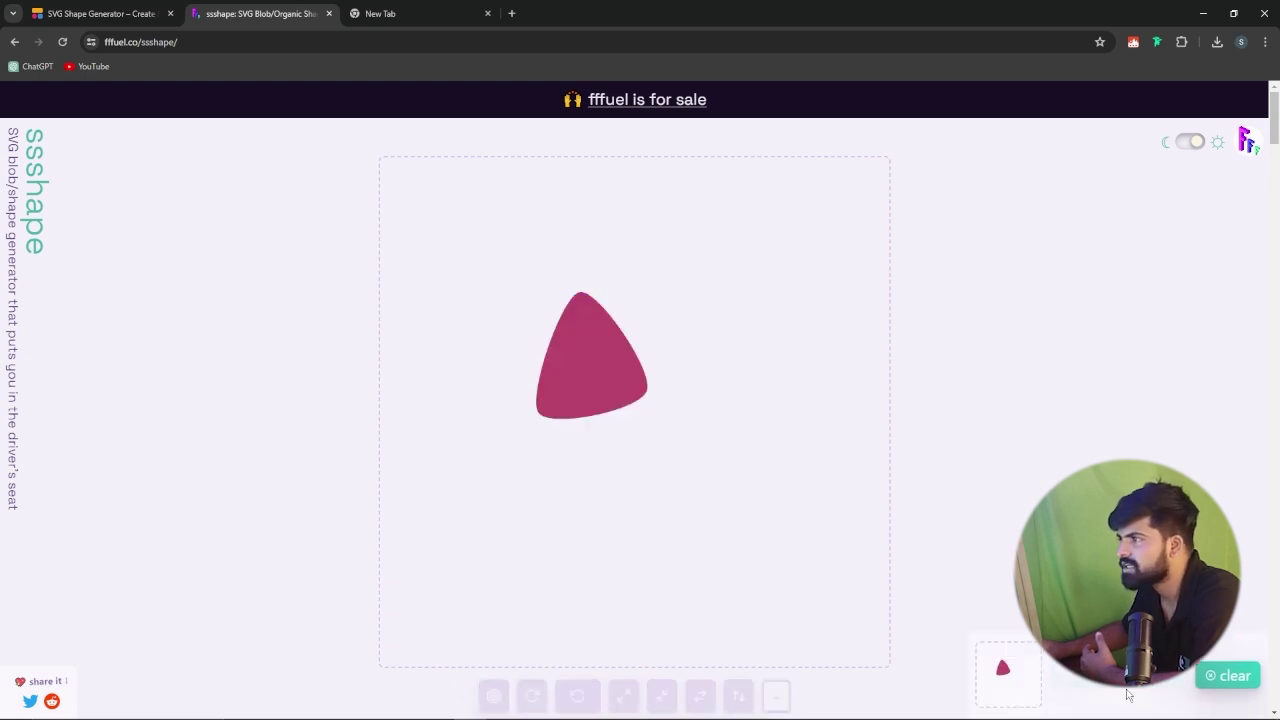
mouse_move(603, 354)
mouse_down()
mouse_move(620, 306)
mouse_move(610, 336)
mouse_up()
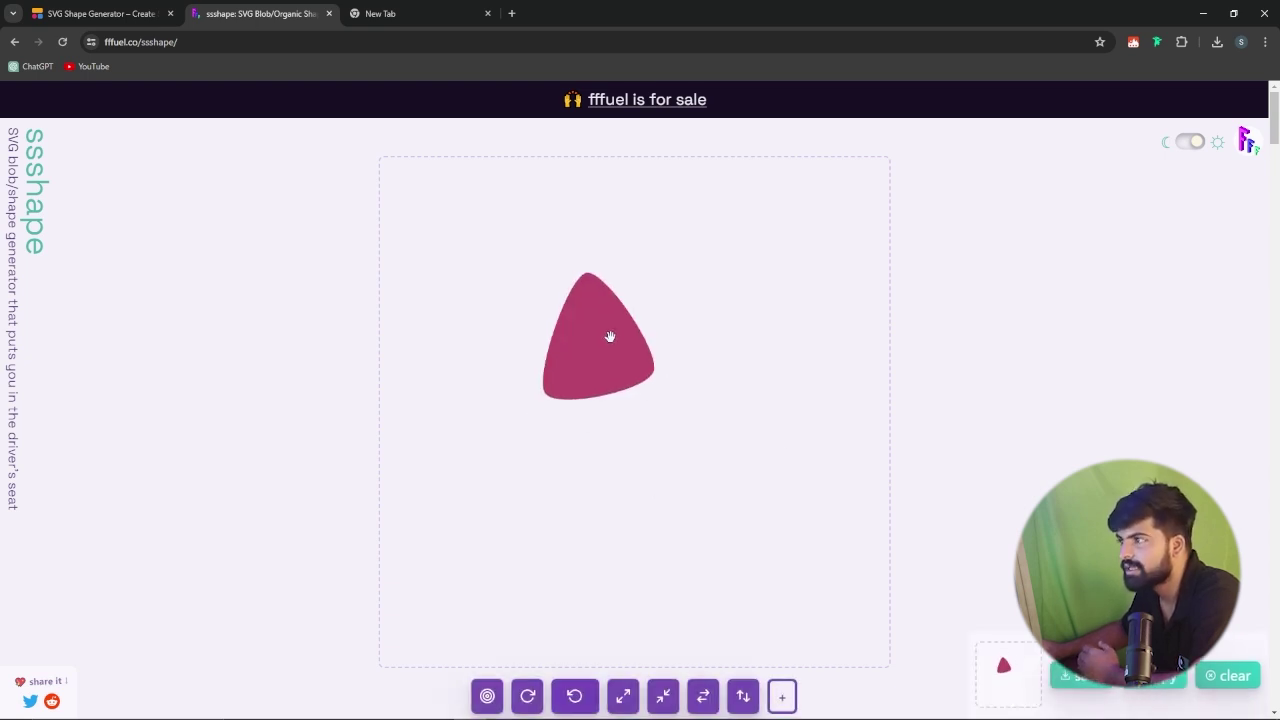
scroll(637, 386, down, 2)
drag(566, 214, 575, 285)
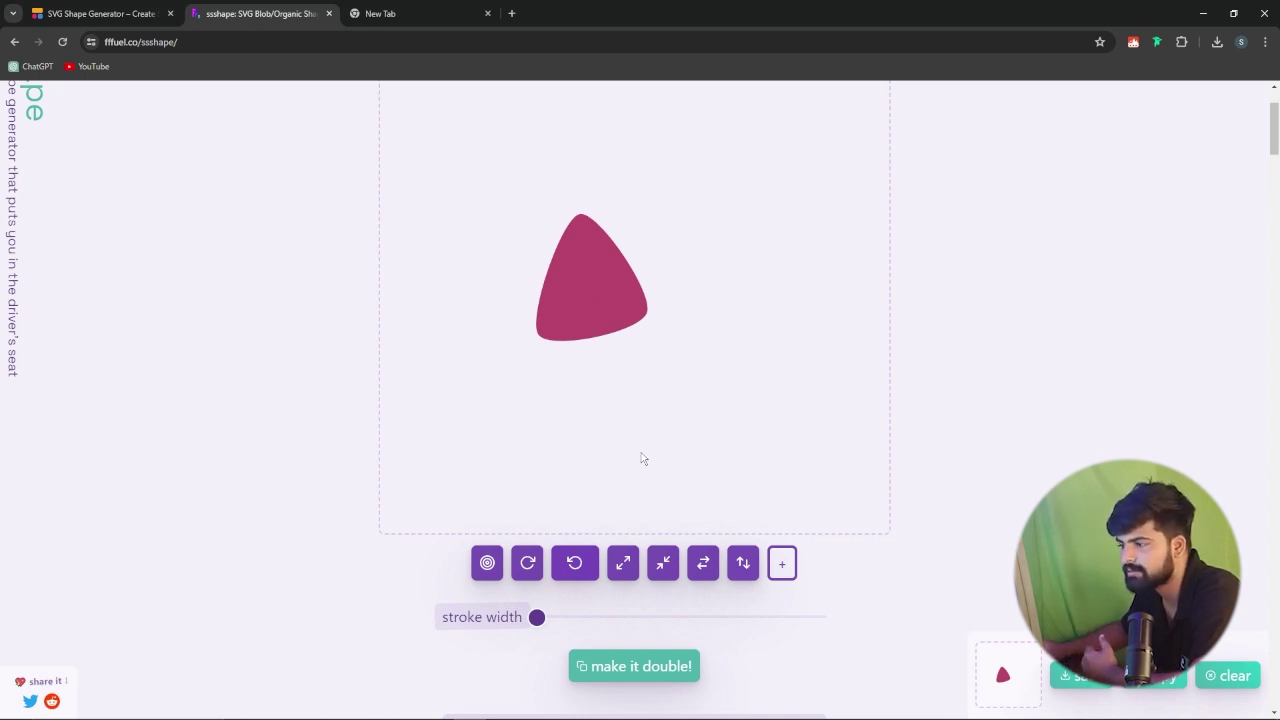
Thicken the triangle's stroke, duplicate the shape and place the copy beside the original with a gap between them.
mouse_move(537, 619)
mouse_down()
mouse_move(614, 618)
mouse_move(592, 642)
mouse_move(607, 644)
mouse_up()
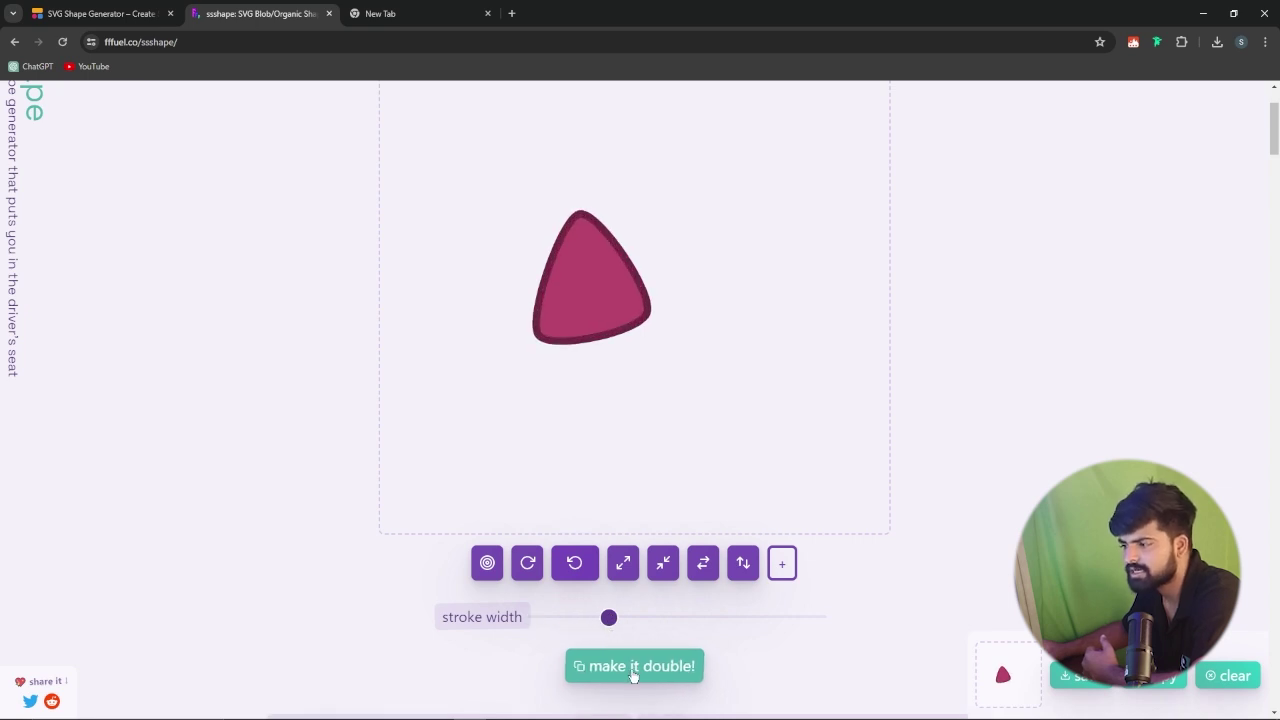
click(632, 676)
drag(628, 305, 734, 277)
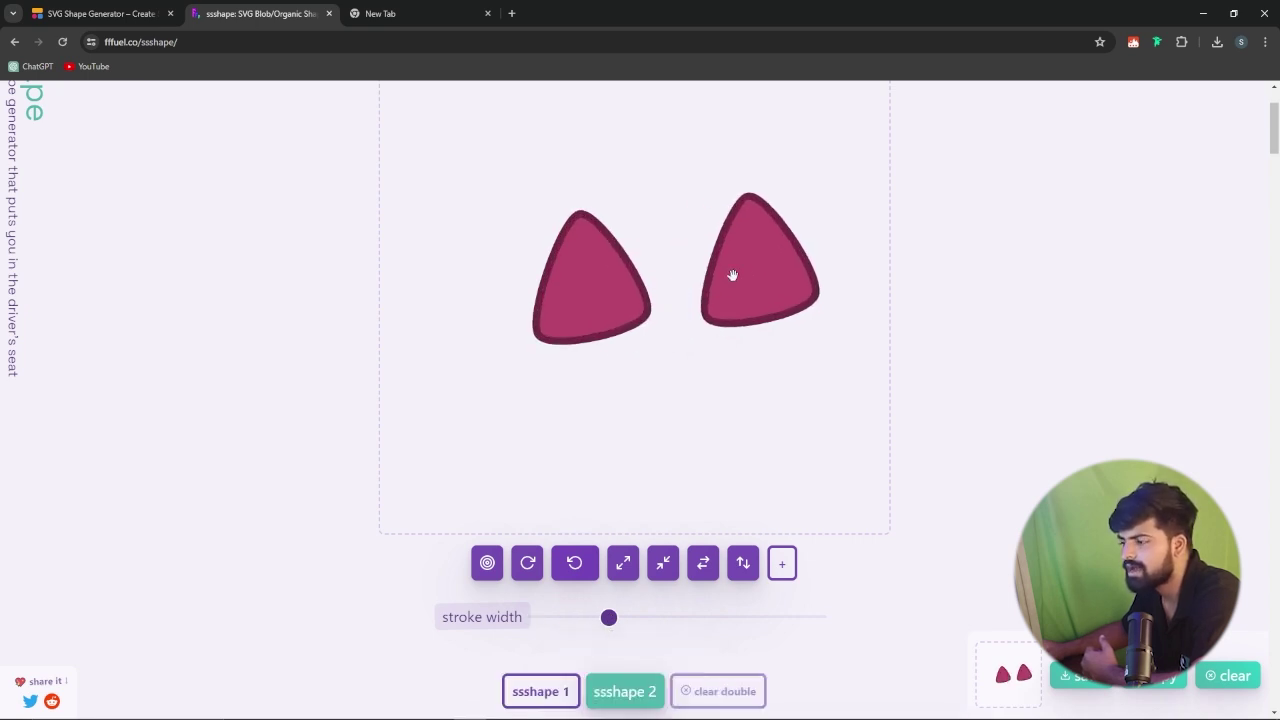
Fill the second triangle with solid yellow and move it slightly closer to the first one.
scroll(743, 563, down, 1)
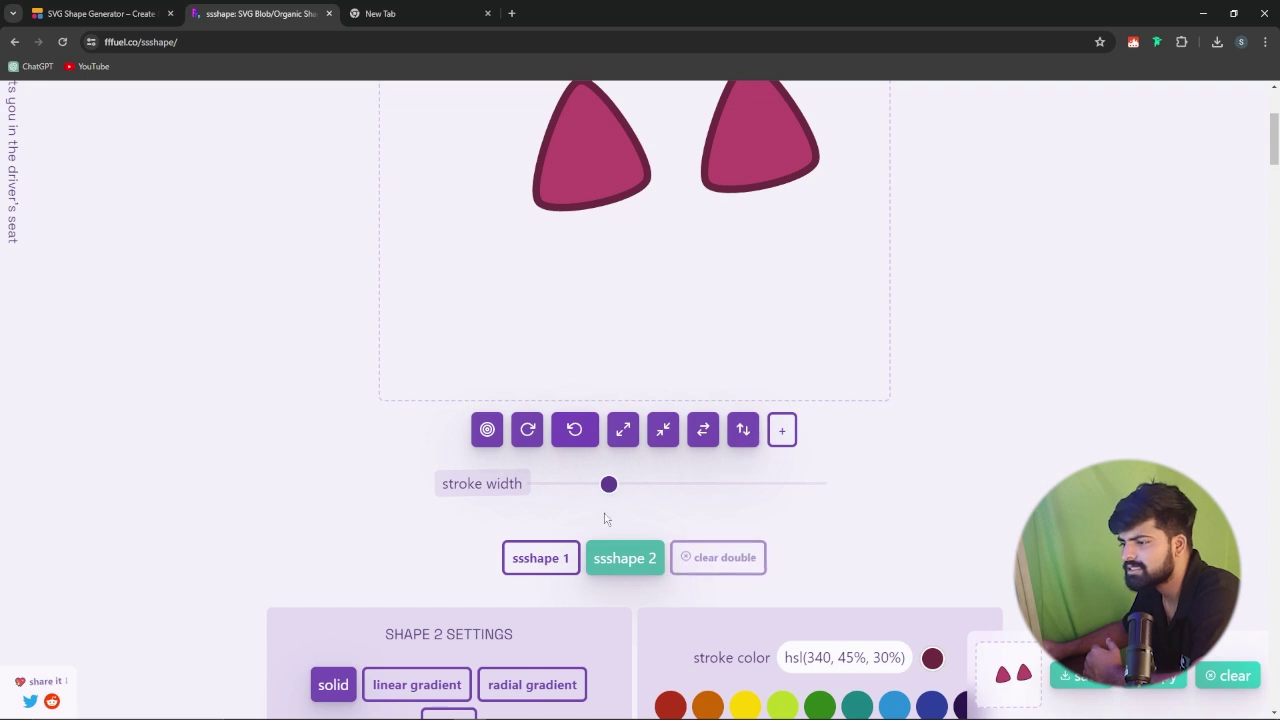
scroll(680, 530, down, 3)
scroll(680, 531, down, 4)
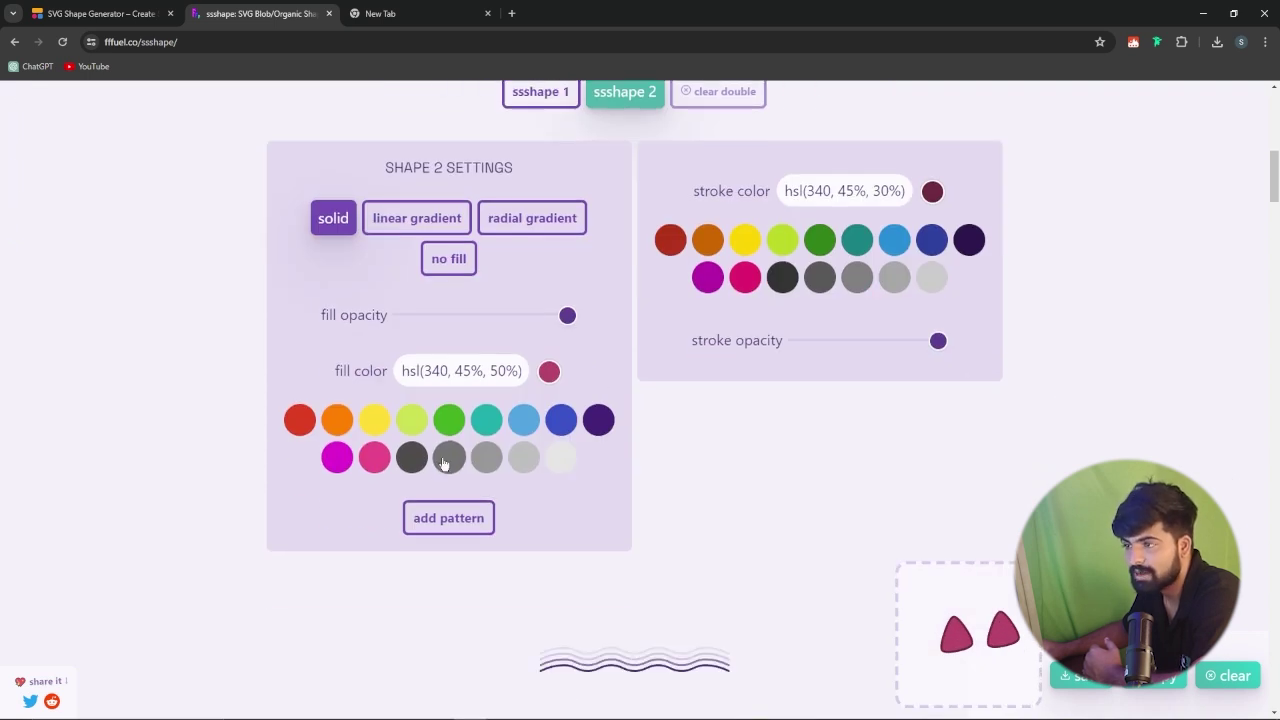
click(374, 420)
scroll(580, 386, up, 7)
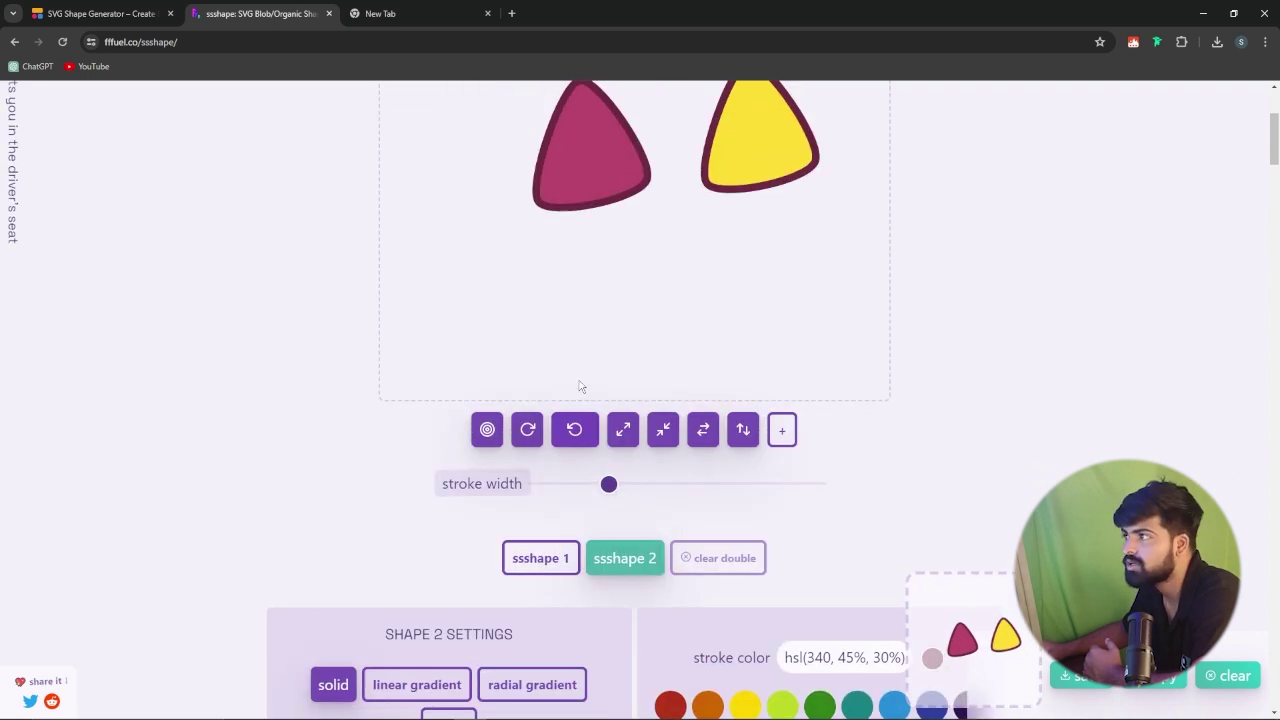
drag(757, 363, 727, 323)
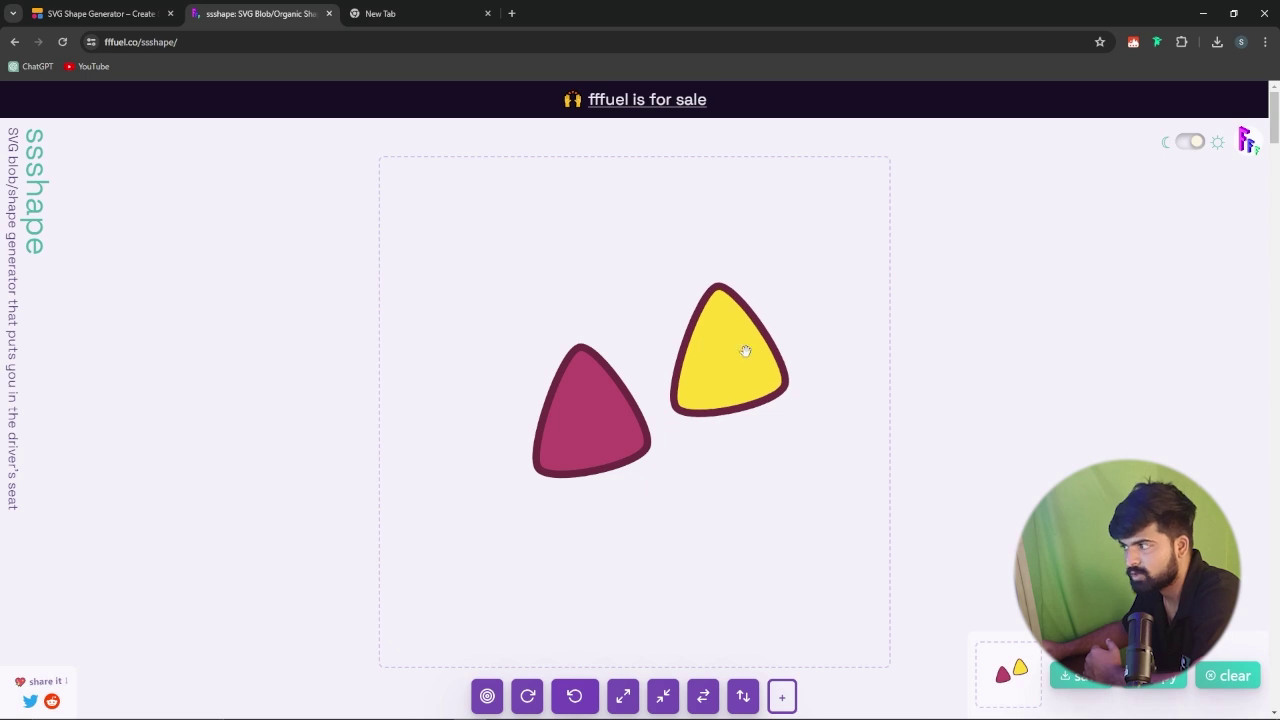
Set the stroke color of the yellow triangle to the purple-magenta preset and review the result.
scroll(701, 399, down, 1)
scroll(701, 399, down, 5)
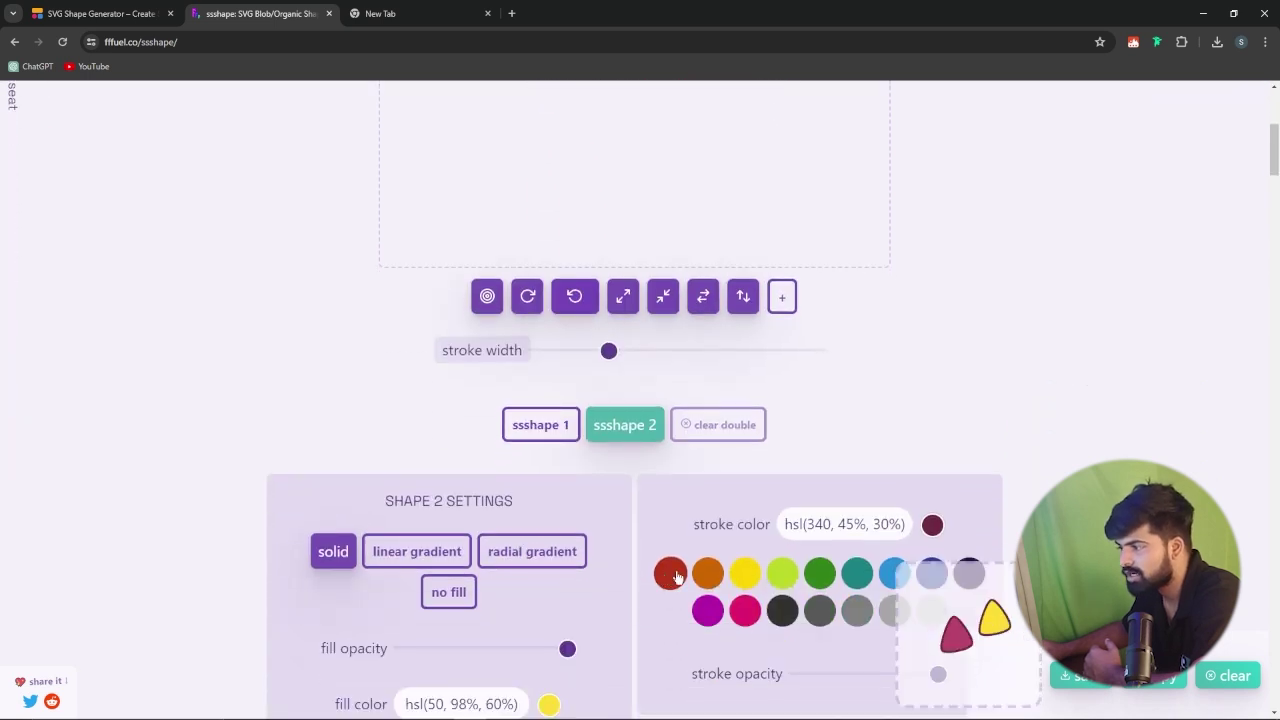
click(708, 612)
scroll(674, 329, up, 5)
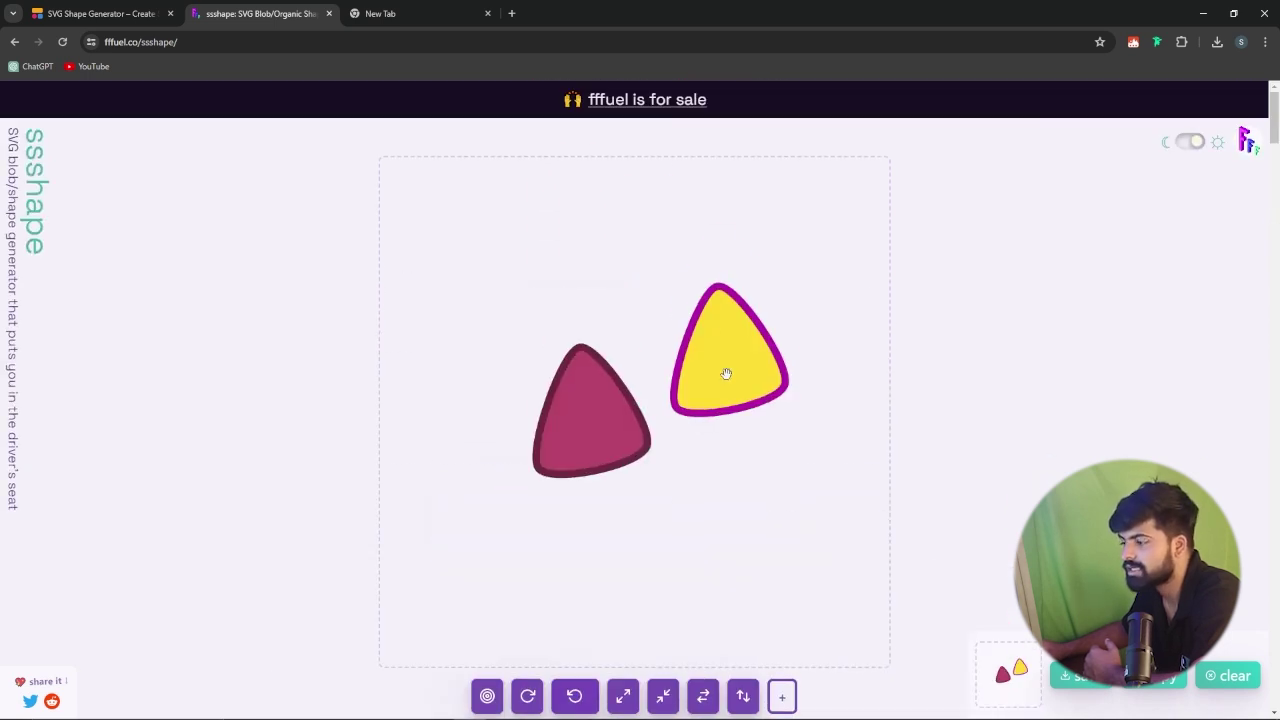
scroll(655, 570, down, 3)
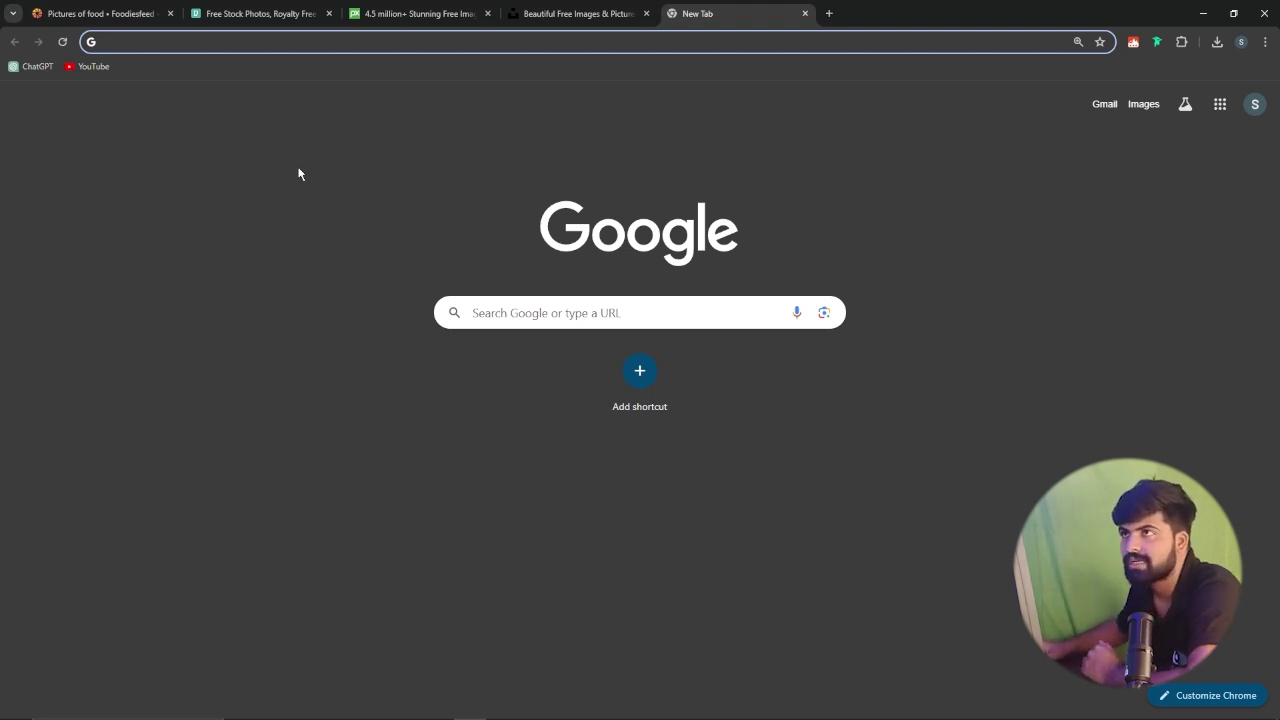
Switch to Pexels, search its free photos for "sunset" and browse the results.
click(262, 14)
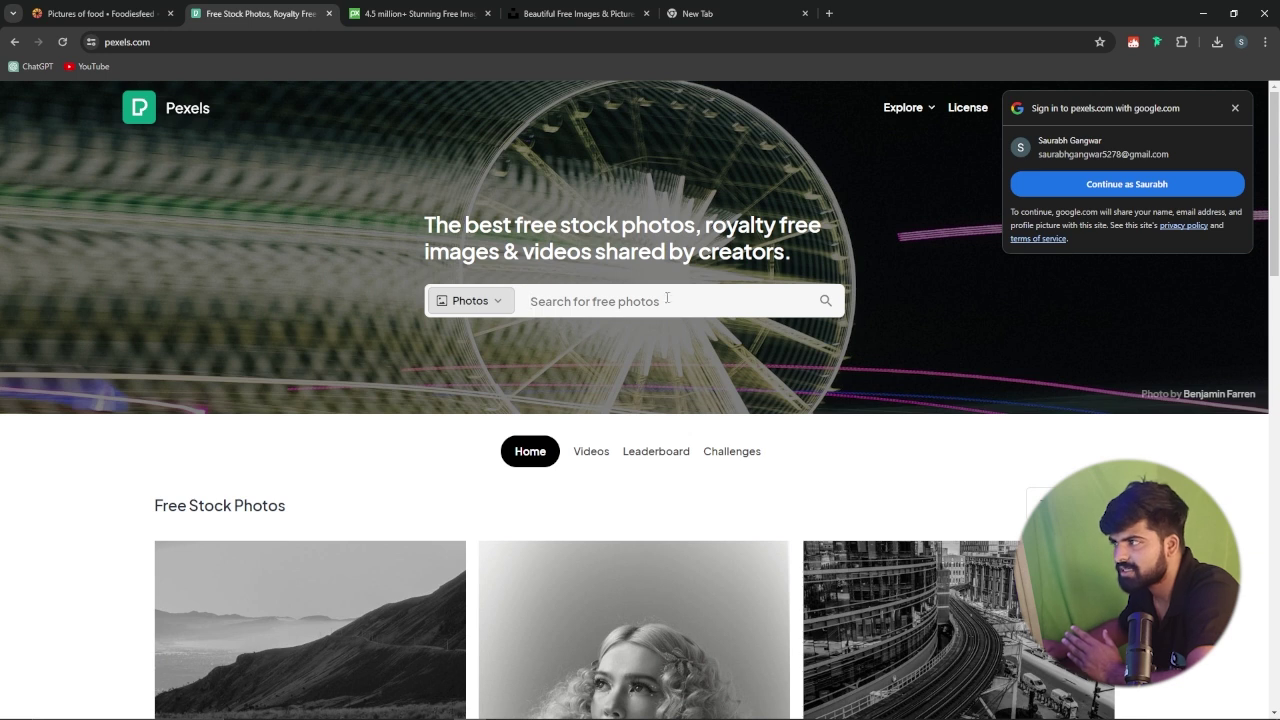
click(567, 304)
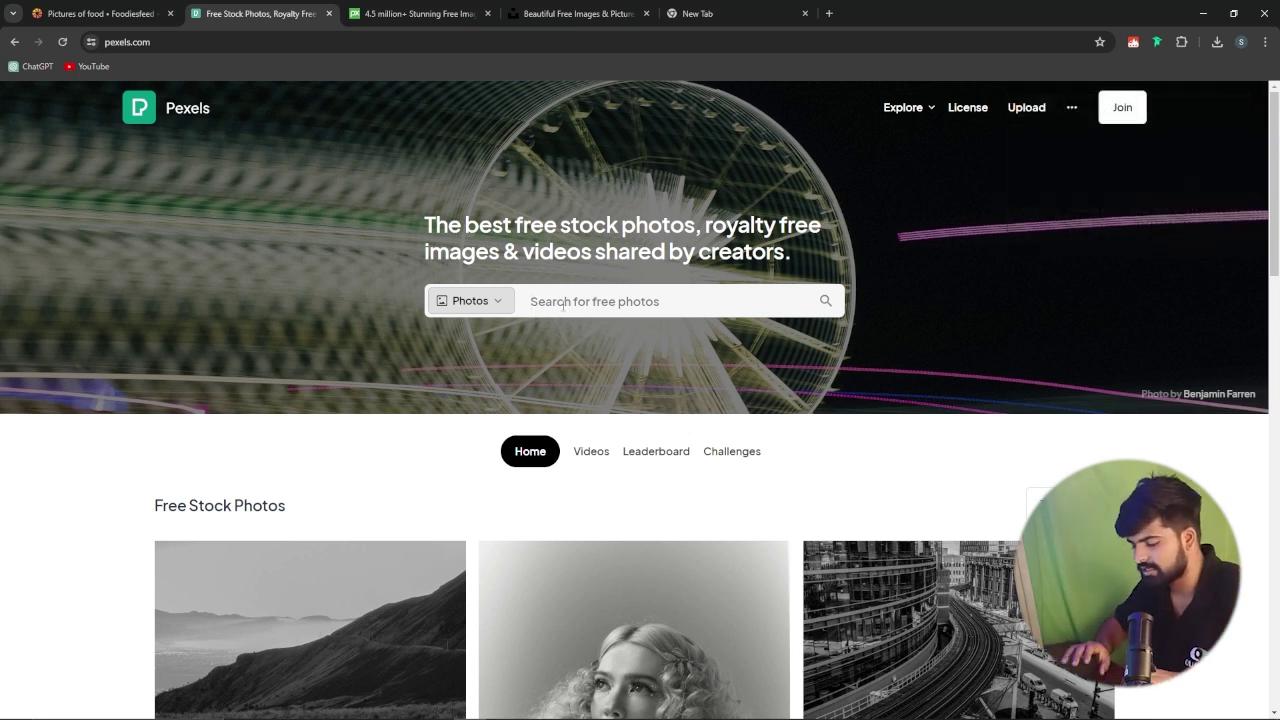
text(sunset)
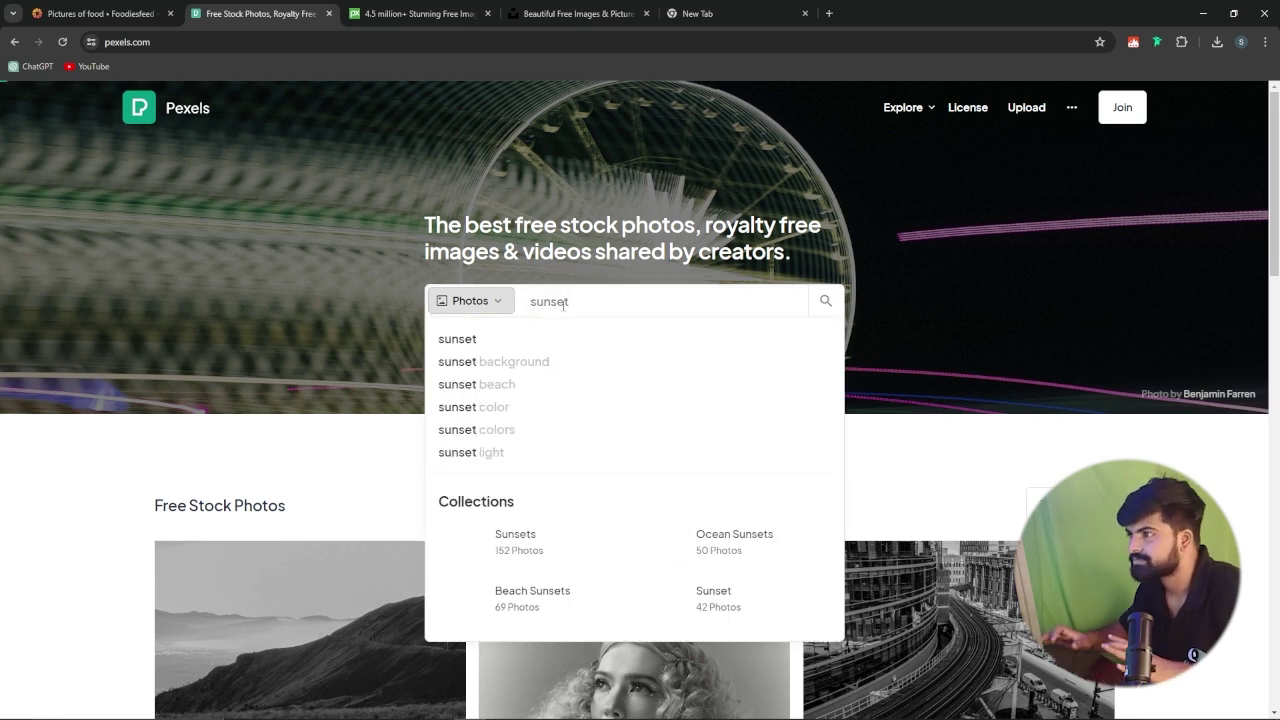
key(Return)
scroll(445, 290, down, 2)
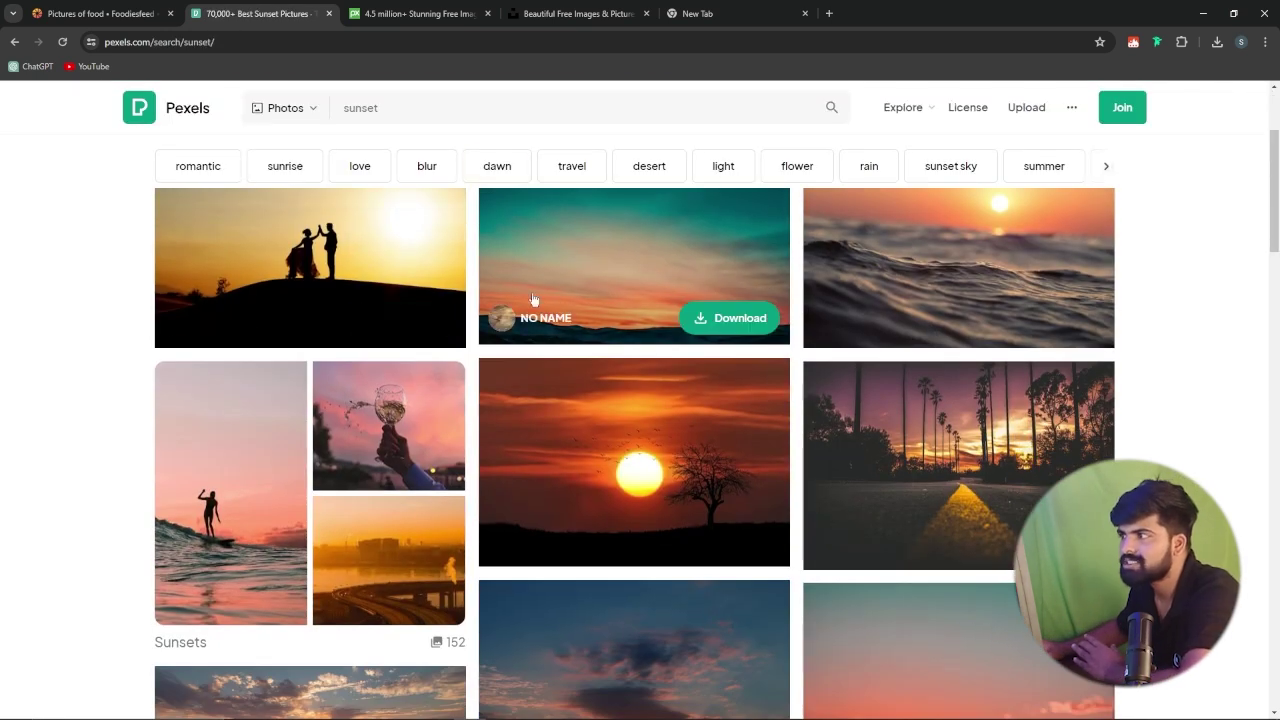
scroll(412, 279, up, 2)
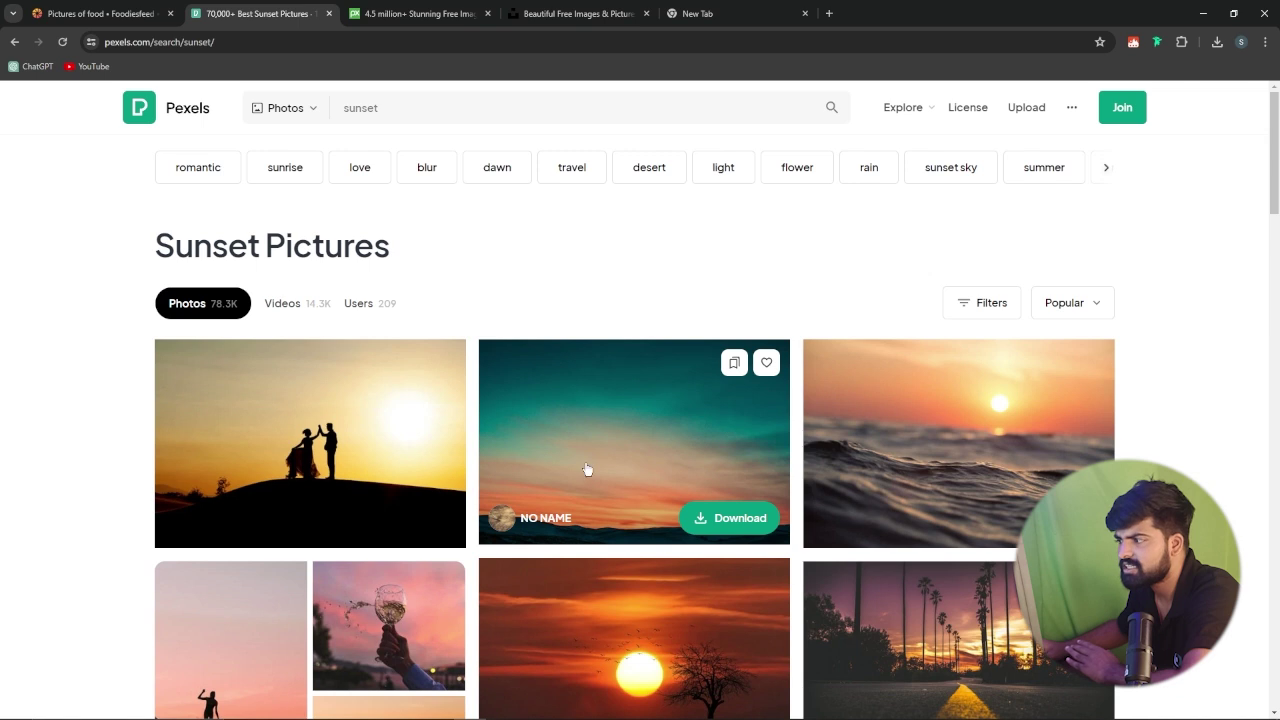
scroll(670, 440, down, 3)
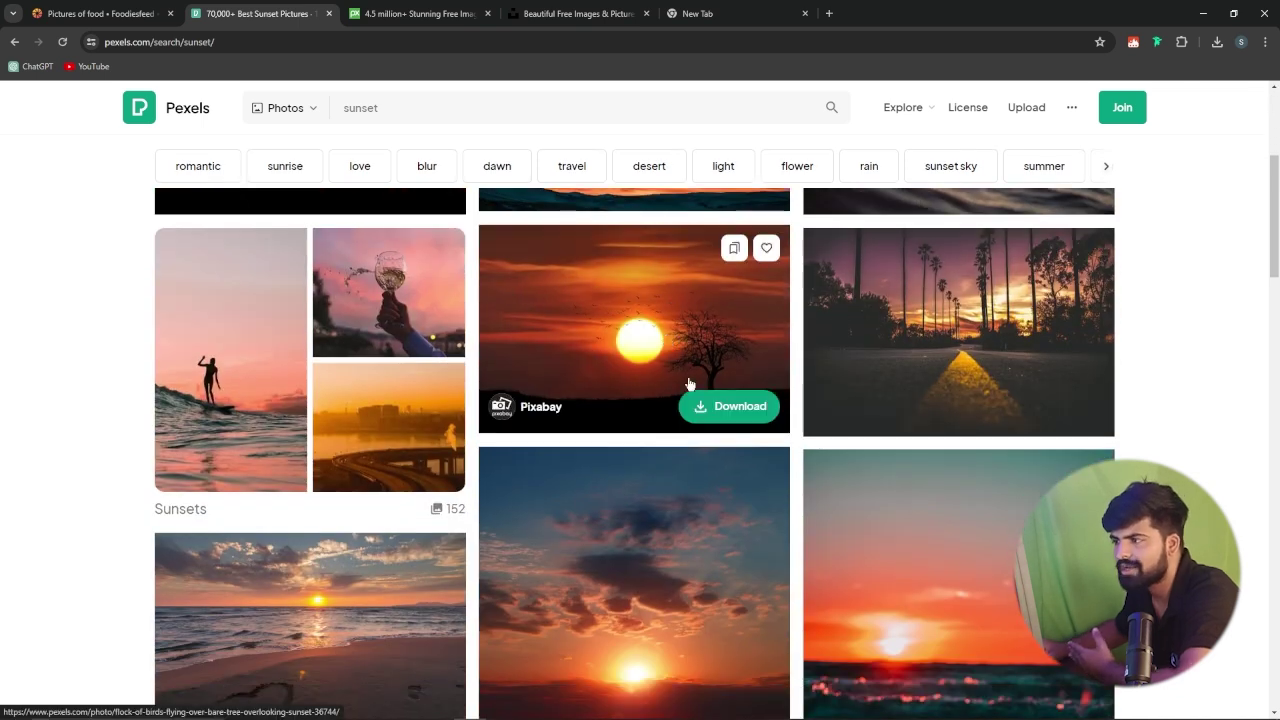
scroll(565, 342, up, 3)
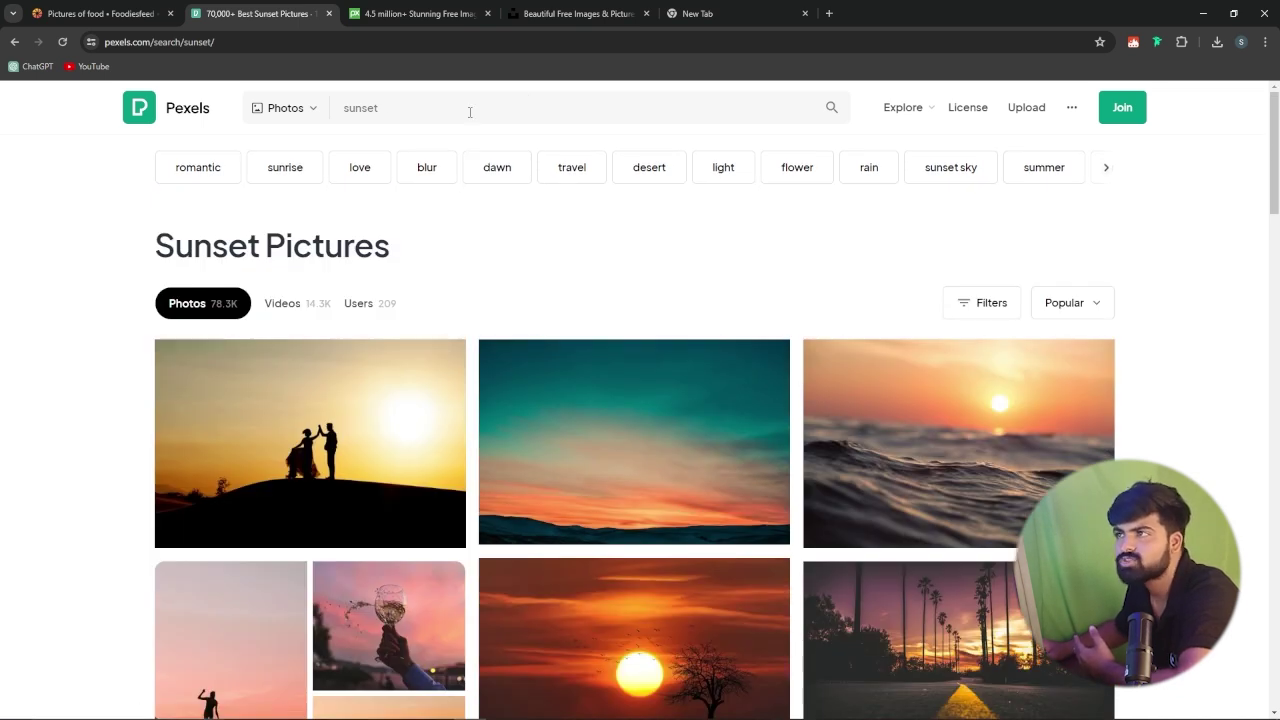
Switch to Pixabay and browse the featured images on its home page.
click(410, 13)
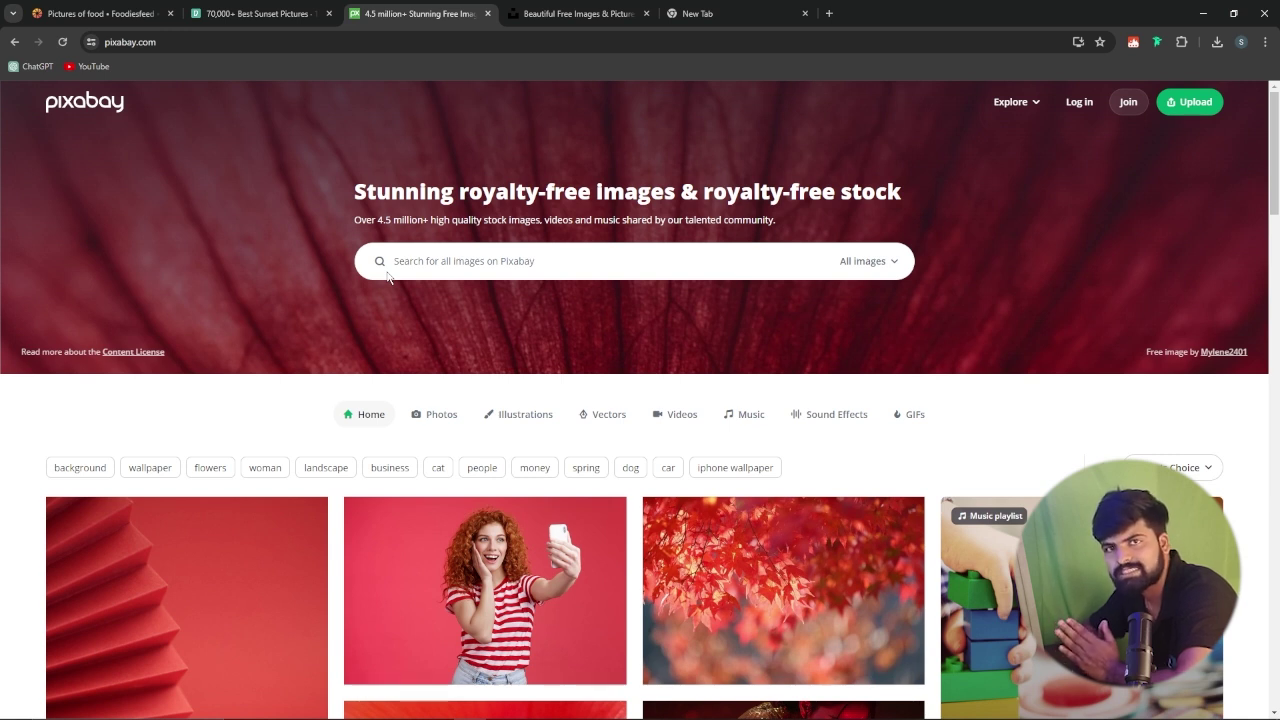
click(508, 263)
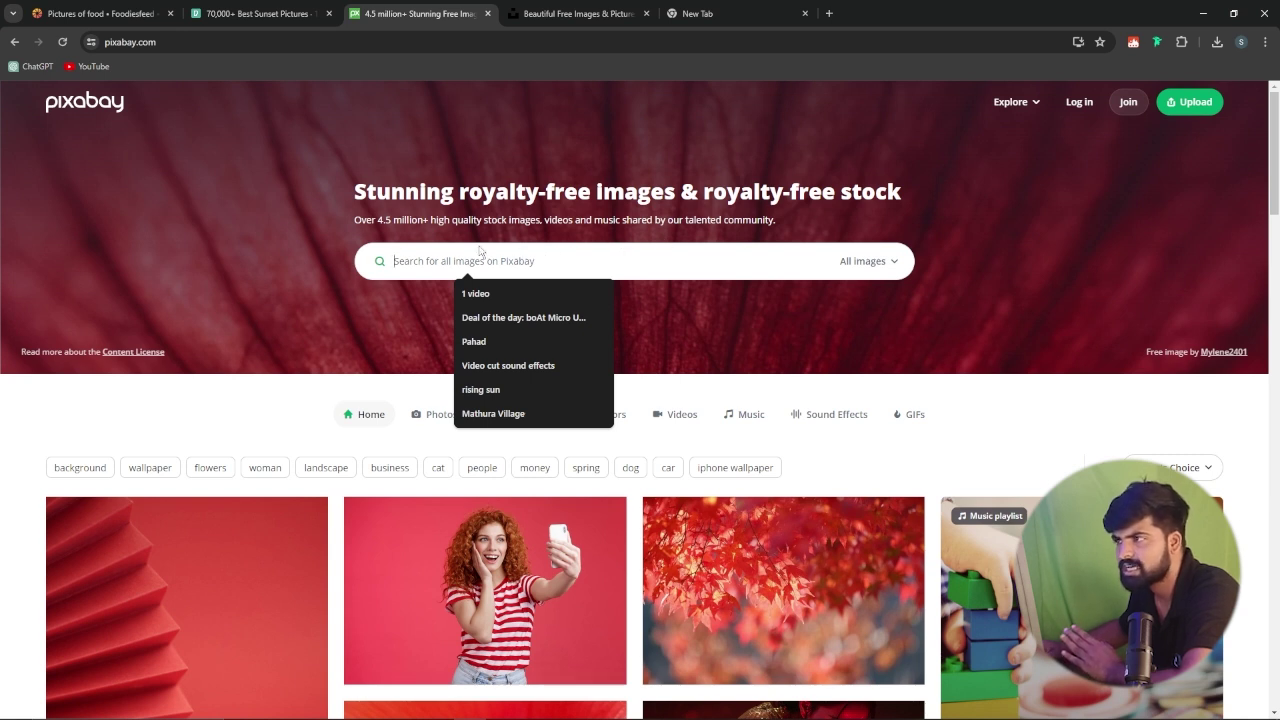
scroll(565, 252, down, 5)
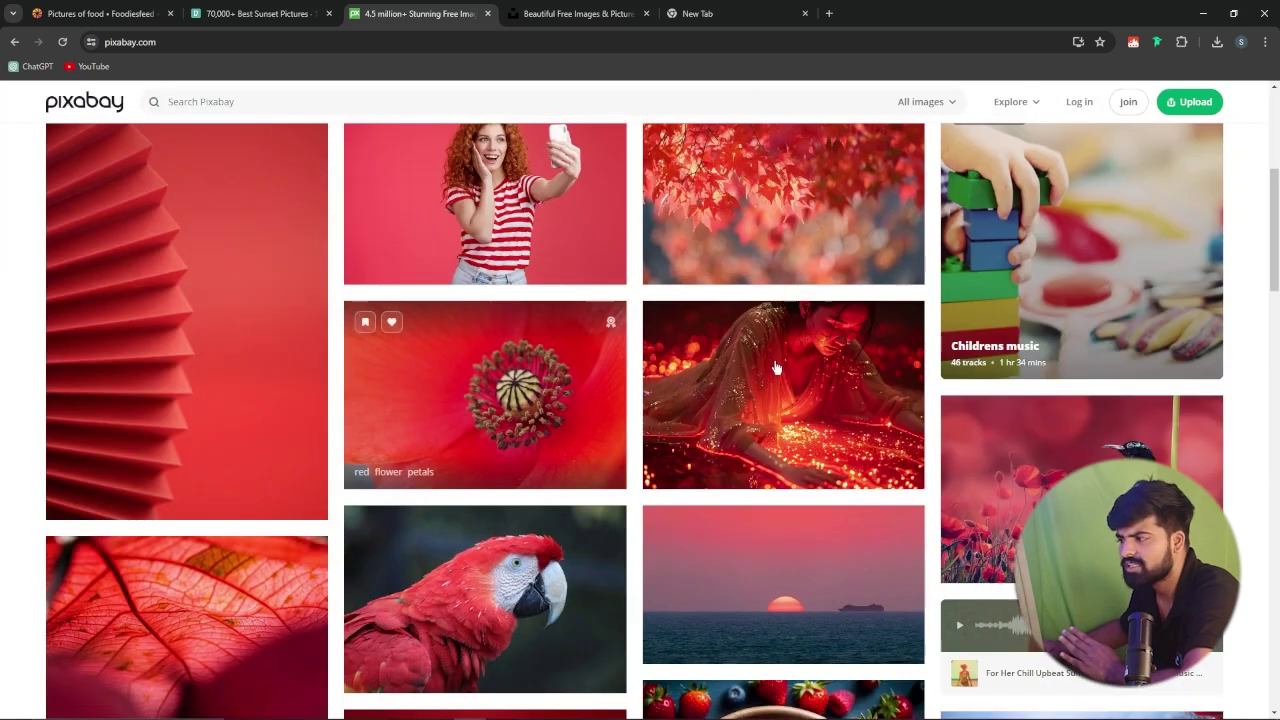
scroll(777, 371, down, 5)
scroll(548, 446, up, 5)
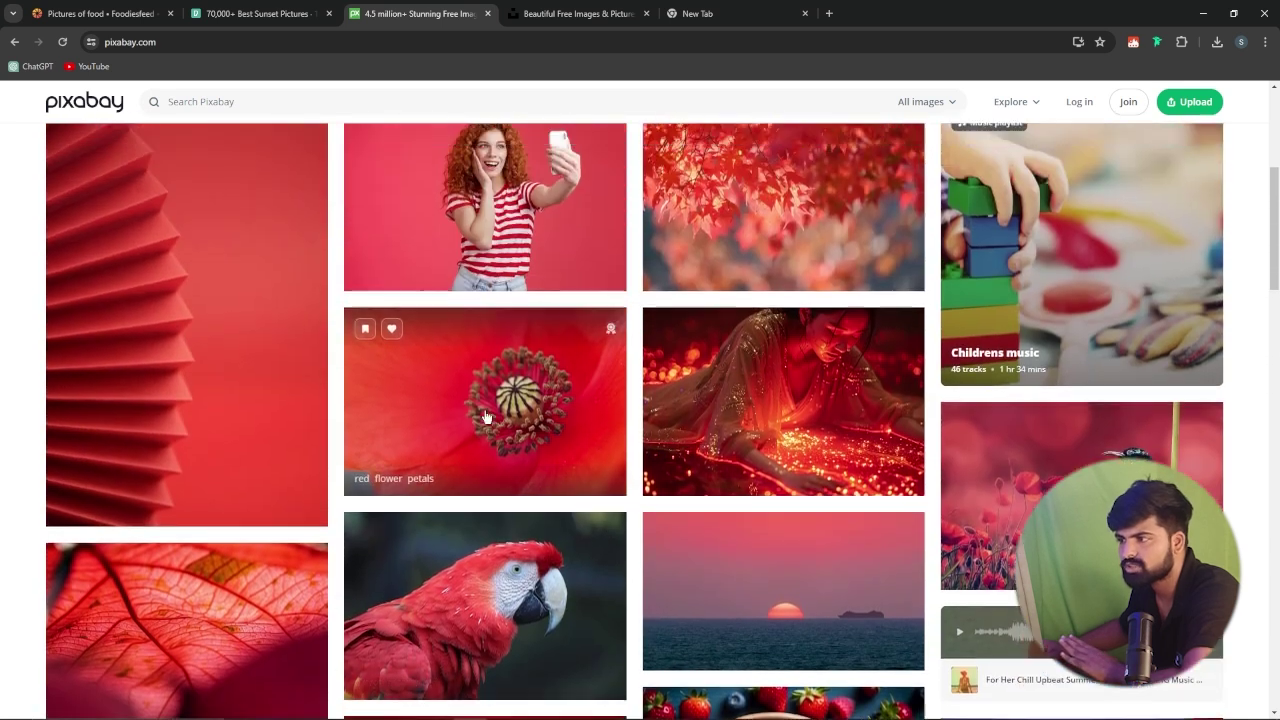
scroll(545, 370, up, 2)
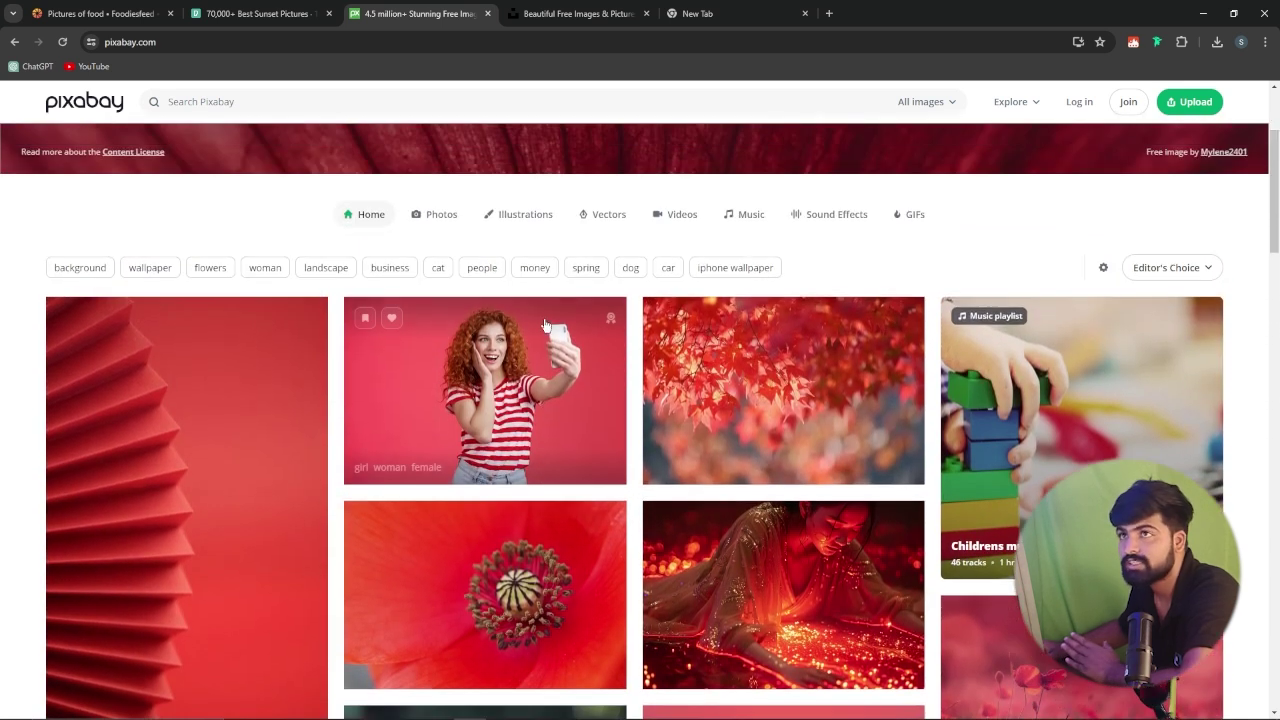
Switch to Foodiesfeed, search for "pizza" and browse the free food photos.
click(74, 14)
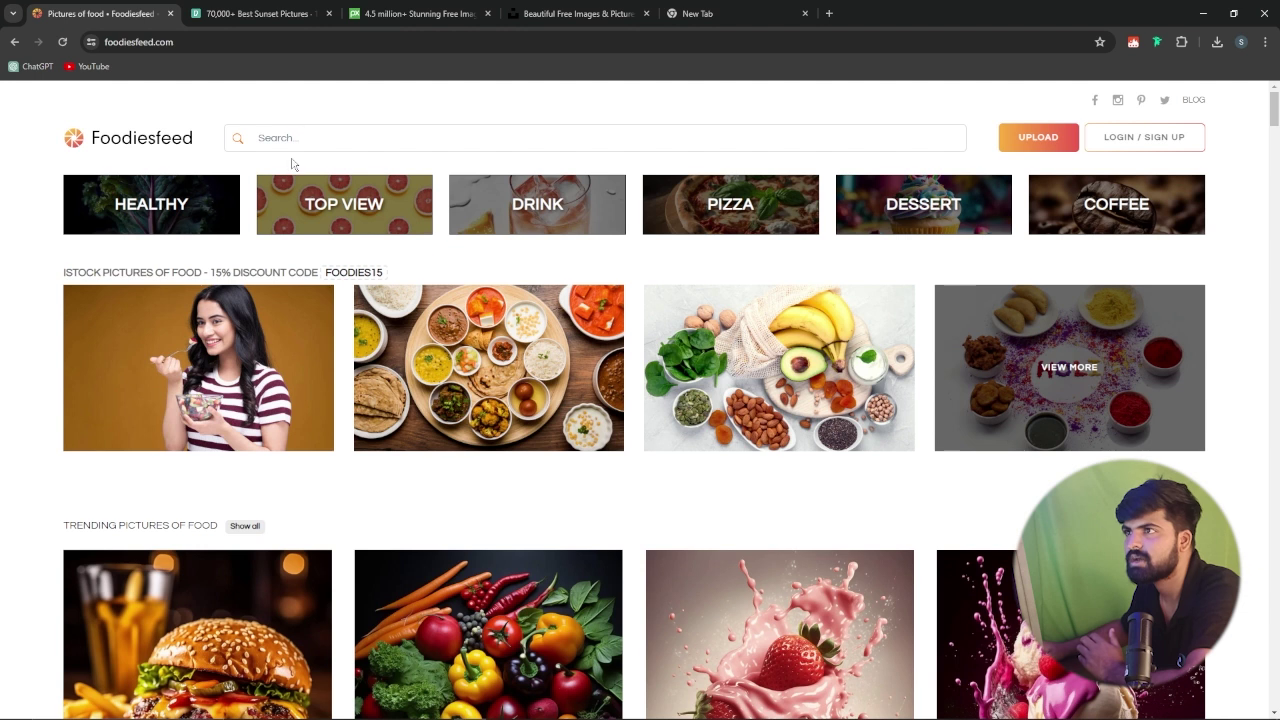
text(pi)
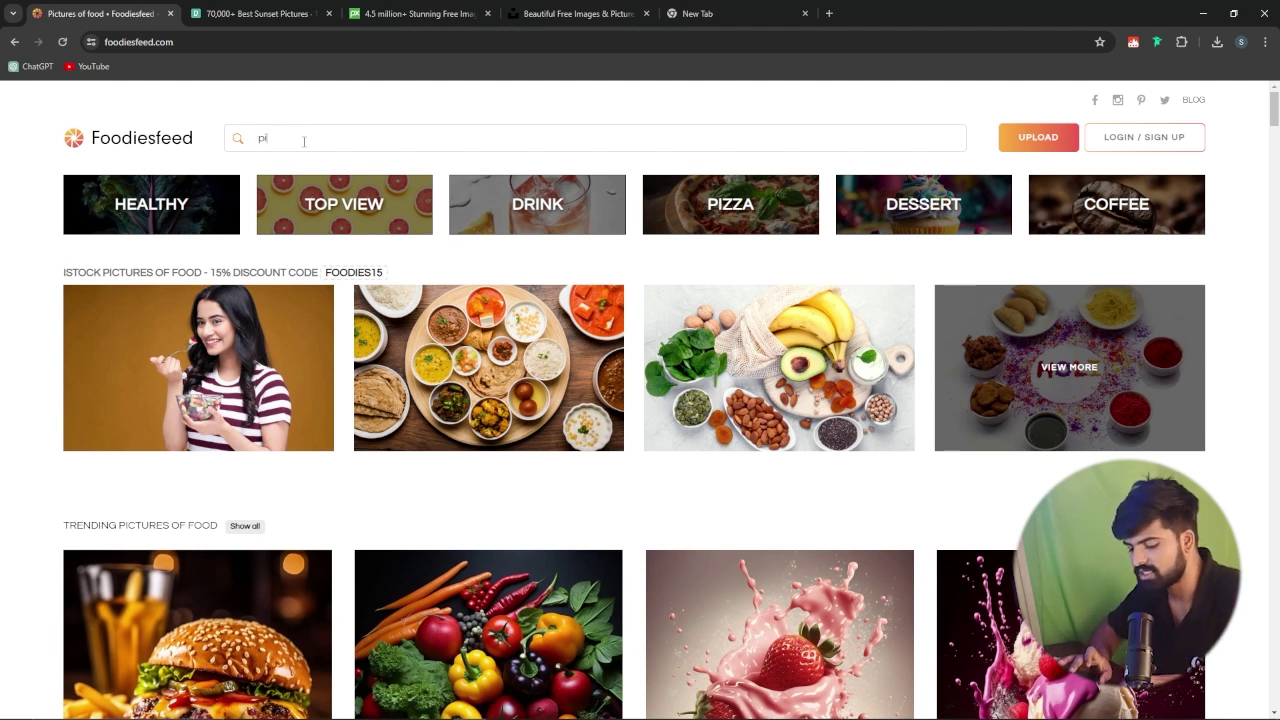
text(zza)
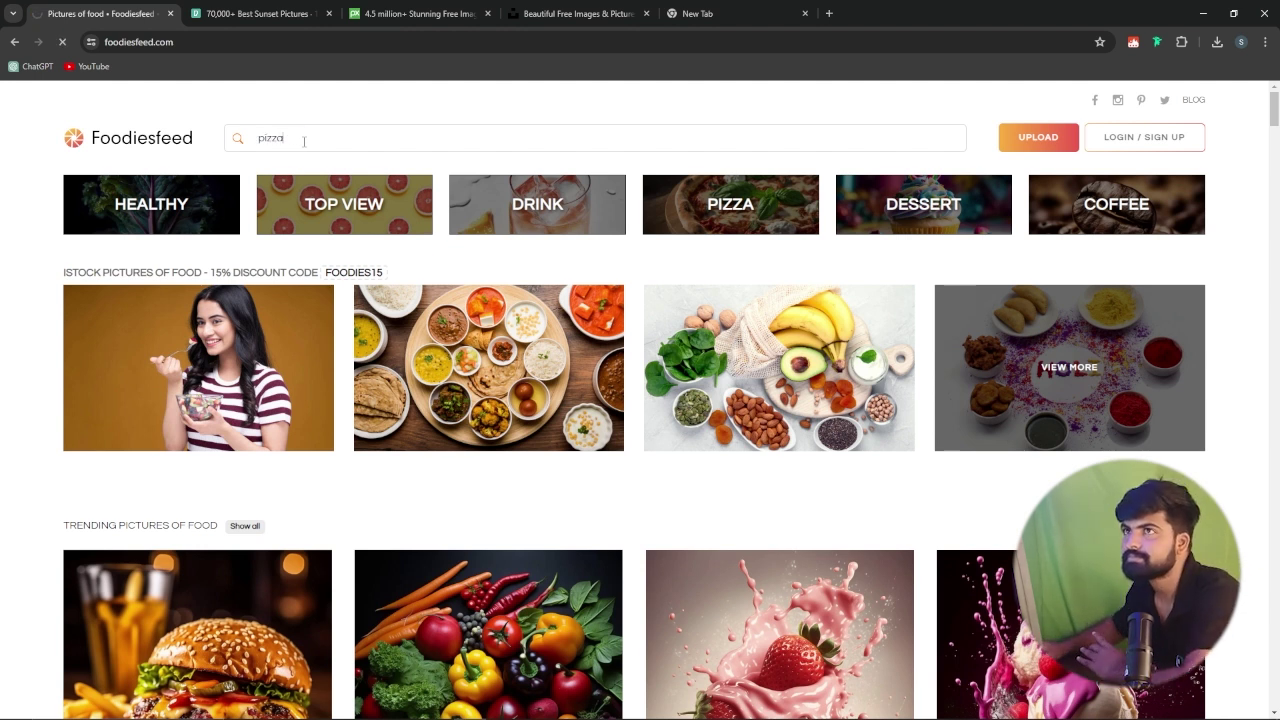
key(Return)
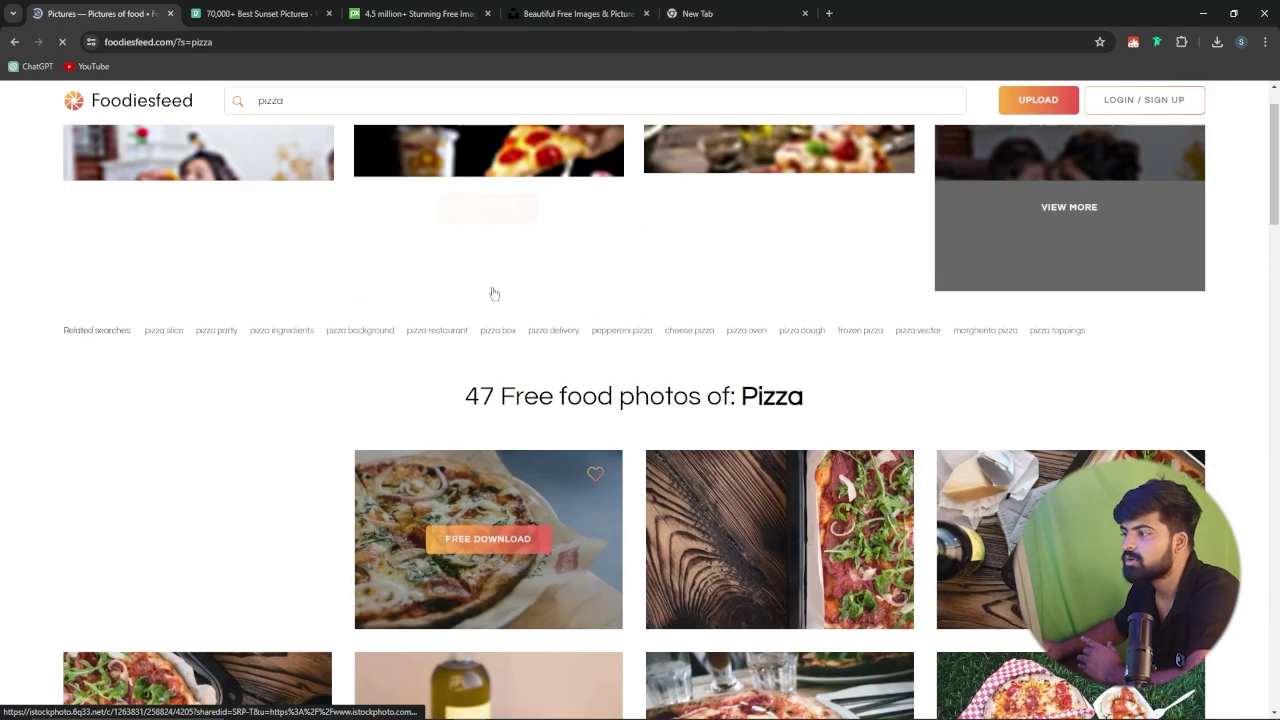
scroll(700, 285, down, 6)
scroll(828, 278, down, 10)
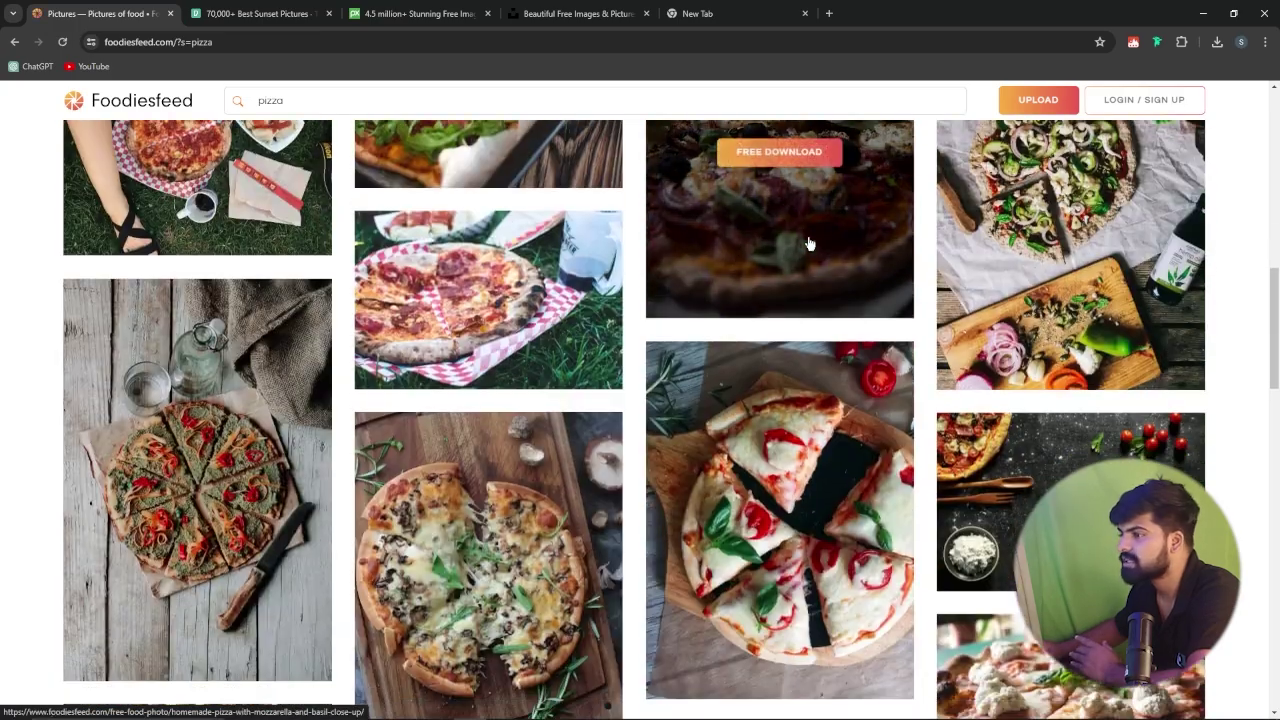
scroll(395, 293, up, 5)
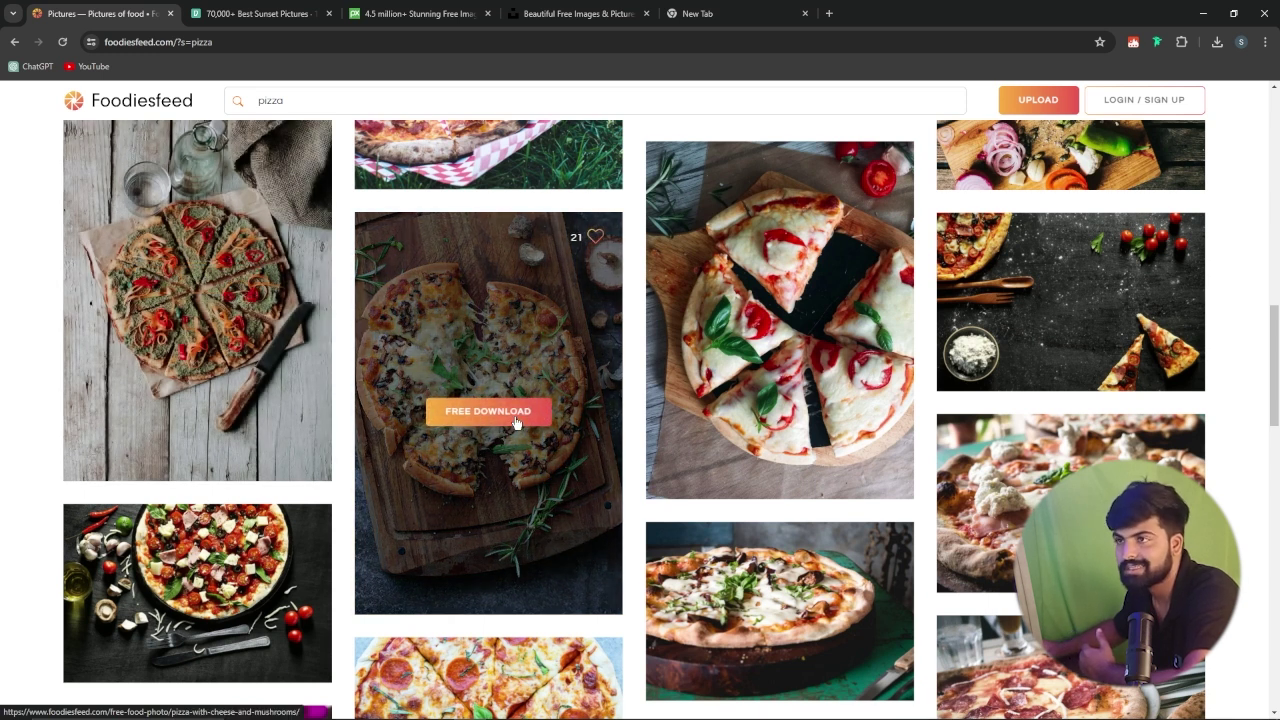
Revisit the Pexels sunset results, open Pixabay's photo of the red-haired woman taking a selfie, and switch to Unsplash.
click(300, 13)
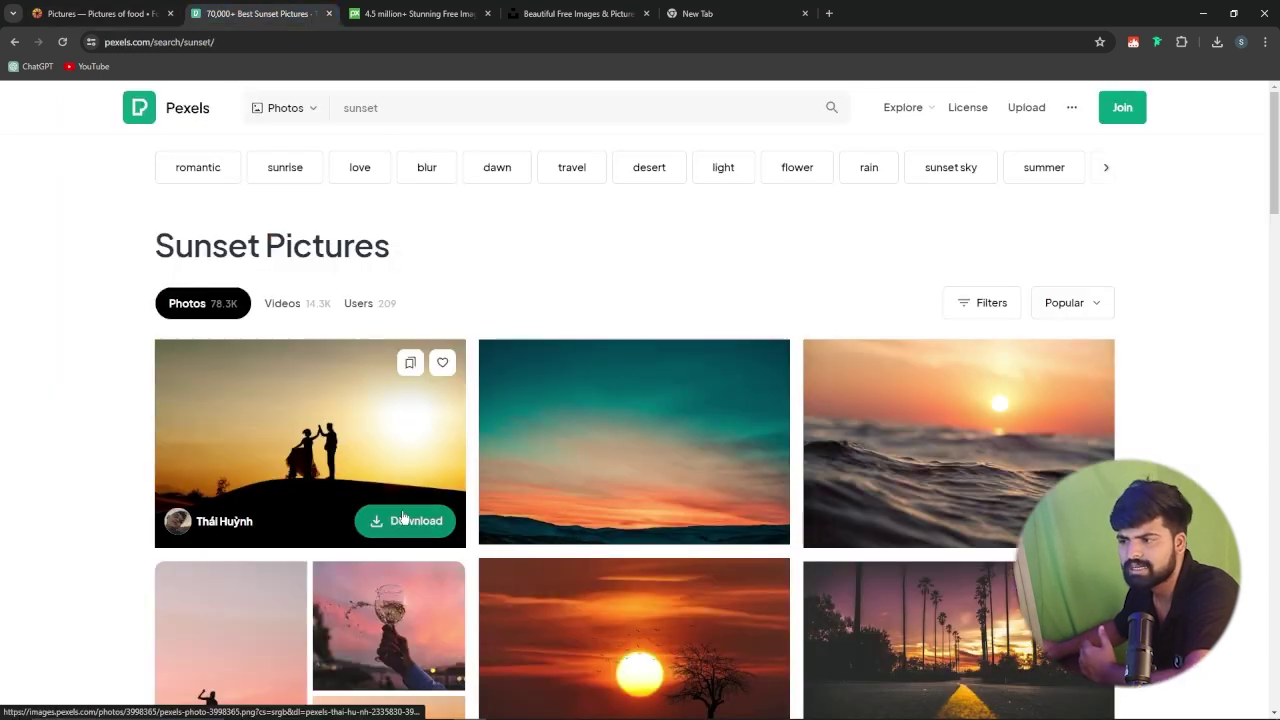
click(415, 13)
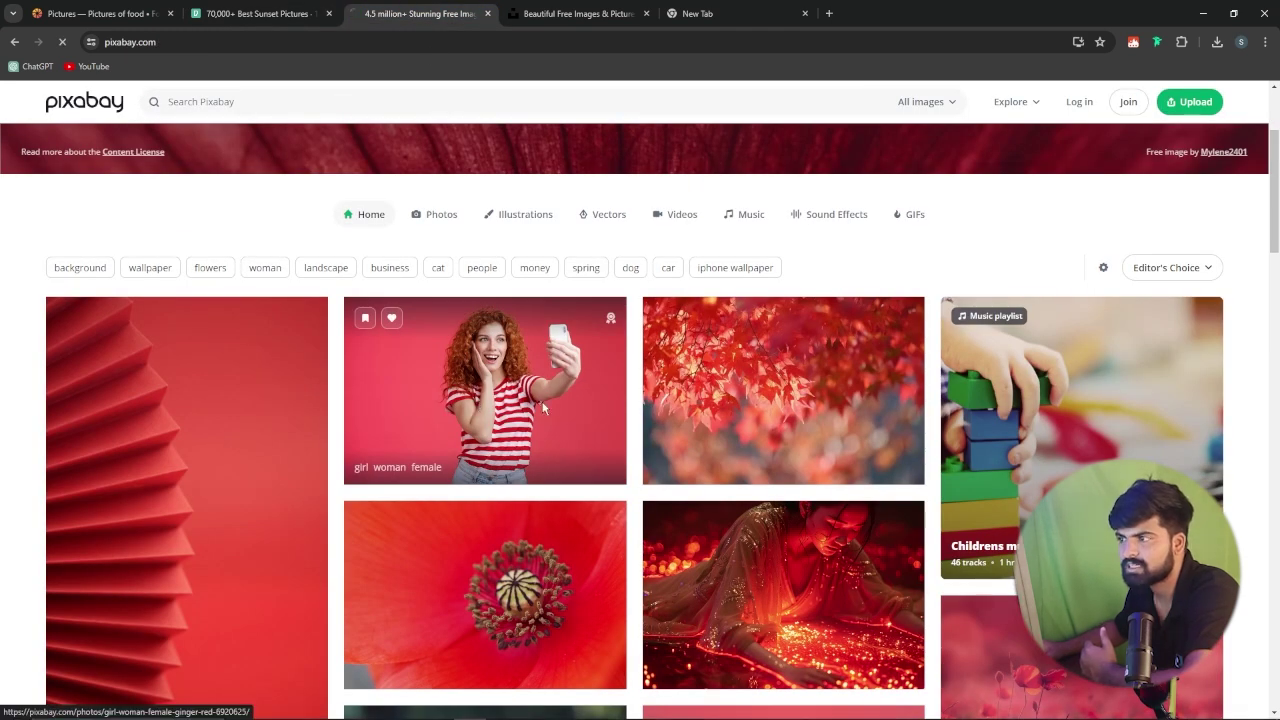
click(476, 407)
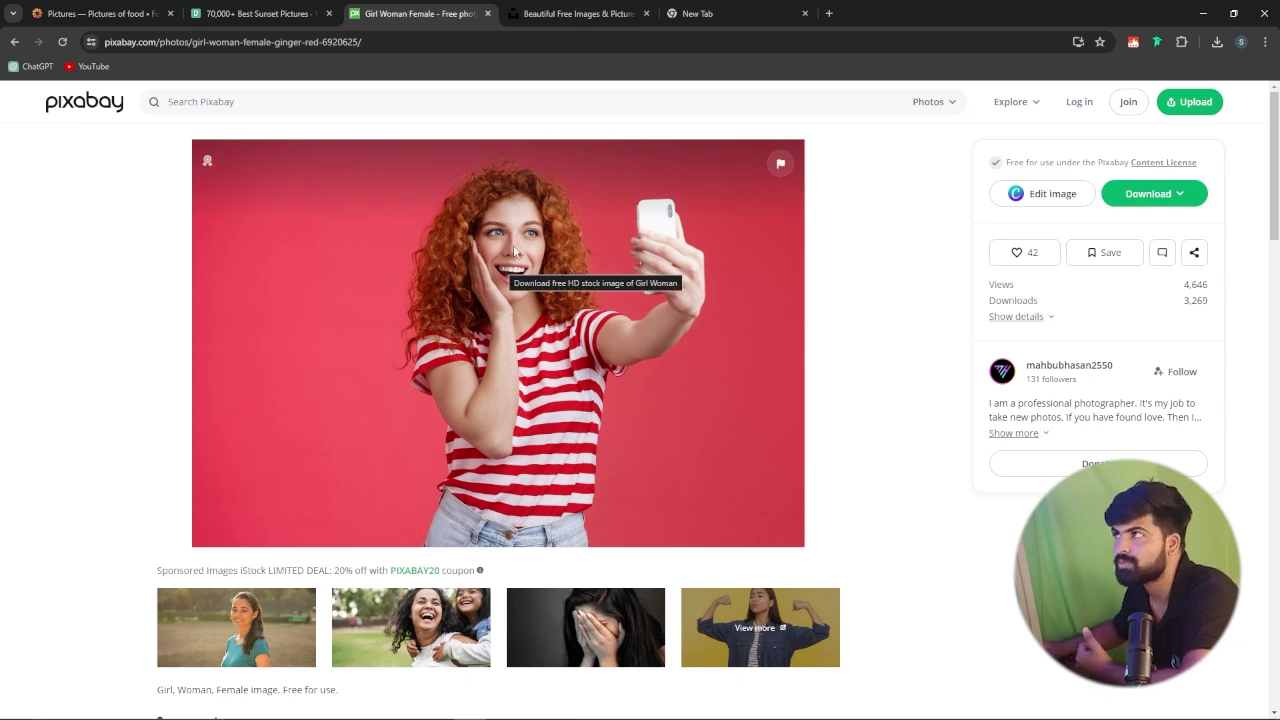
click(578, 13)
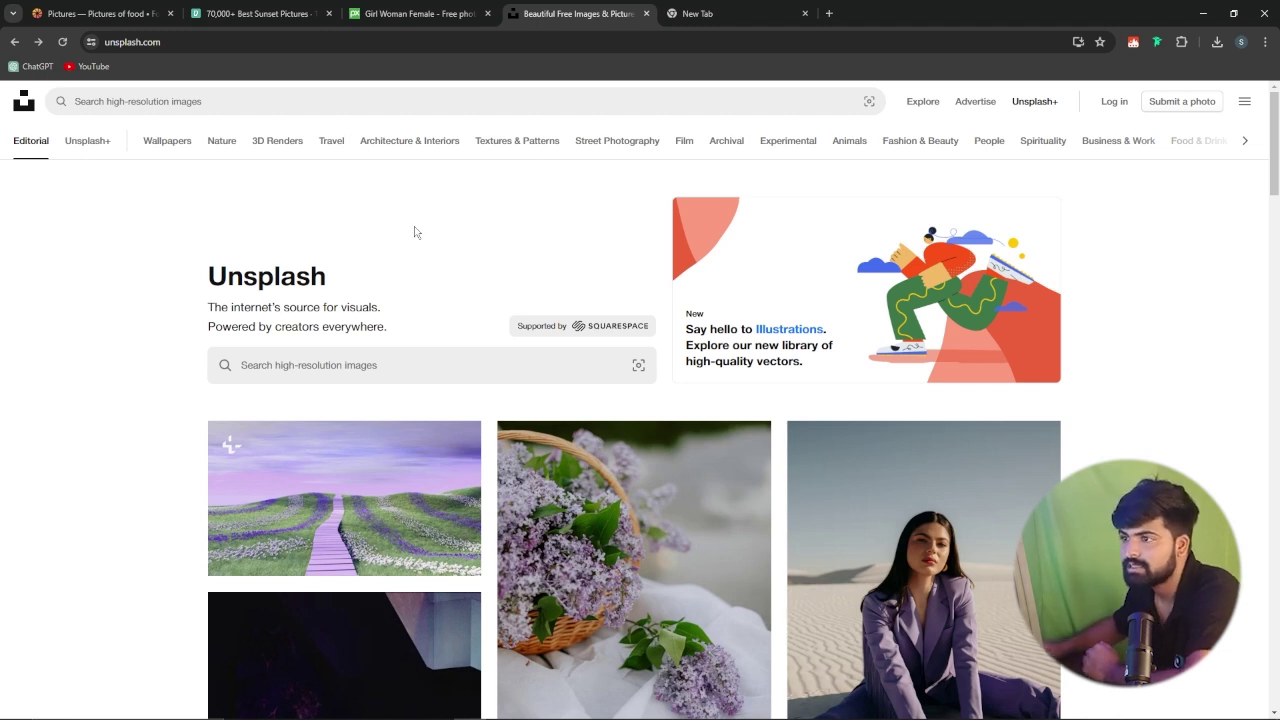
Open Unsplash's trending Wallpapers topic and browse its photos.
scroll(326, 373, down, 1)
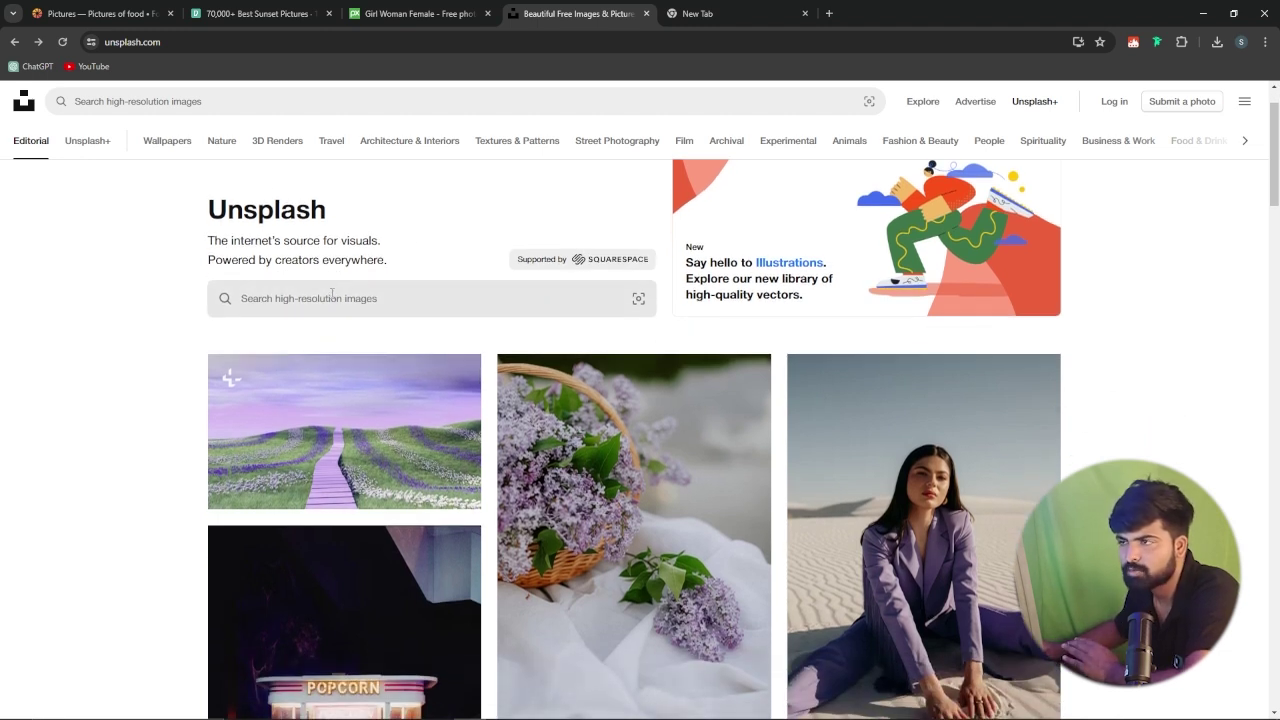
click(332, 293)
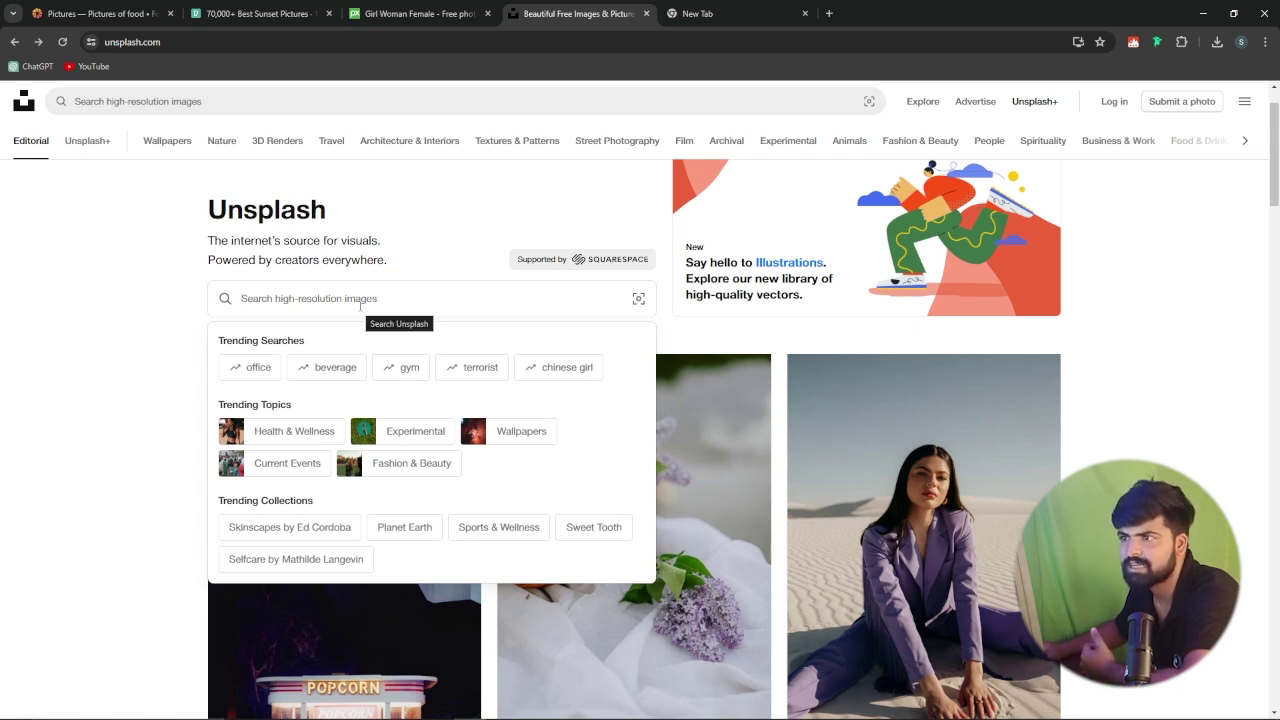
click(497, 438)
scroll(463, 329, down, 10)
scroll(463, 329, down, 15)
scroll(463, 327, up, 2)
scroll(375, 248, up, 1)
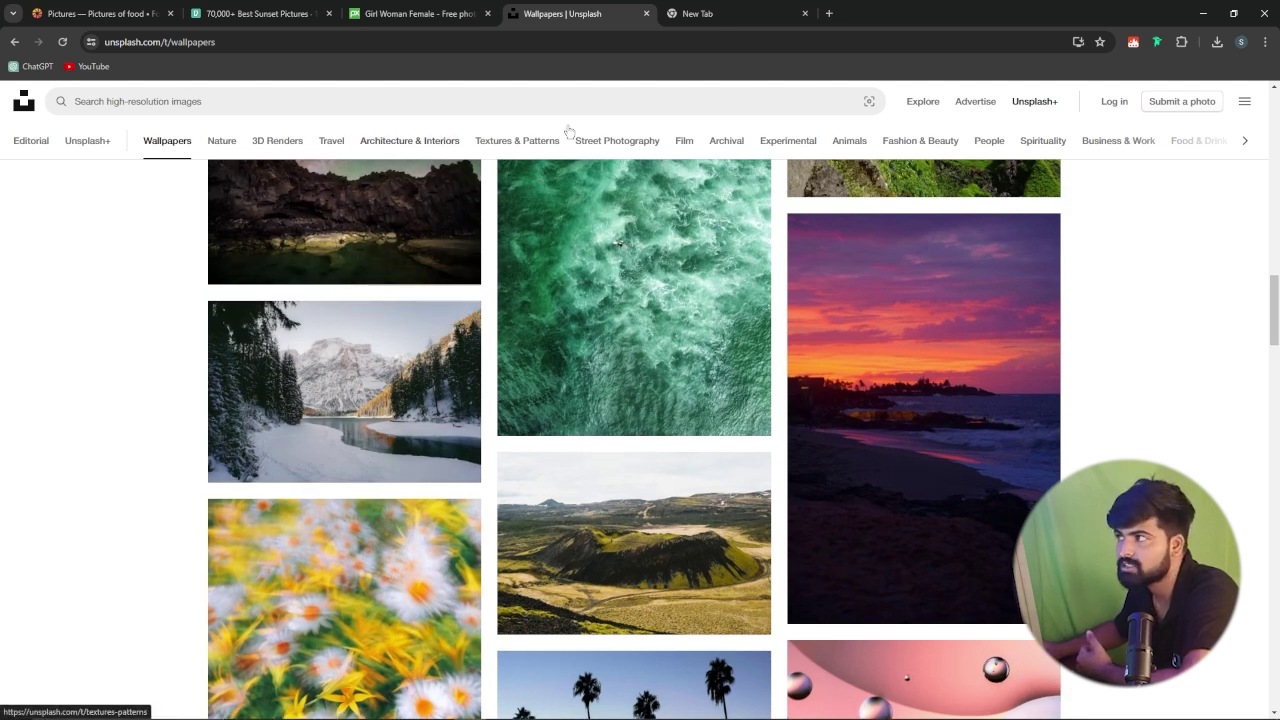
Browse Unsplash's Nature topic and the photos in its Travel topic.
click(221, 141)
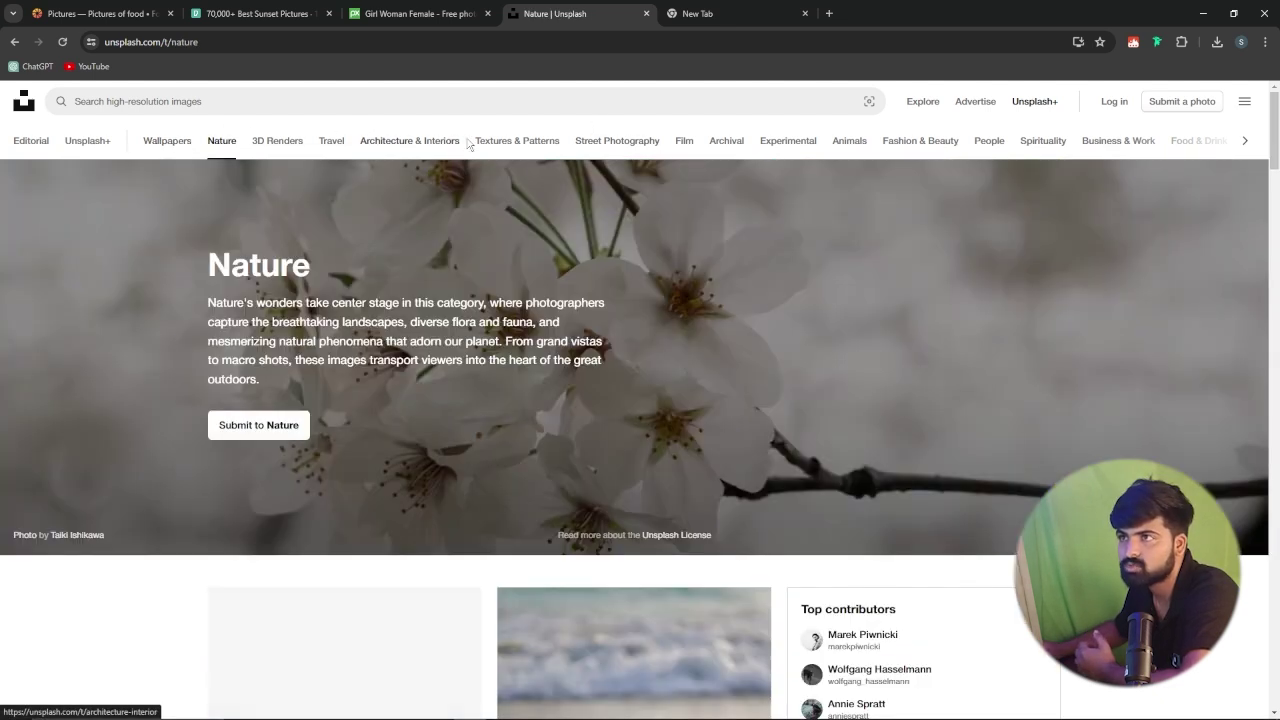
scroll(294, 113, down, 3)
click(349, 141)
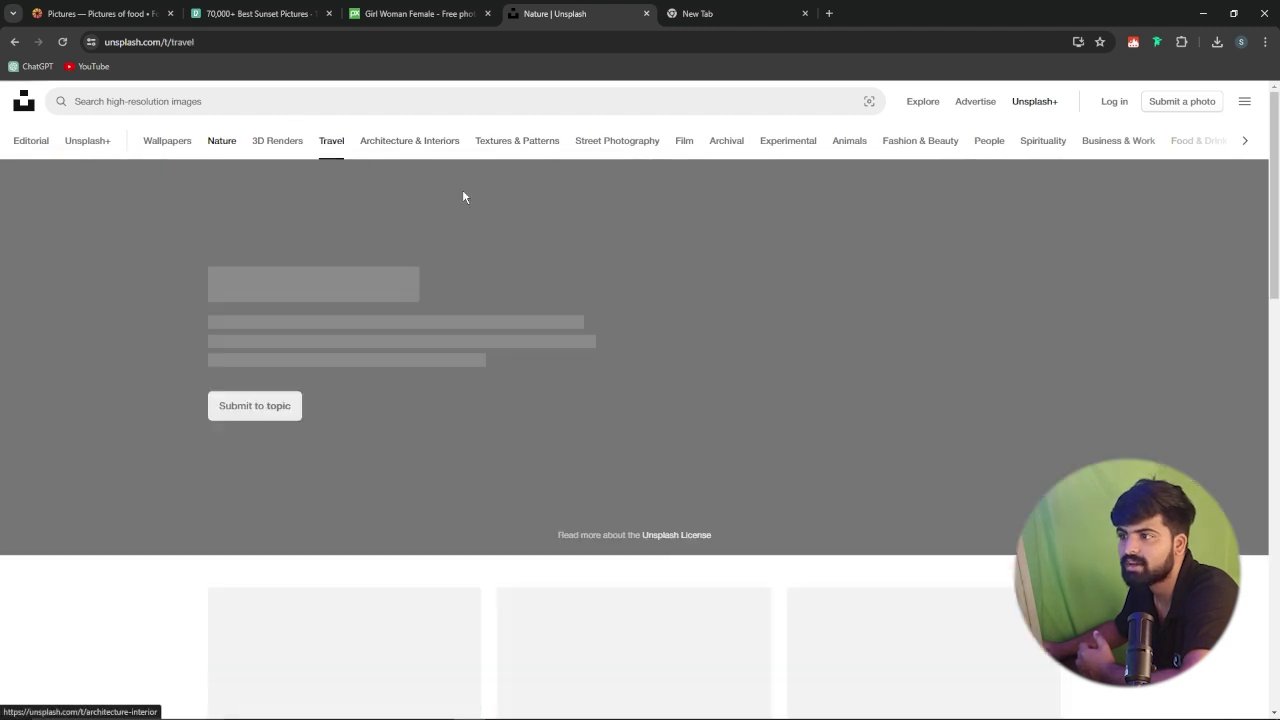
scroll(316, 294, down, 6)
scroll(316, 294, down, 4)
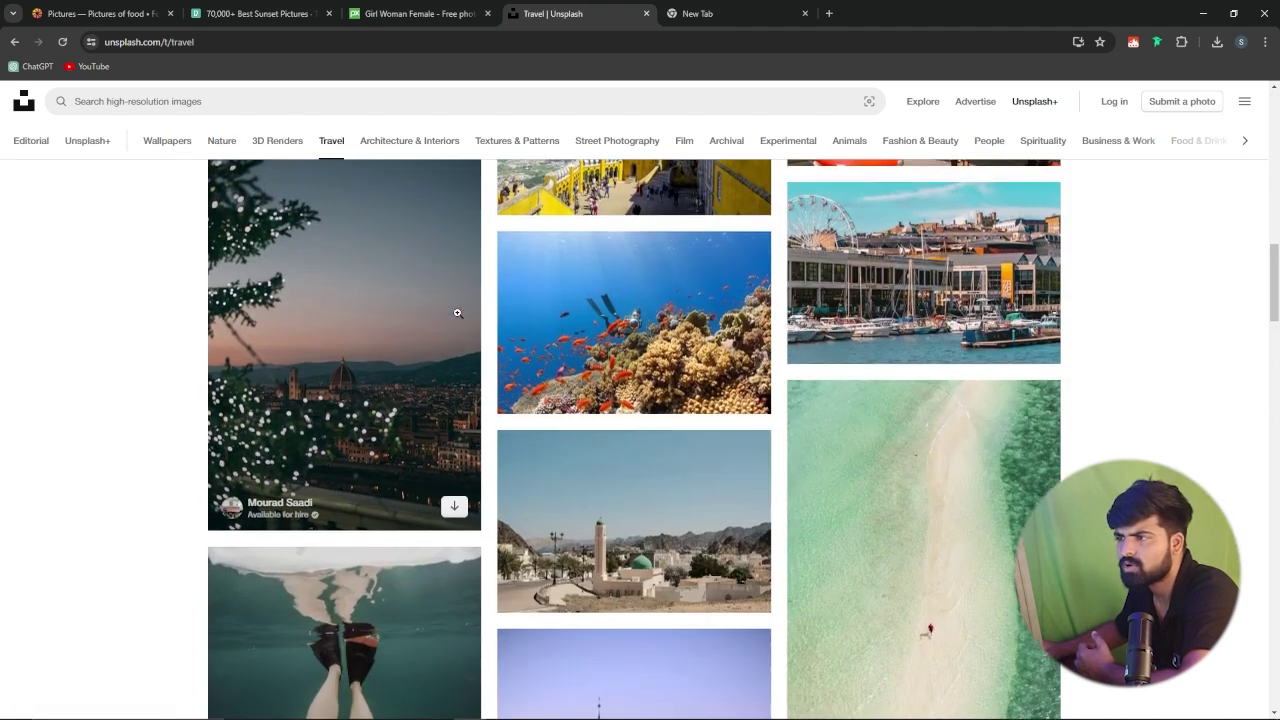
scroll(450, 300, up, 3)
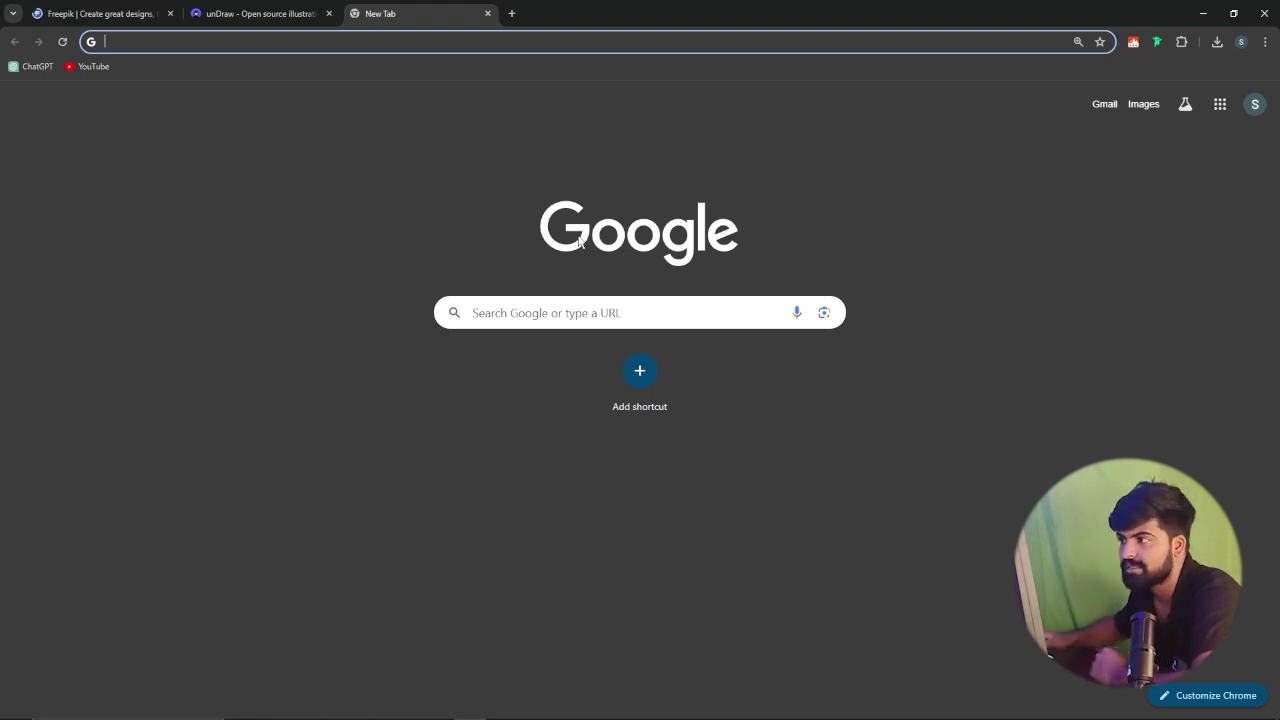
Switch to Freepik, search all assets for "book cover page" and browse the results.
click(110, 13)
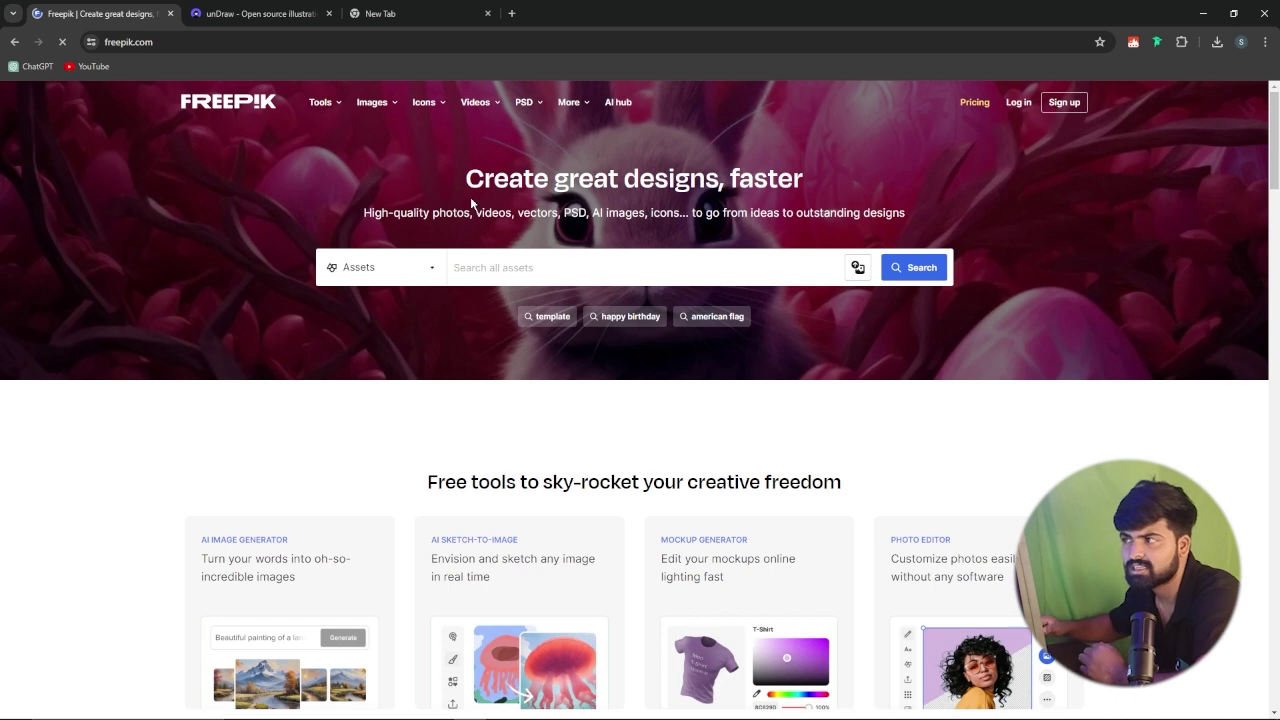
click(528, 270)
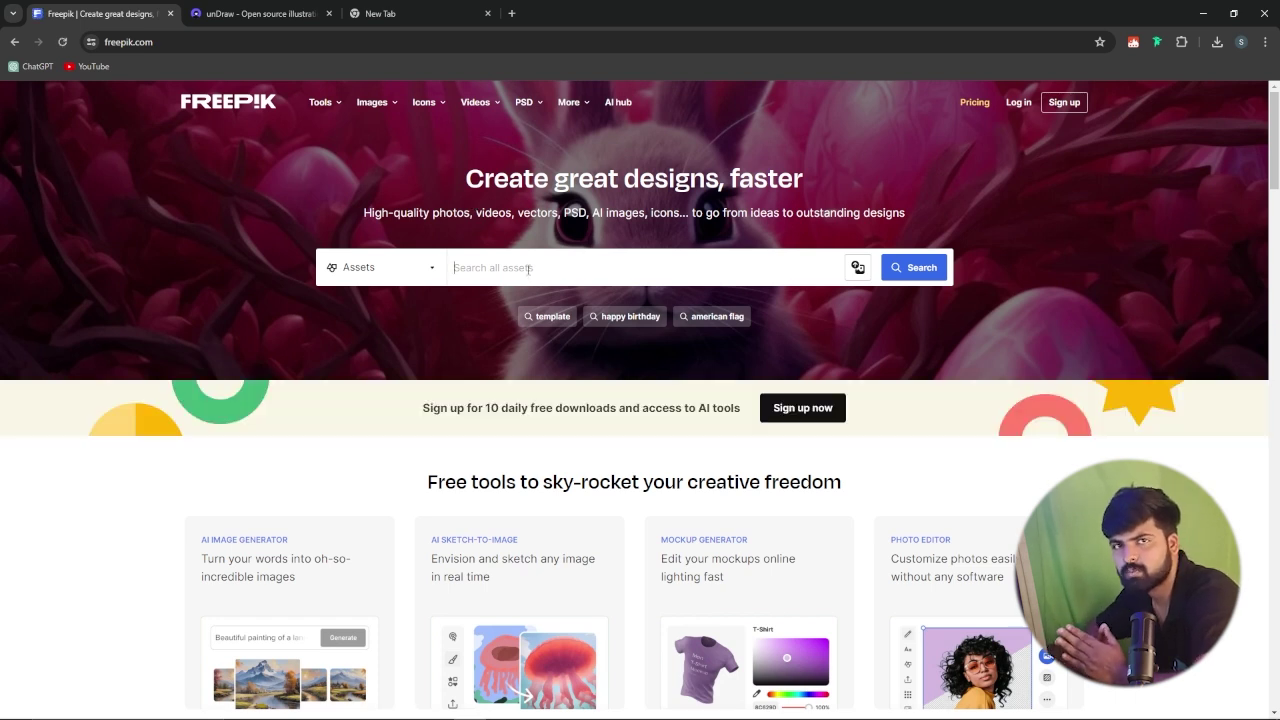
text(book co)
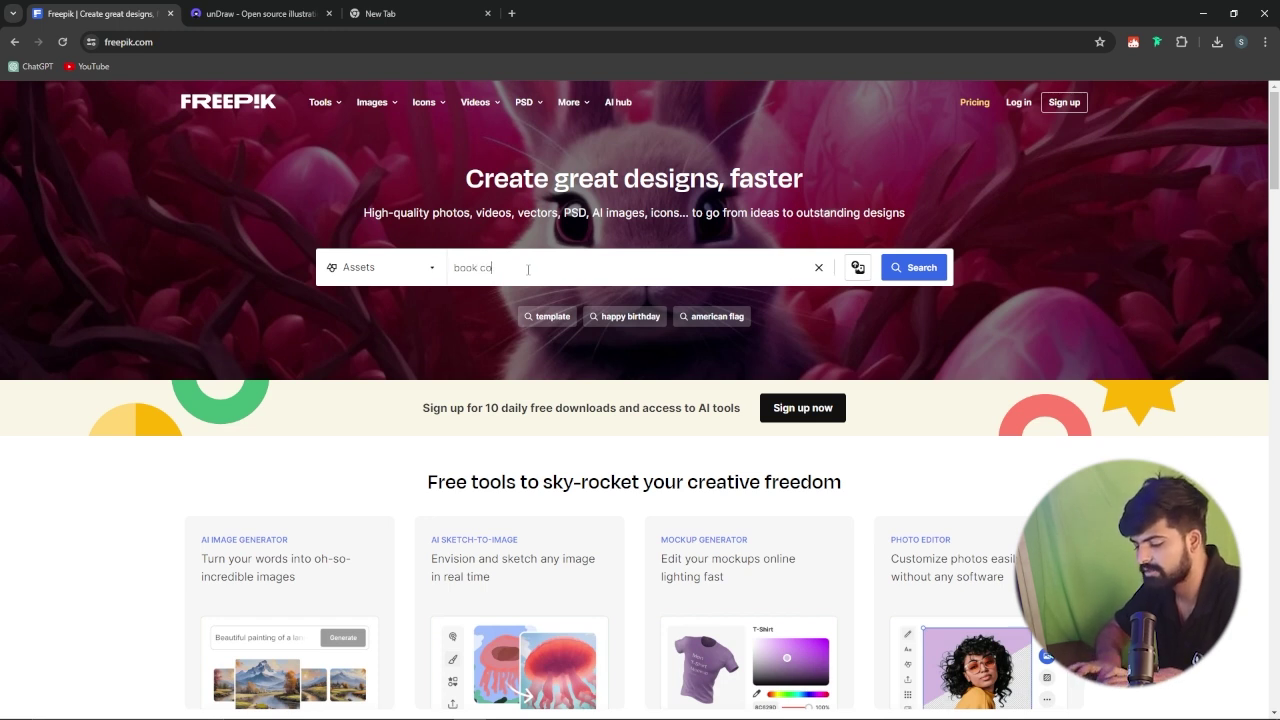
text(ver page)
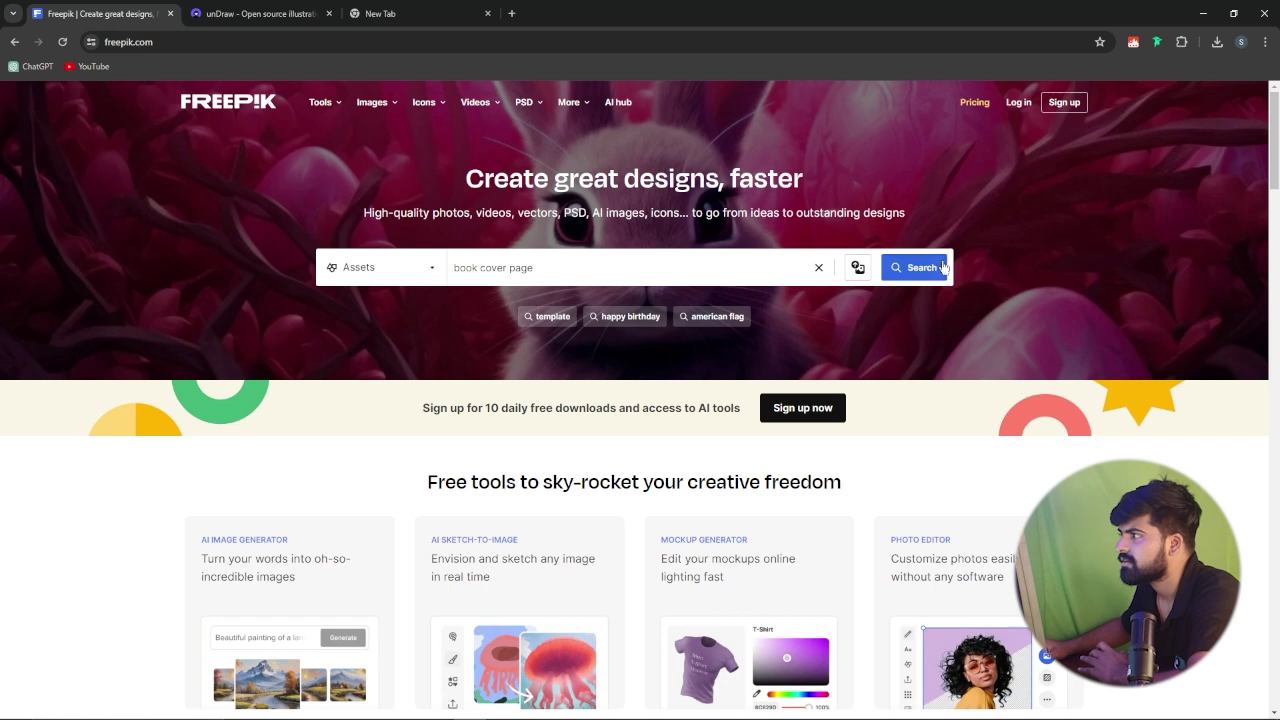
scroll(600, 340, down, 4)
scroll(722, 300, up, 4)
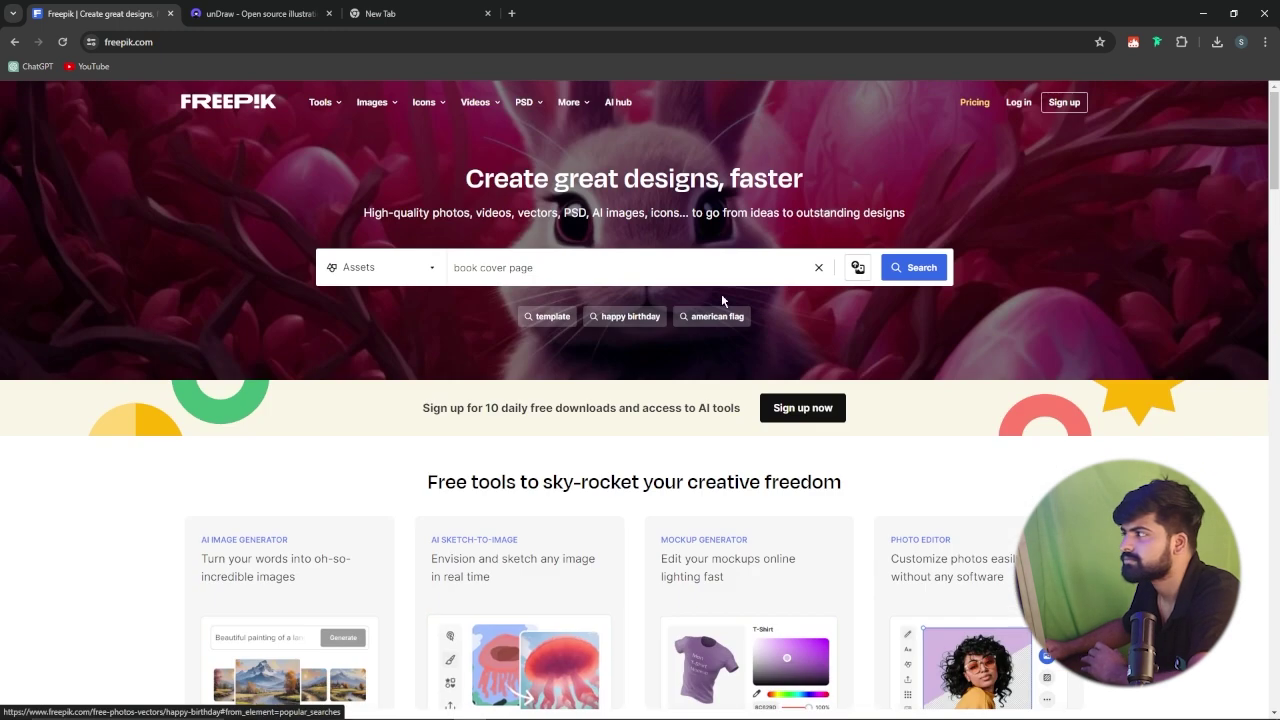
click(918, 267)
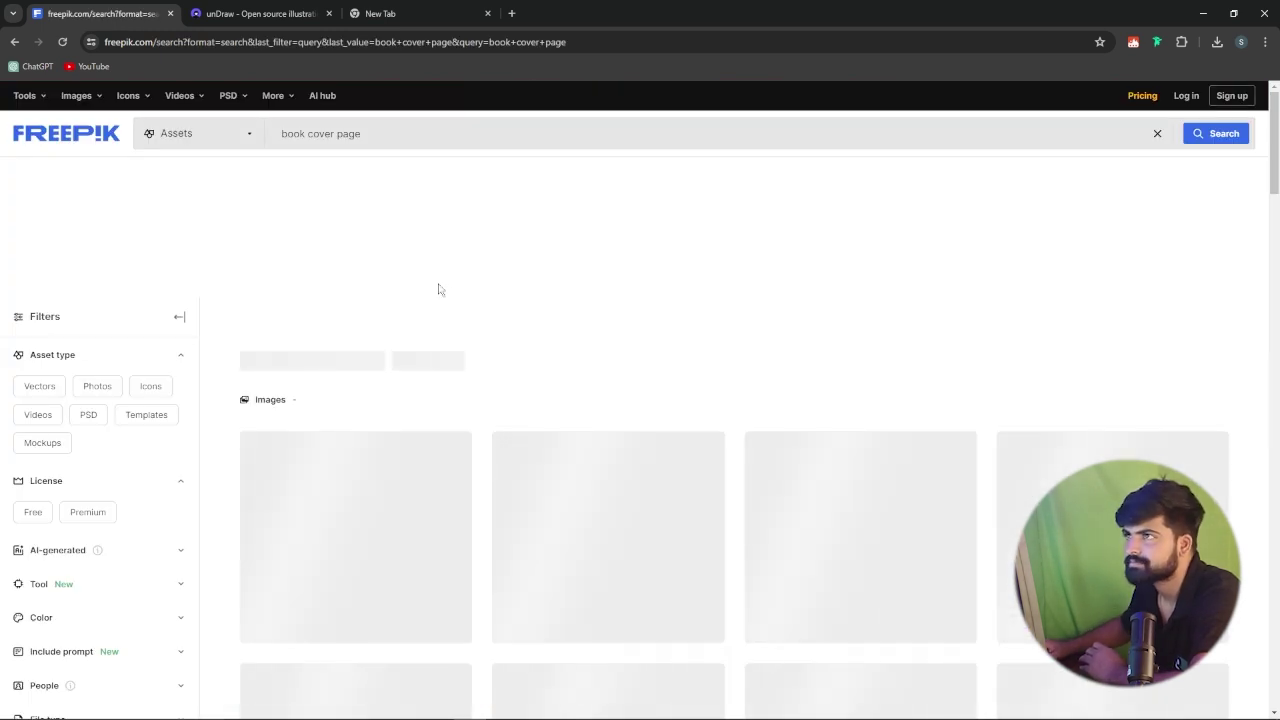
scroll(576, 452, down, 3)
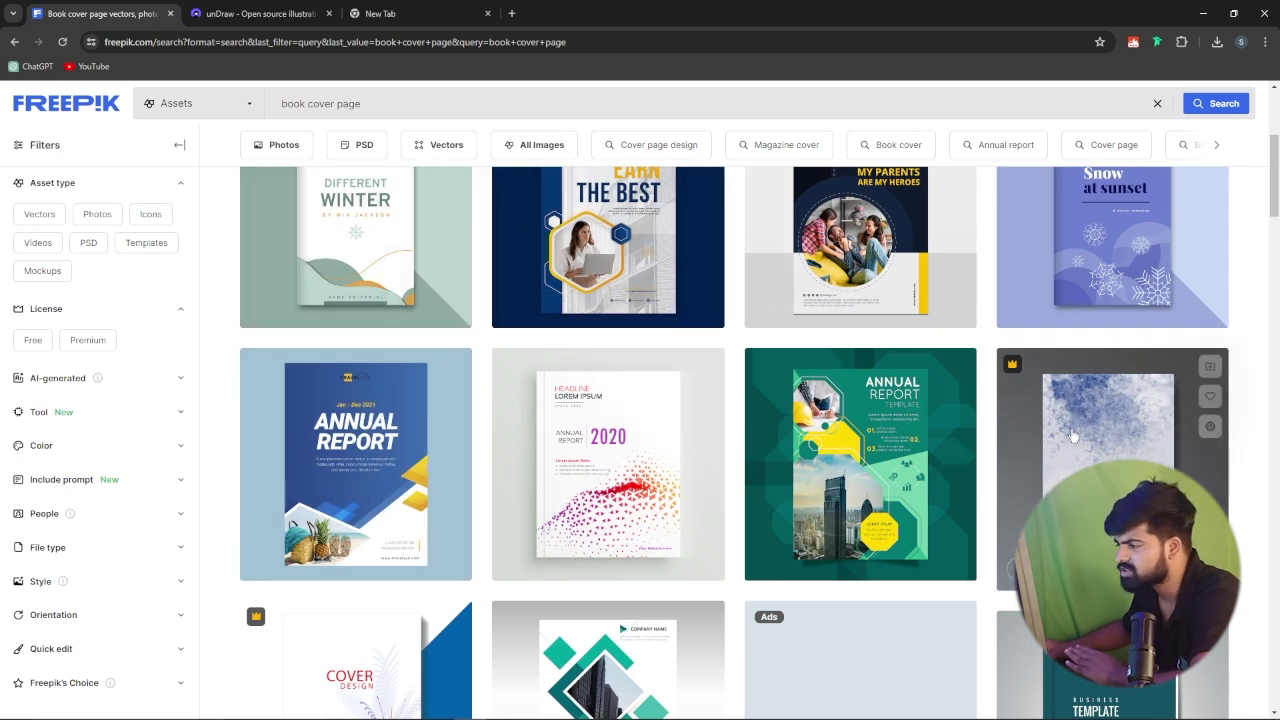
scroll(677, 357, down, 4)
scroll(420, 310, up, 3)
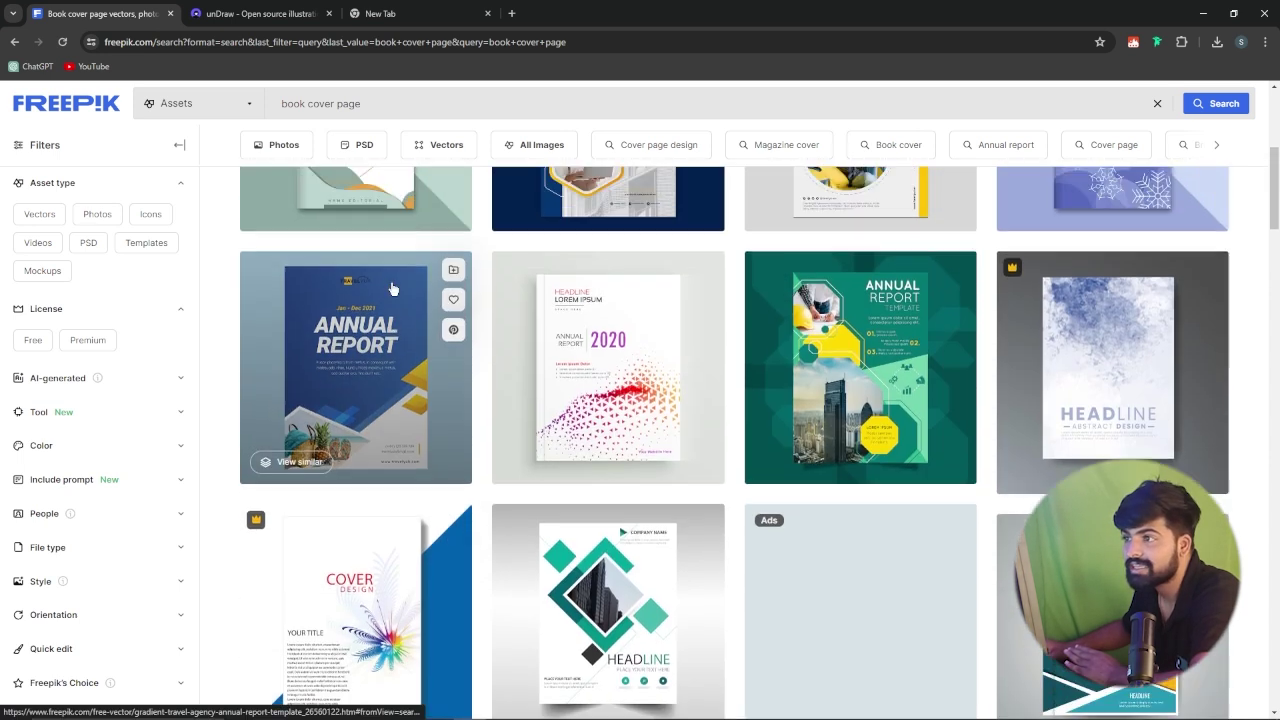
scroll(392, 289, up, 2)
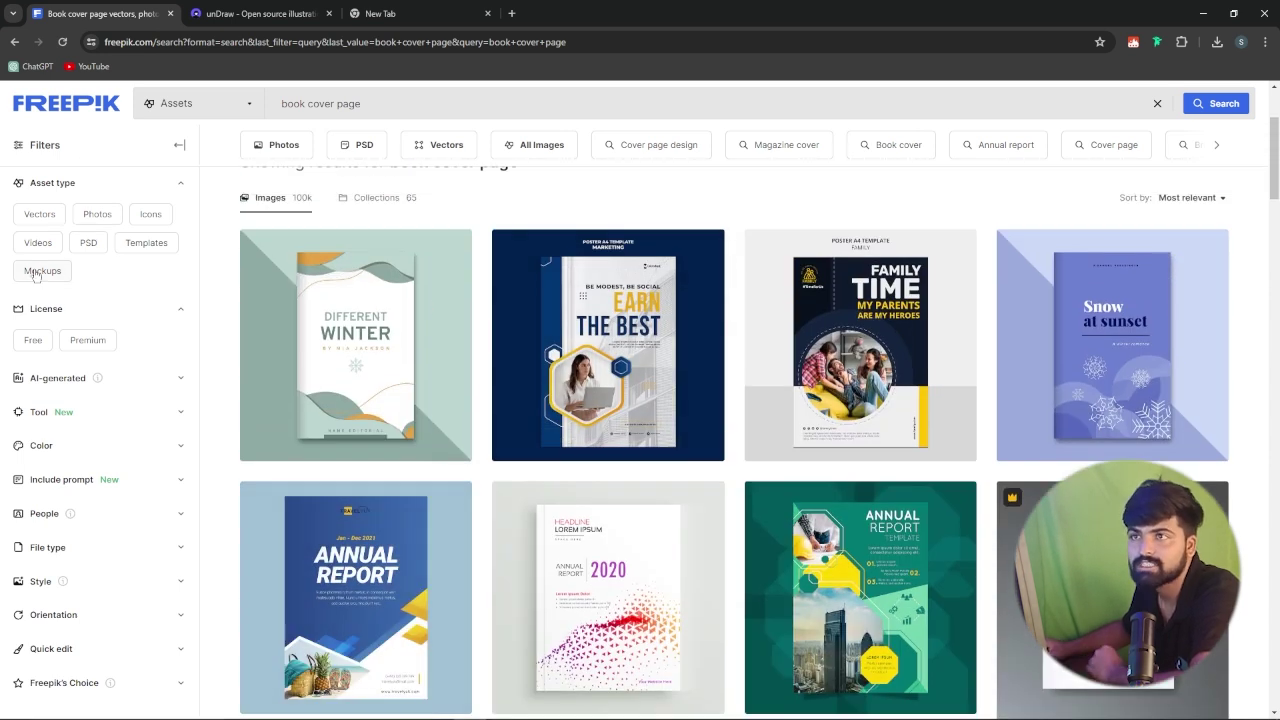
Filter the book cover page results to the Vectors asset type and look them over.
click(40, 214)
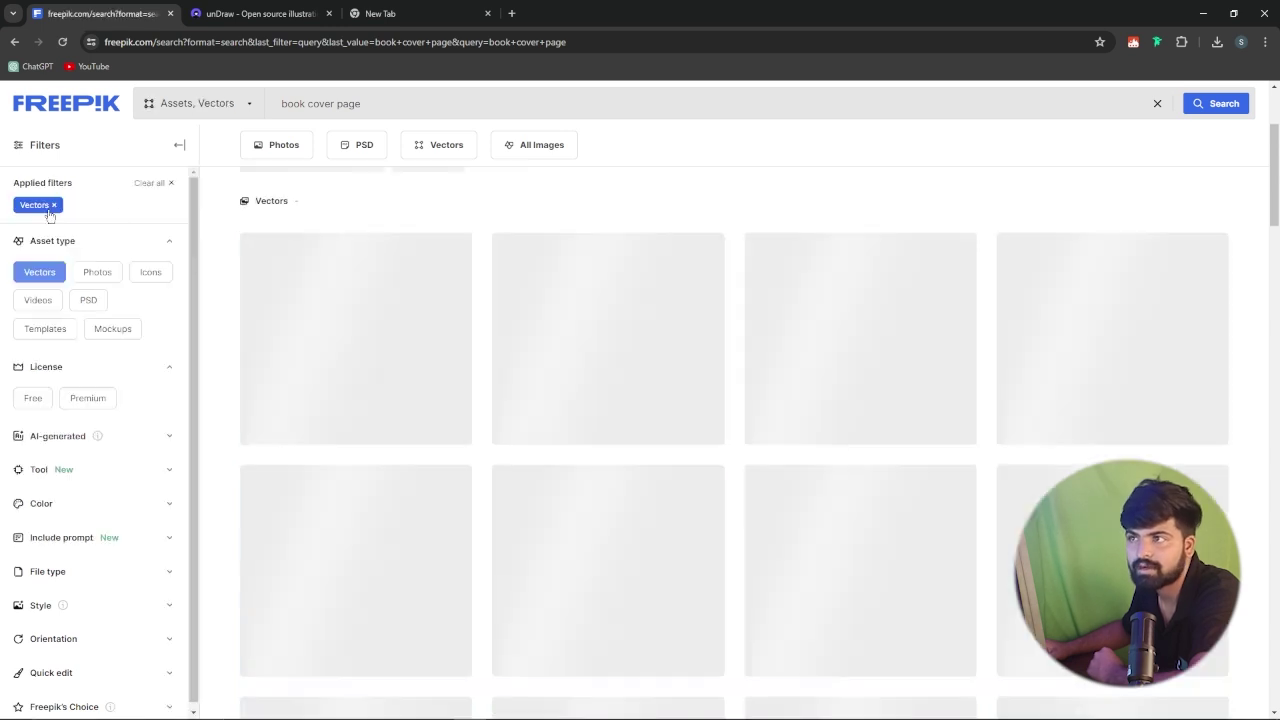
scroll(487, 440, down, 3)
scroll(487, 440, up, 3)
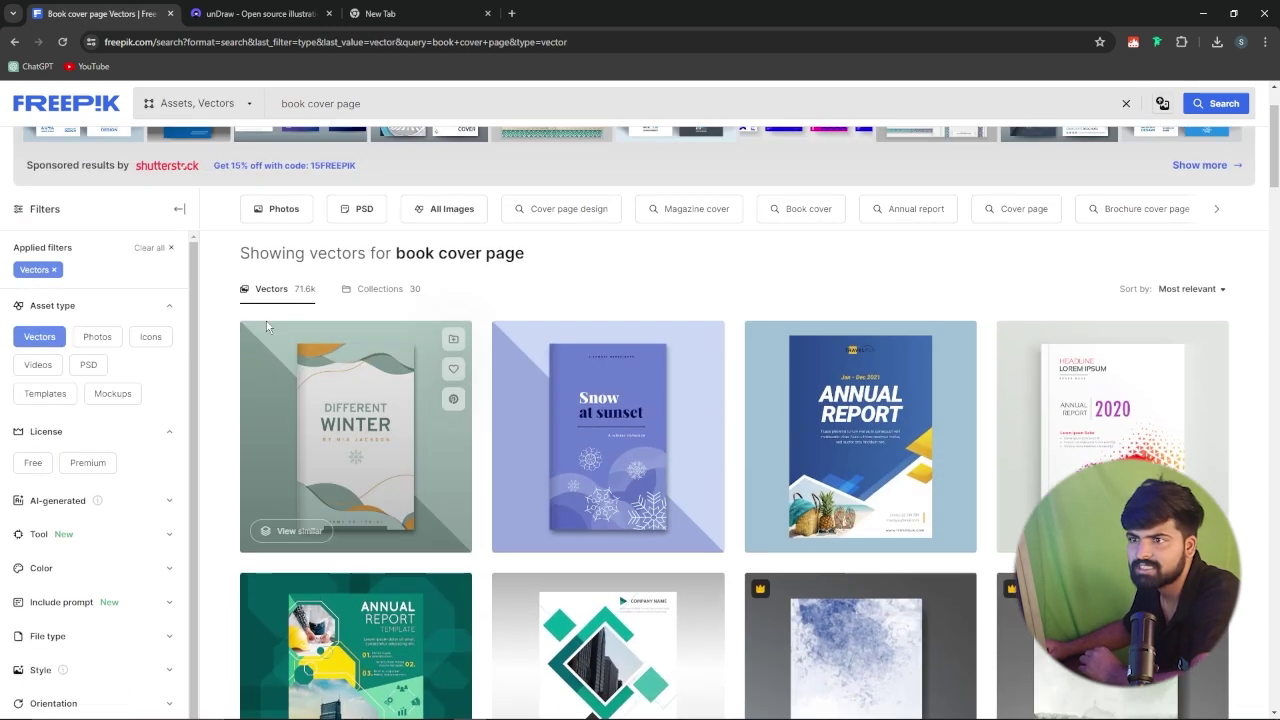
Restrict the book cover page results to PSD files with the Free license and browse them.
click(89, 407)
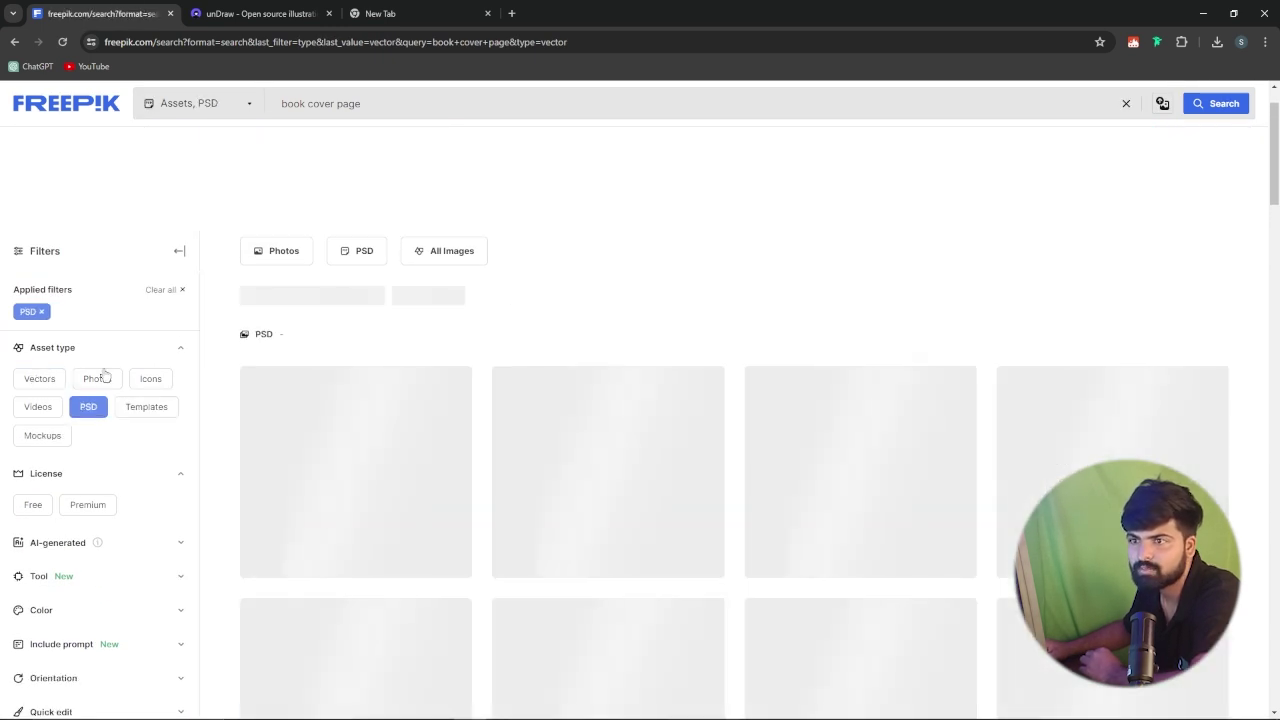
scroll(684, 530, down, 3)
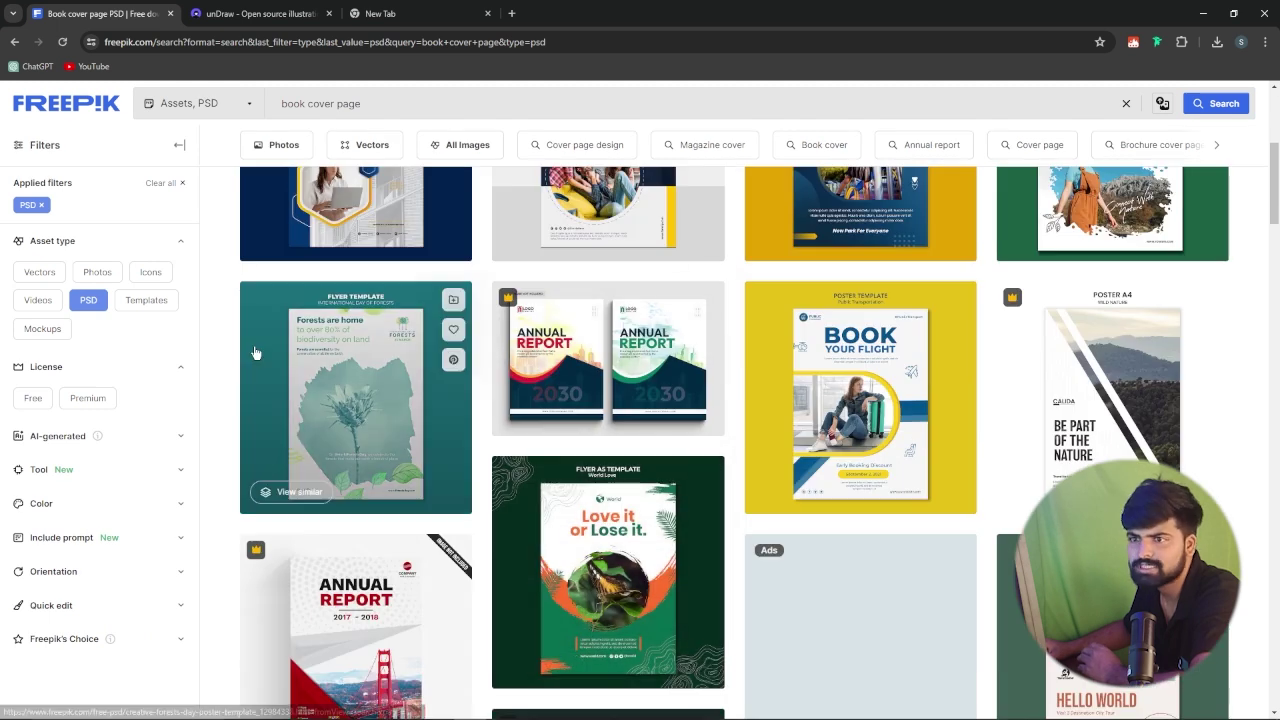
click(33, 398)
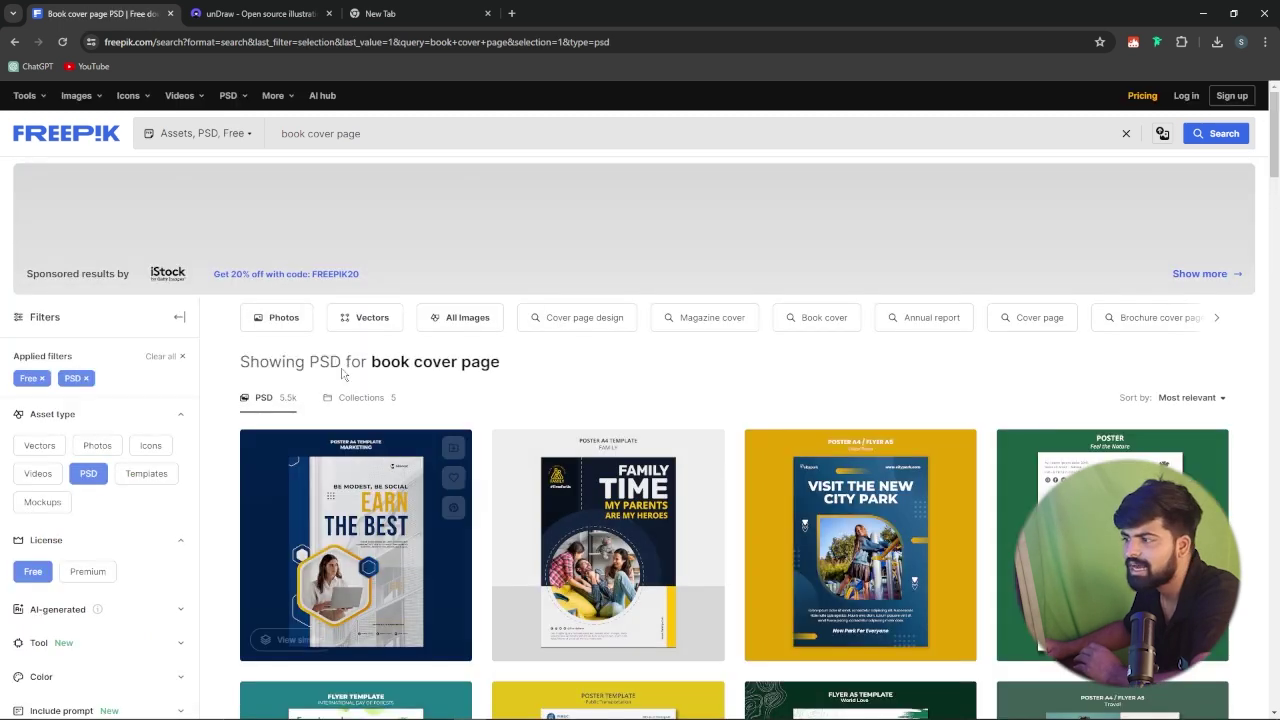
scroll(114, 368, up, 5)
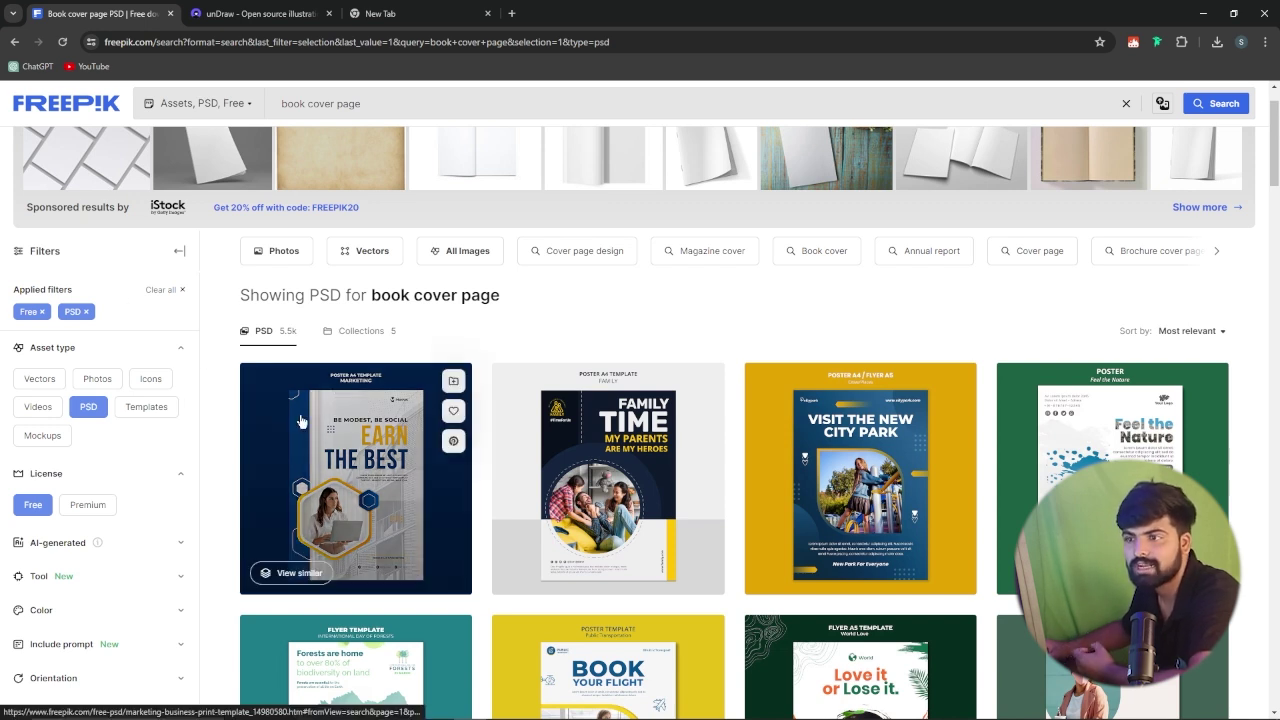
Change the asset type filter to Icons and look over the book cover page icons.
click(150, 384)
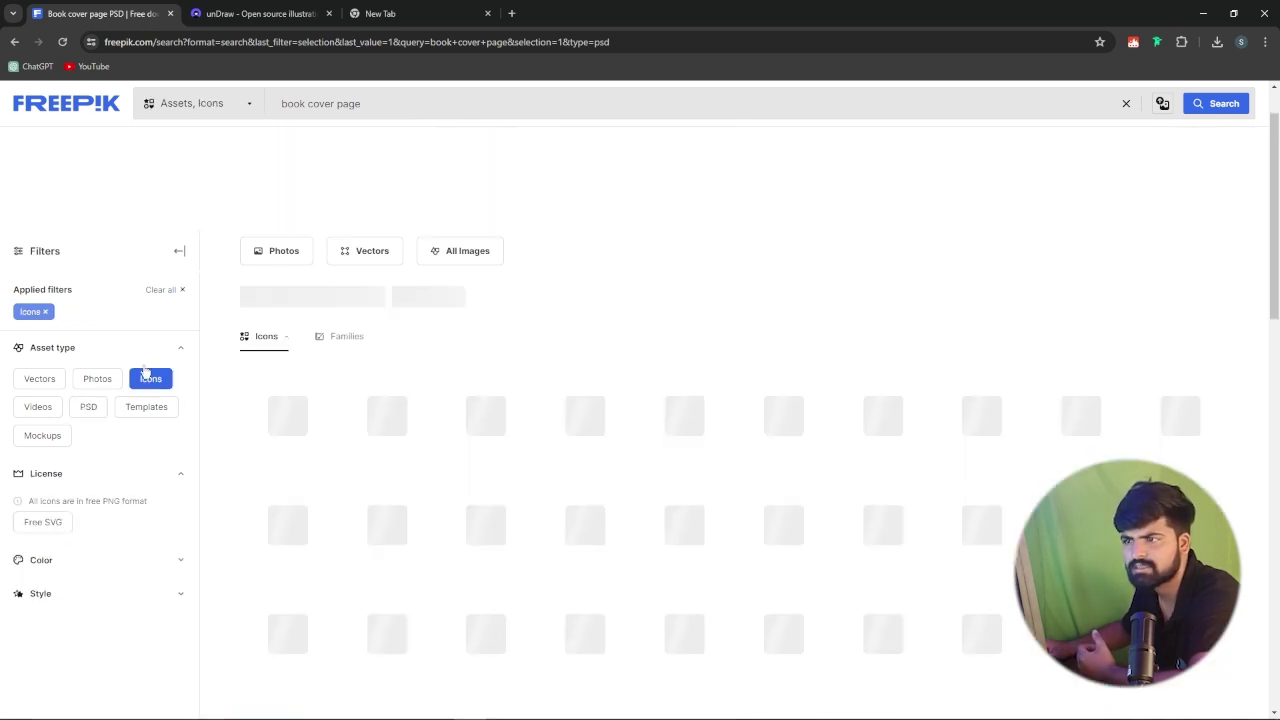
scroll(520, 400, down, 3)
scroll(500, 389, up, 3)
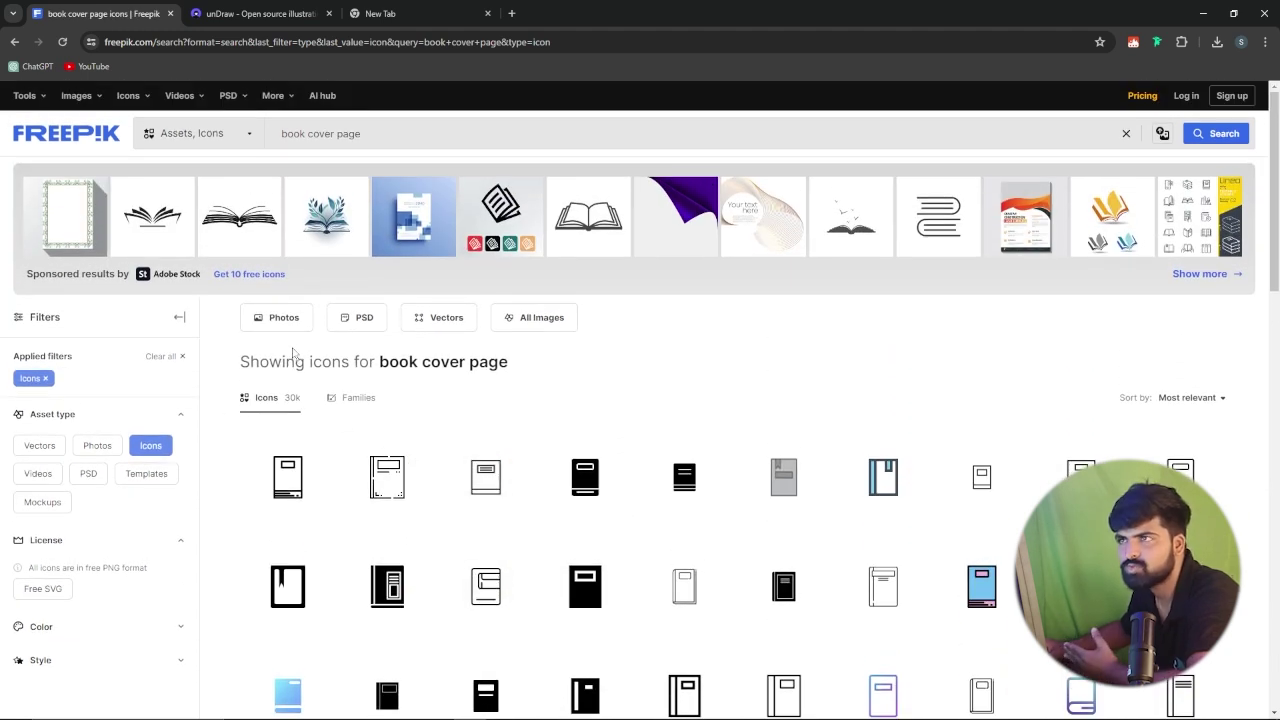
Replace the Freepik search term with "thumbnail" and run the search.
drag(369, 133, 236, 139)
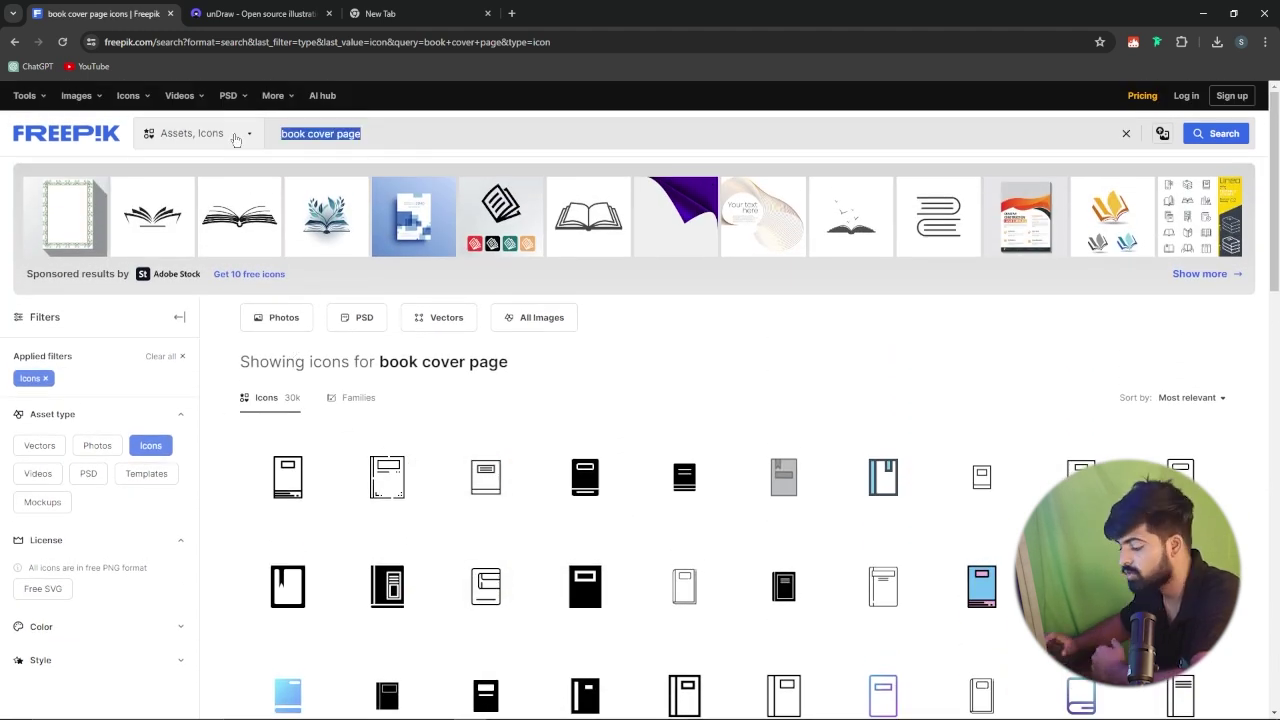
key(BackSpace)
text(thumbnai)
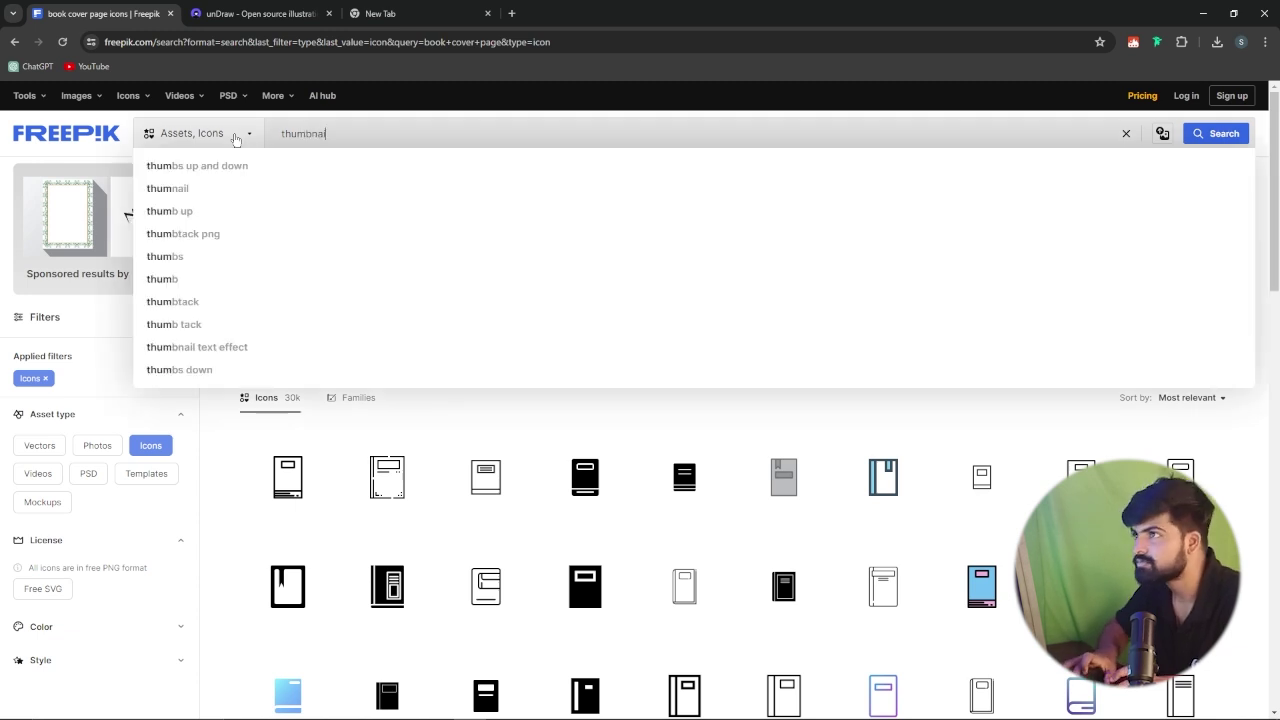
text(l)
key(Return)
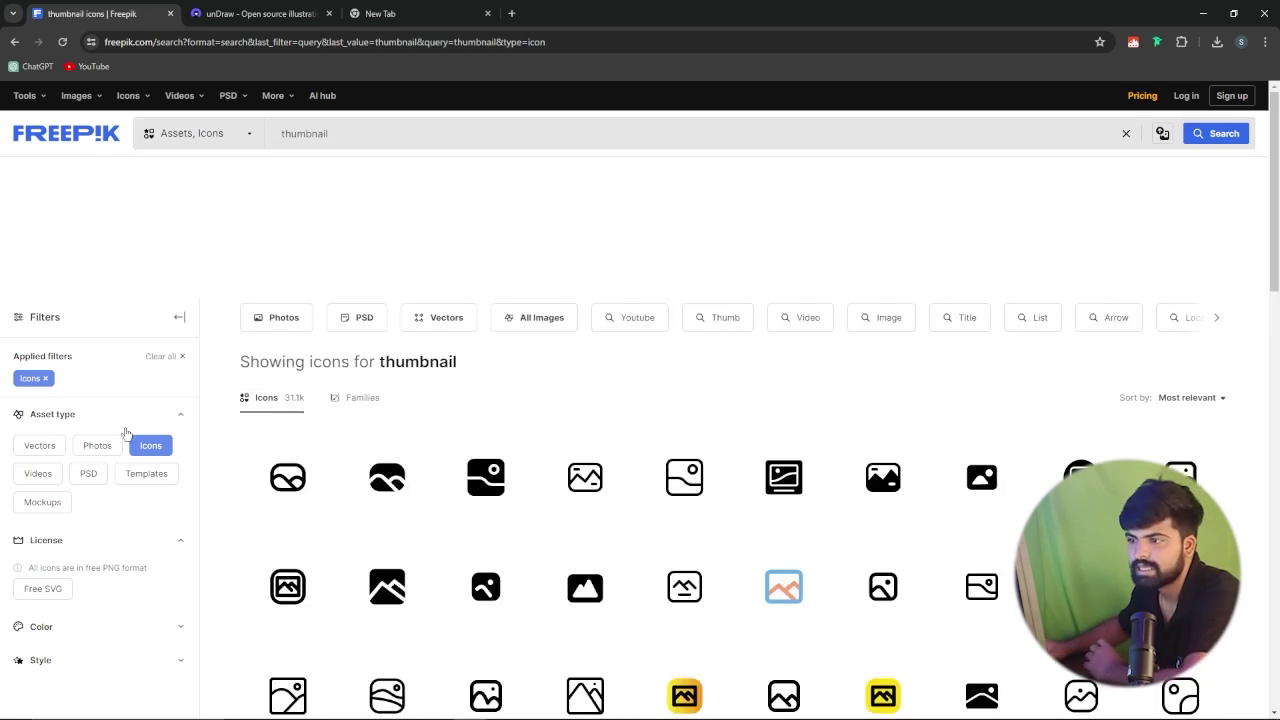
Remove the Icons filter and browse the thumbnail designs across all asset types.
click(148, 445)
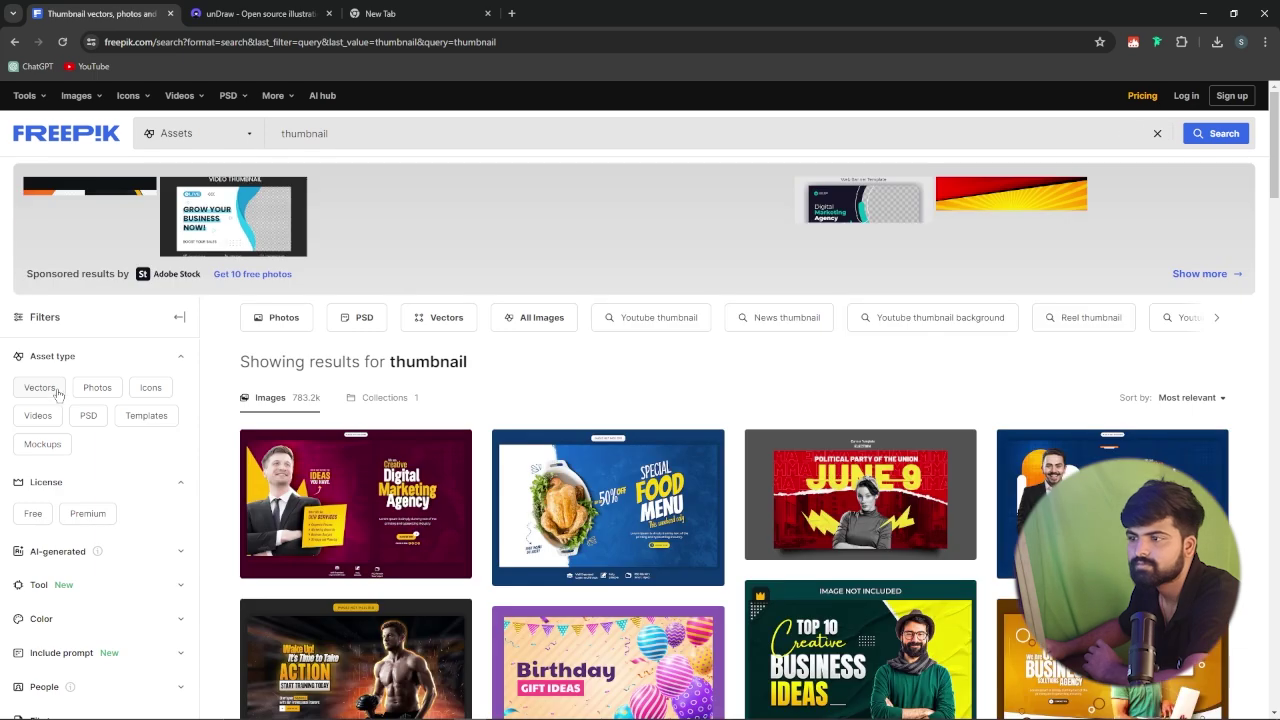
scroll(229, 350, down, 3)
scroll(590, 255, down, 4)
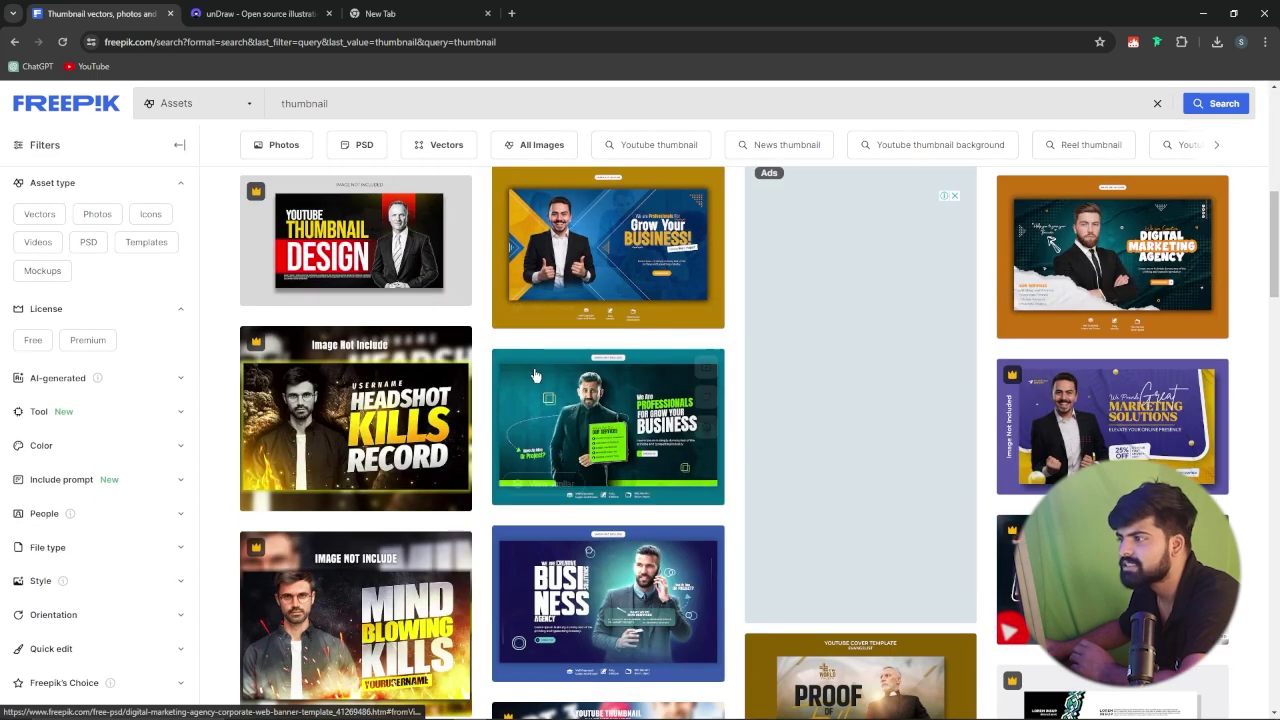
scroll(590, 255, down, 5)
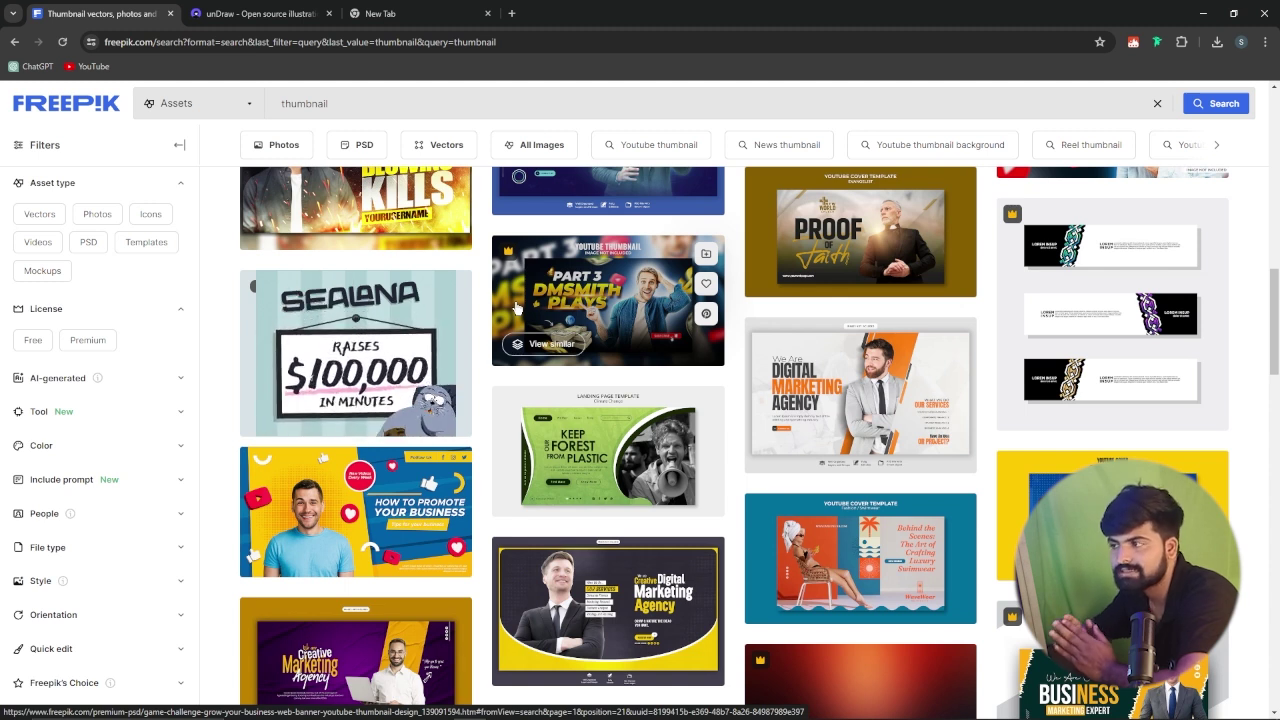
Open the premium "Part 3 DMSmith Plays" YouTube thumbnail preview, close it and continue through the results.
click(517, 307)
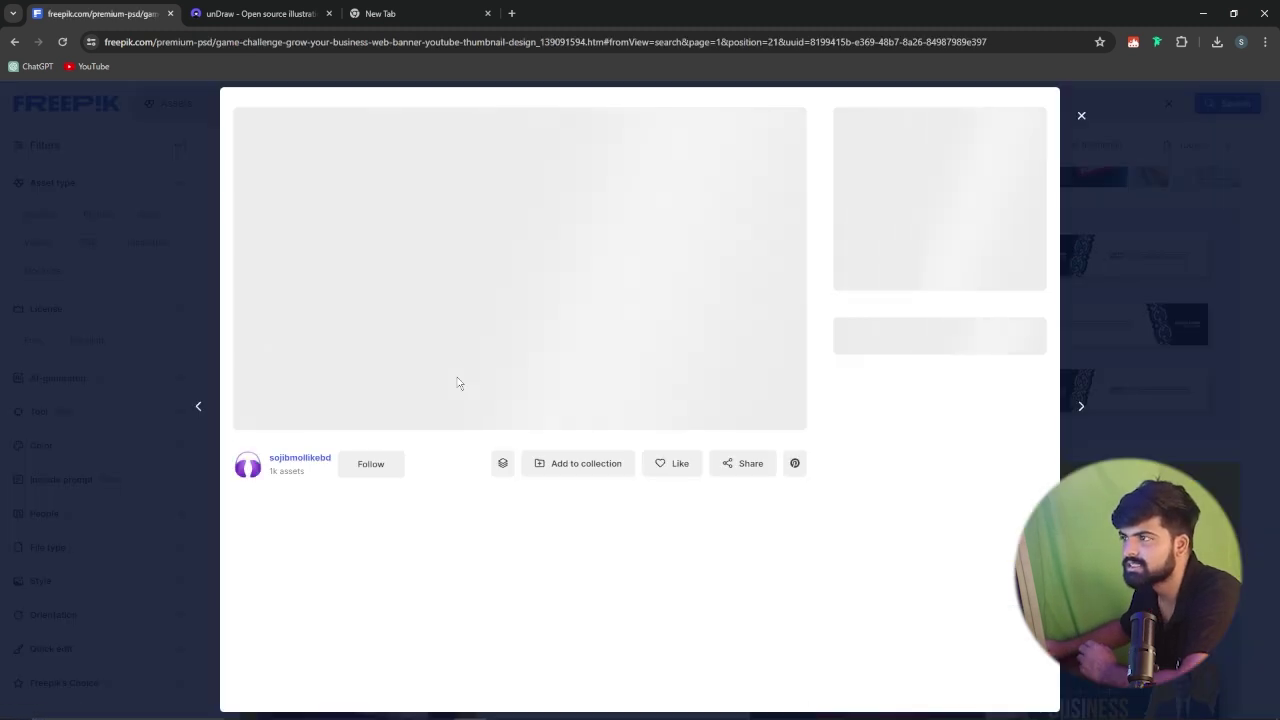
click(1081, 115)
scroll(558, 318, down, 3)
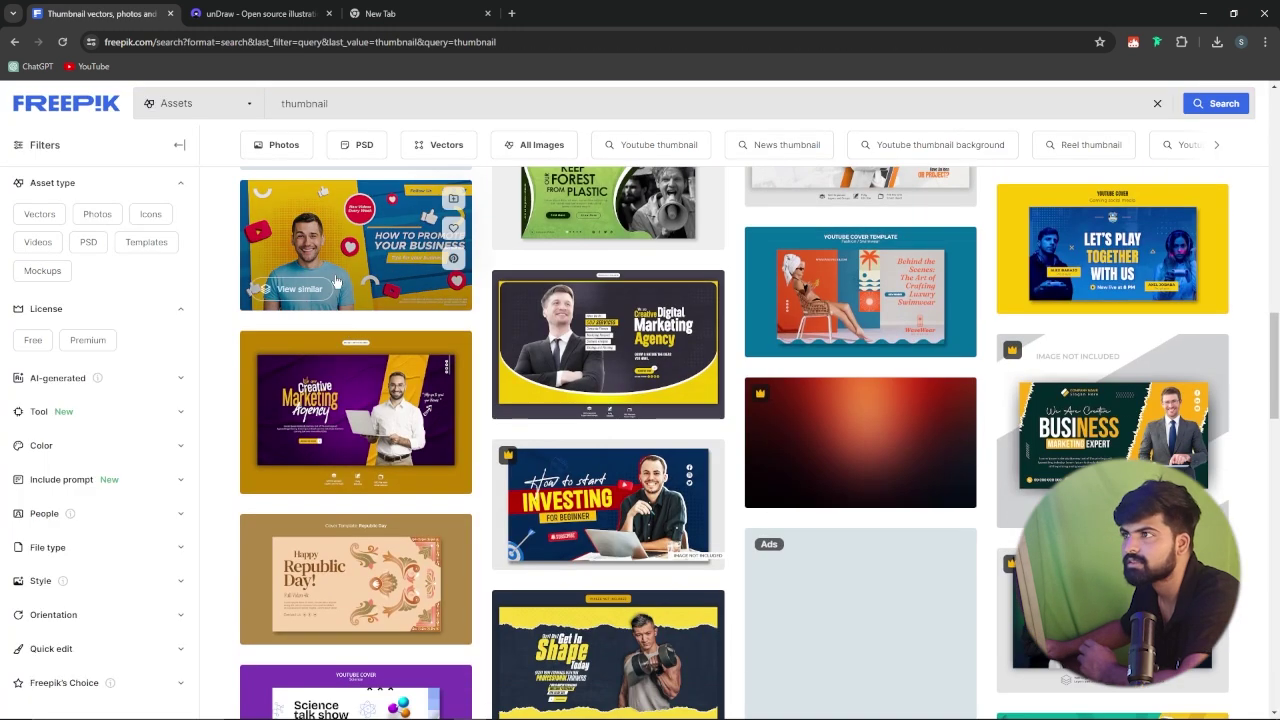
Review the details of the free black-and-yellow Digital Marketing Agency banner template, close its preview and switch to unDraw.
click(558, 318)
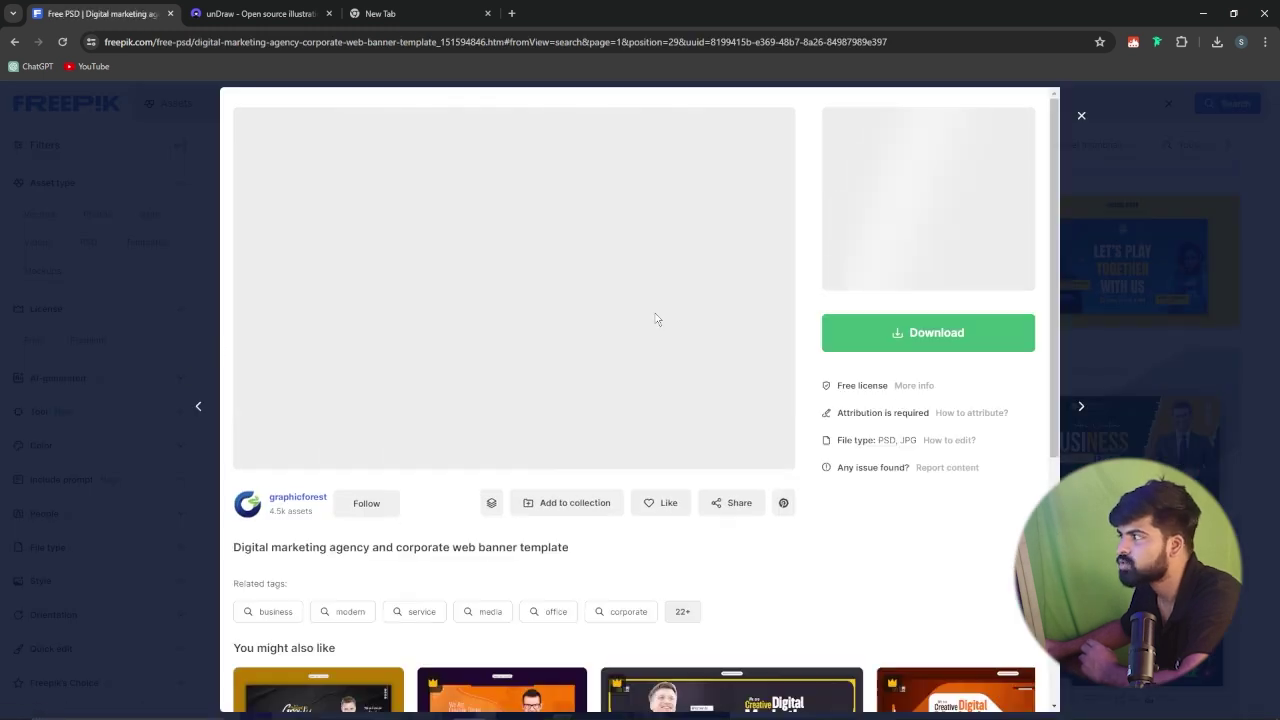
scroll(700, 318, down, 1)
scroll(725, 317, up, 1)
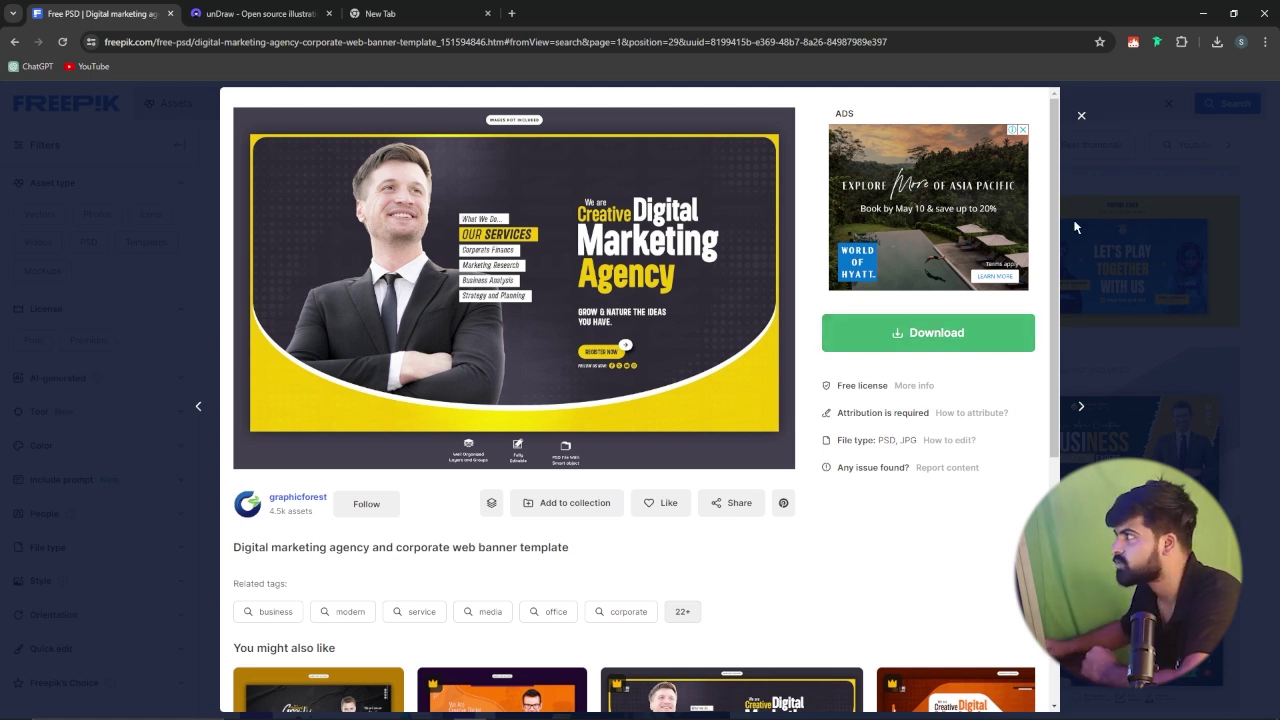
click(1081, 115)
click(242, 20)
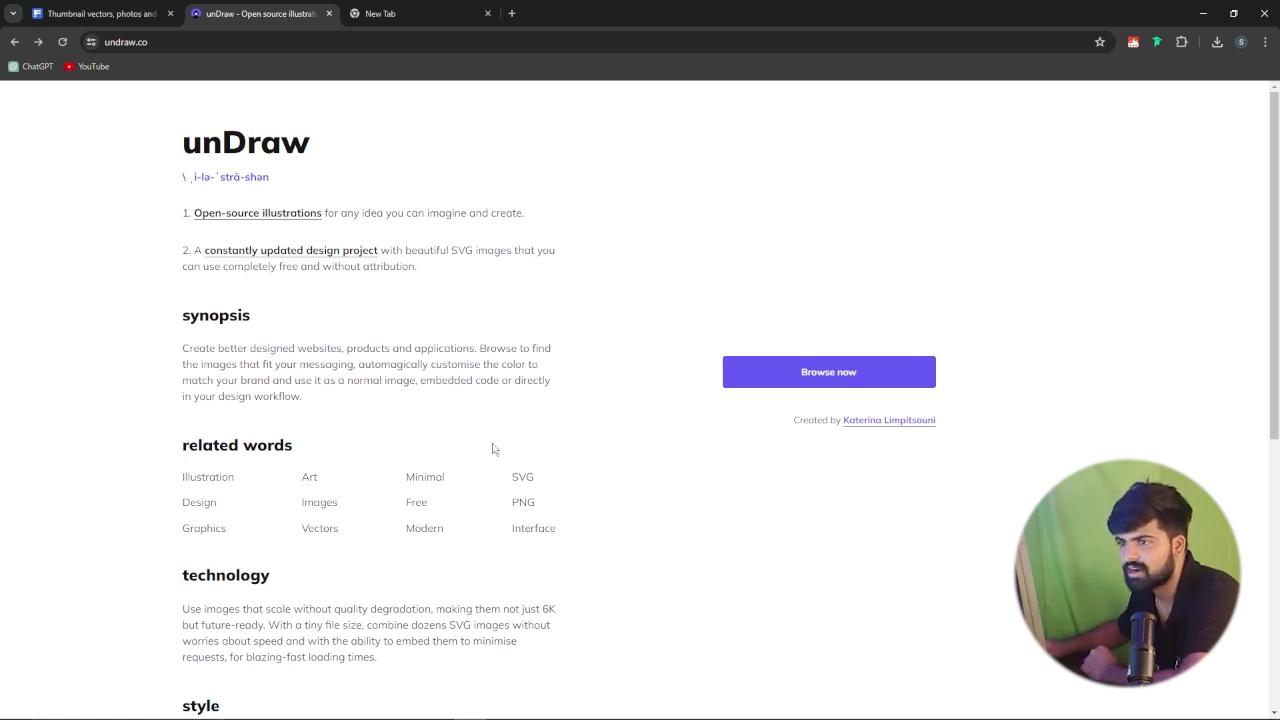
Open unDraw's illustration gallery and browse through the available illustrations.
click(806, 380)
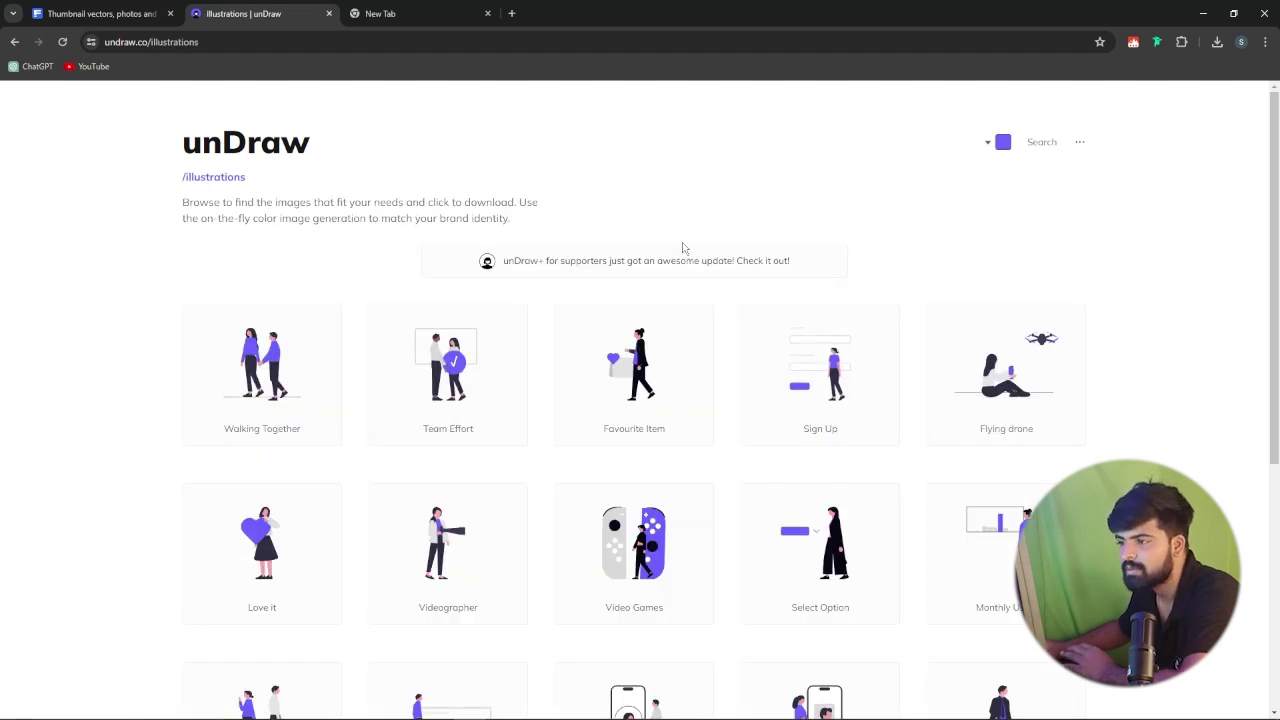
scroll(457, 394, down, 5)
scroll(371, 314, up, 5)
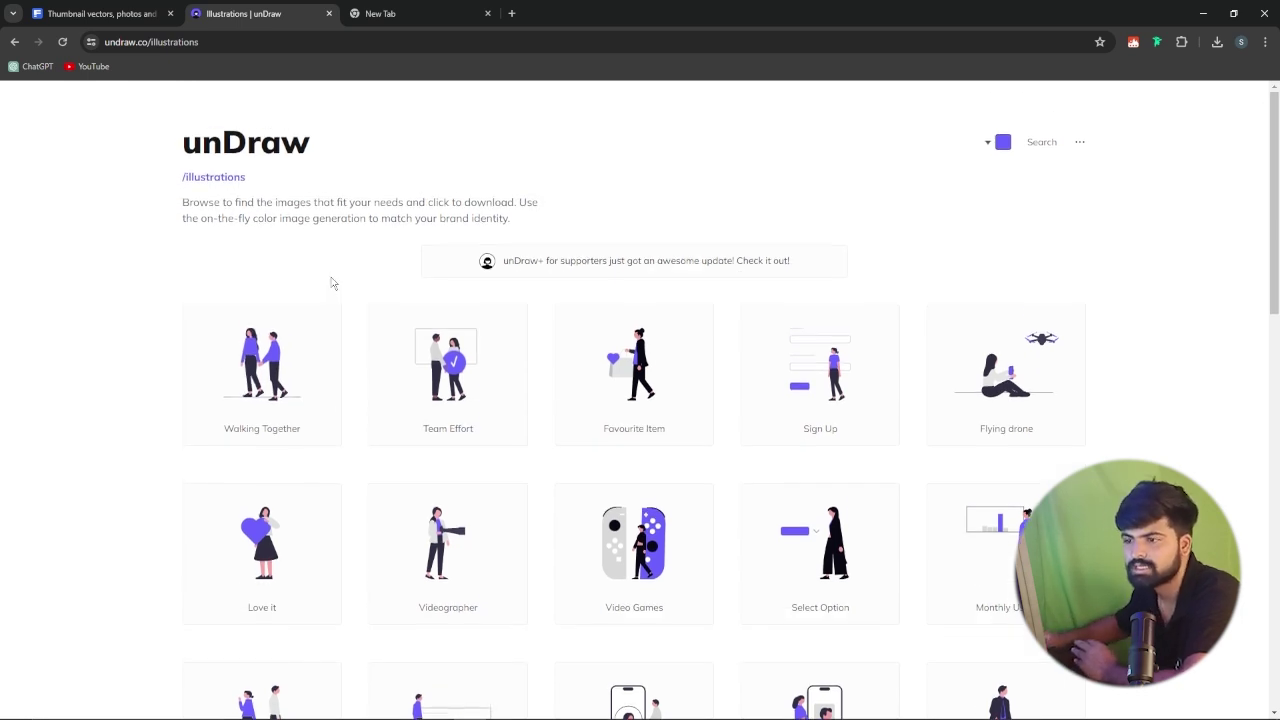
scroll(400, 470, down, 2)
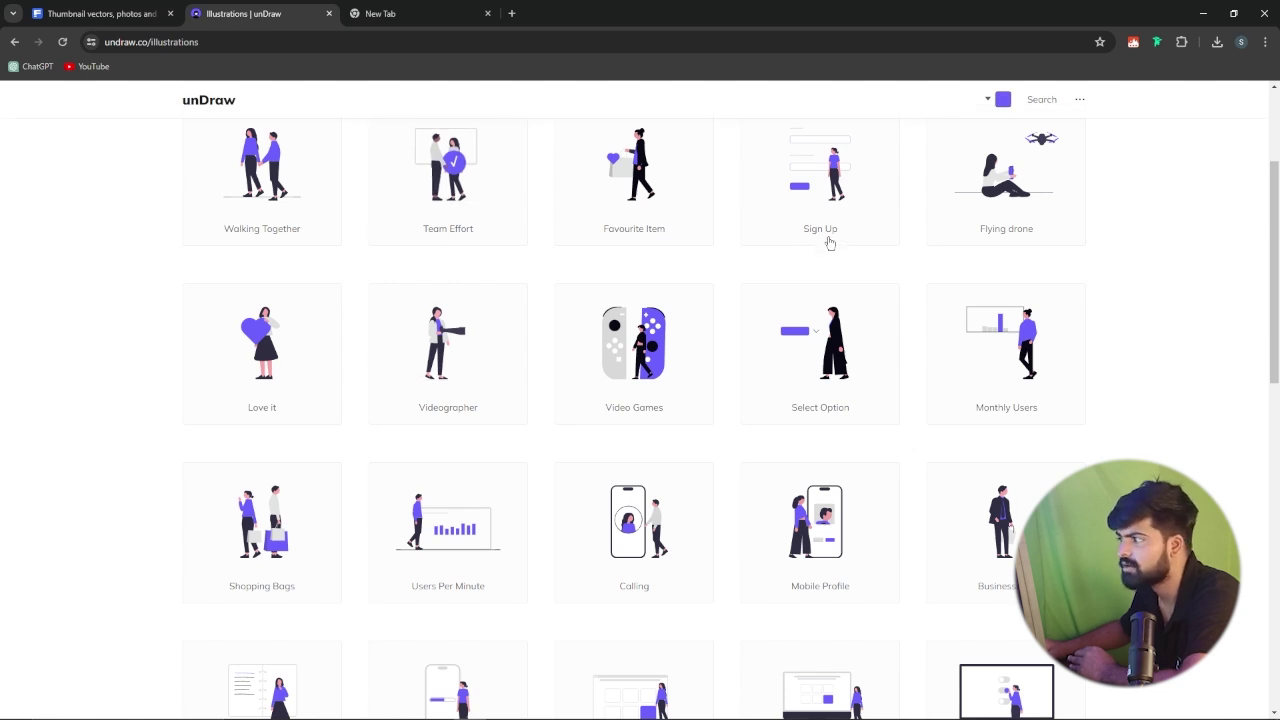
scroll(829, 243, down, 14)
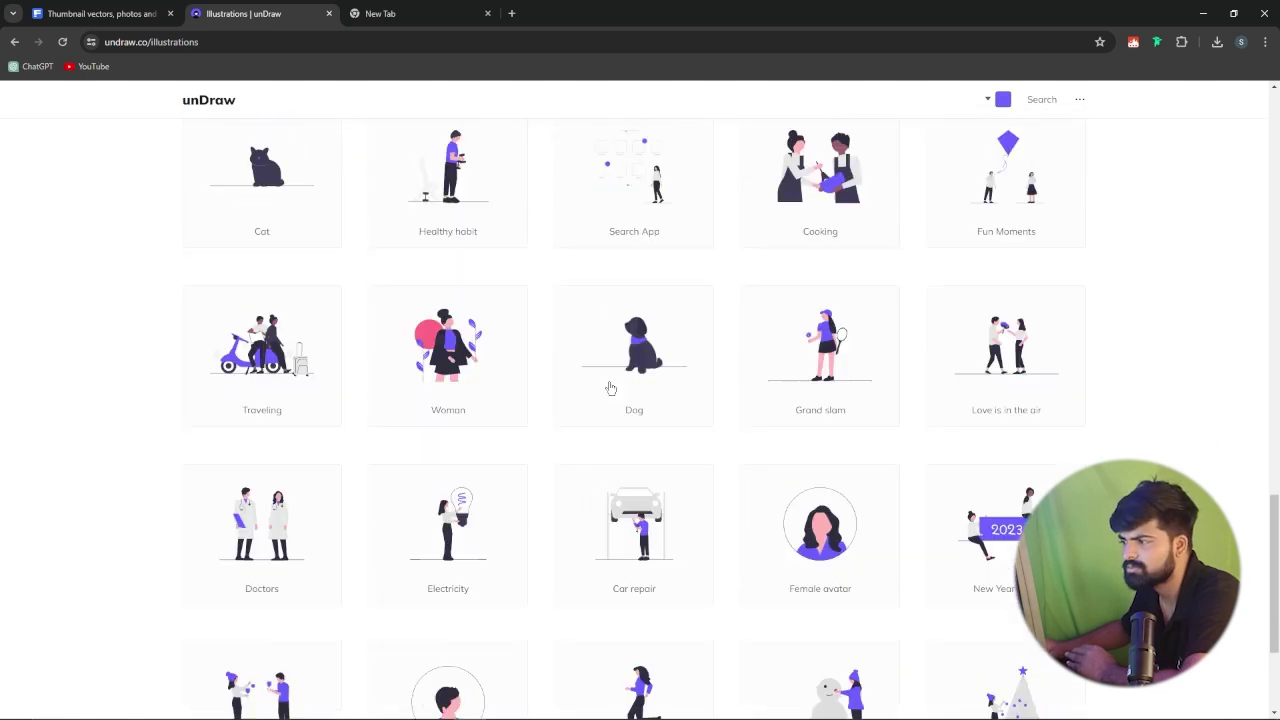
scroll(610, 388, down, 9)
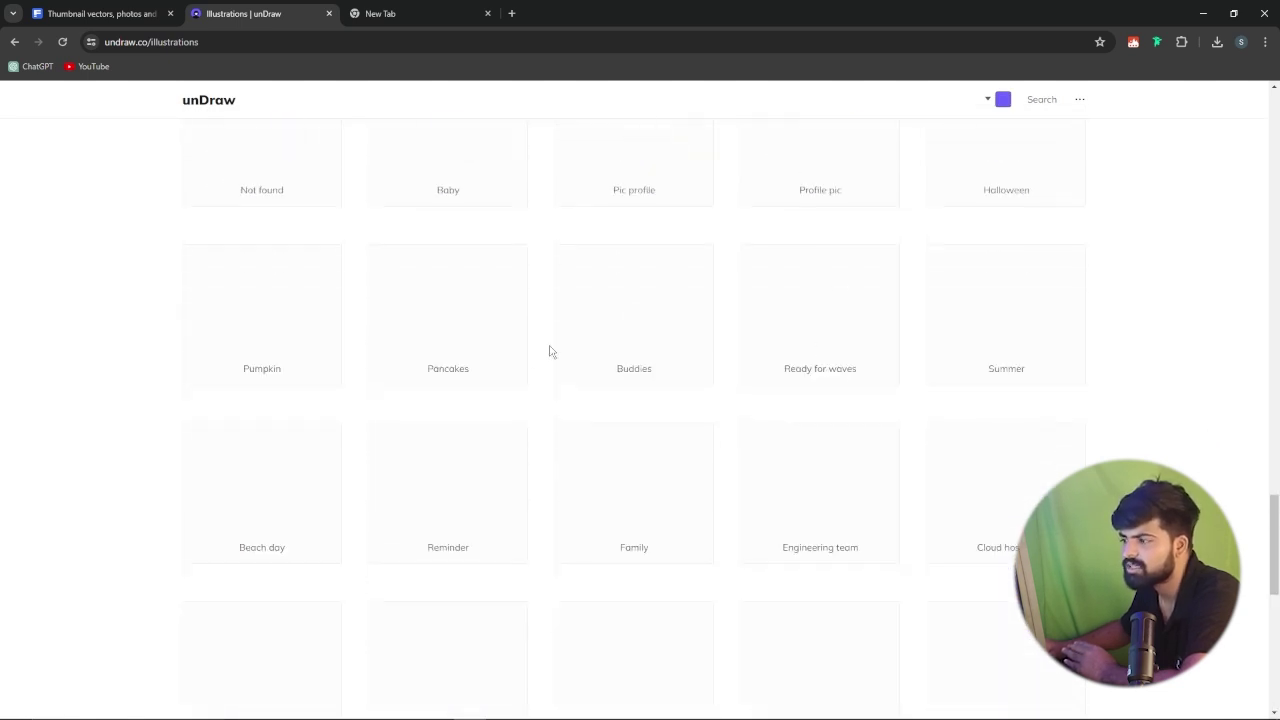
scroll(551, 357, down, 4)
scroll(597, 334, up, 3)
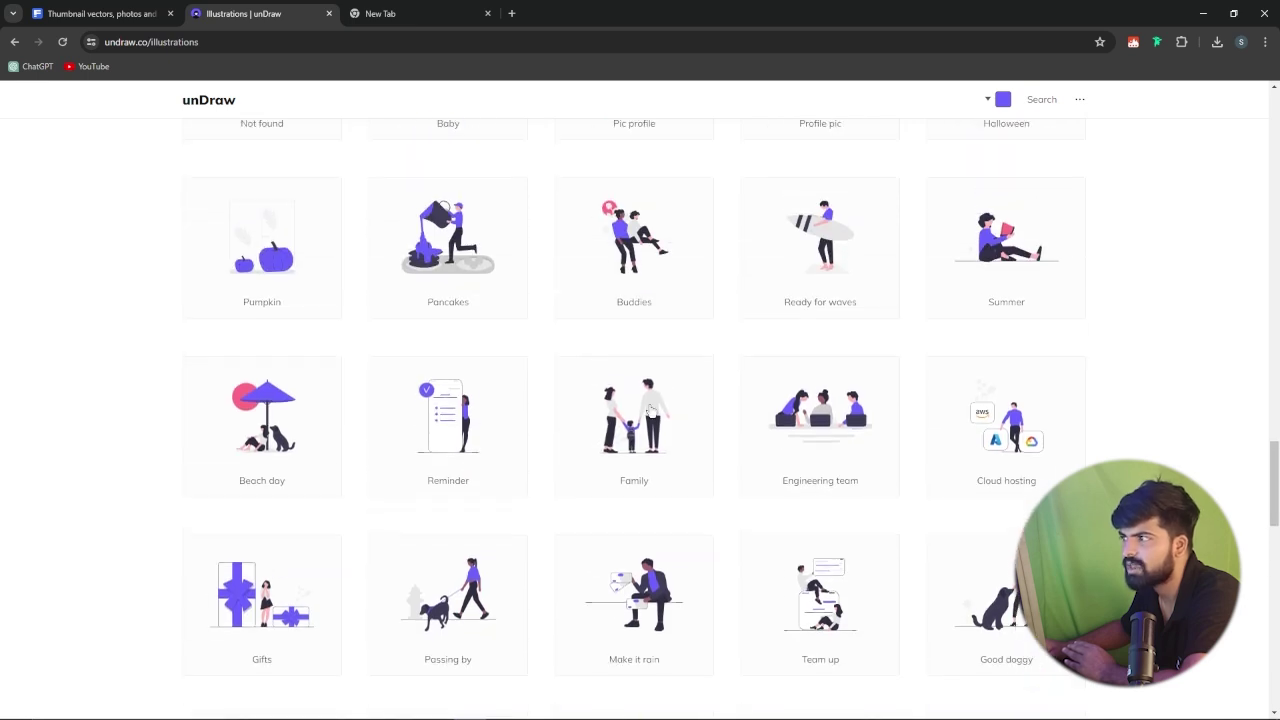
scroll(543, 363, up, 7)
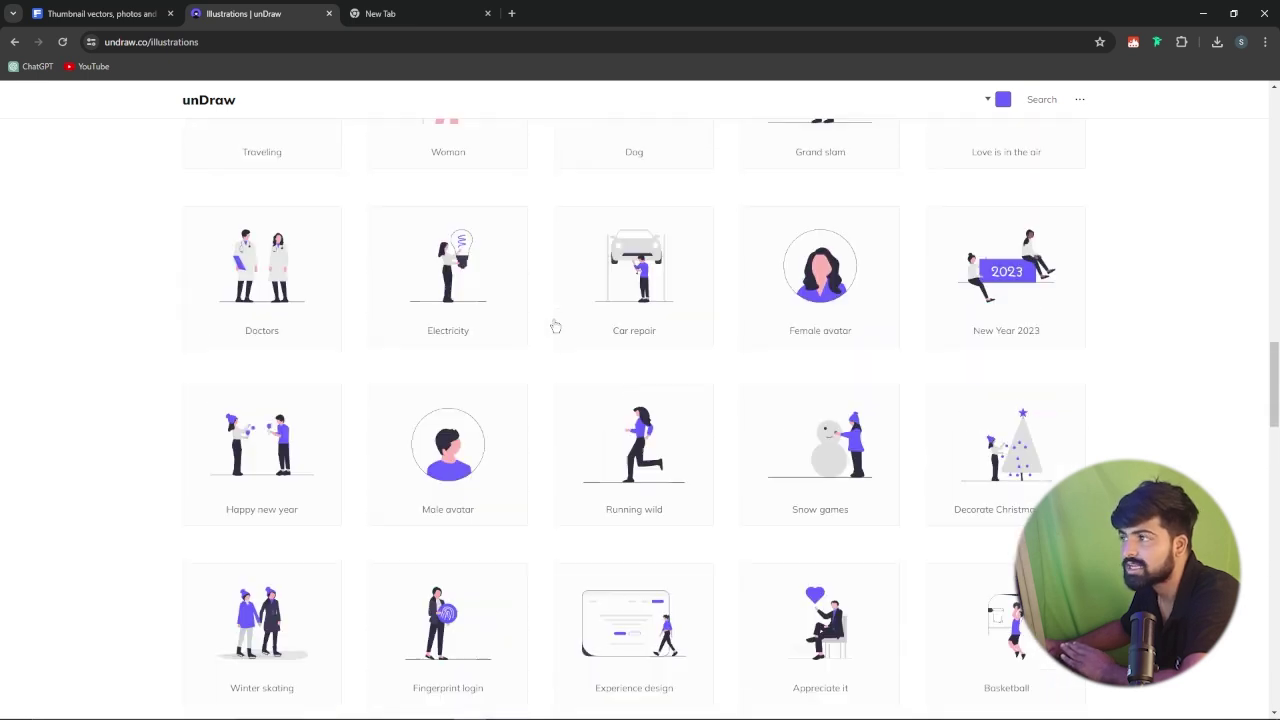
scroll(540, 330, up, 10)
scroll(330, 288, up, 10)
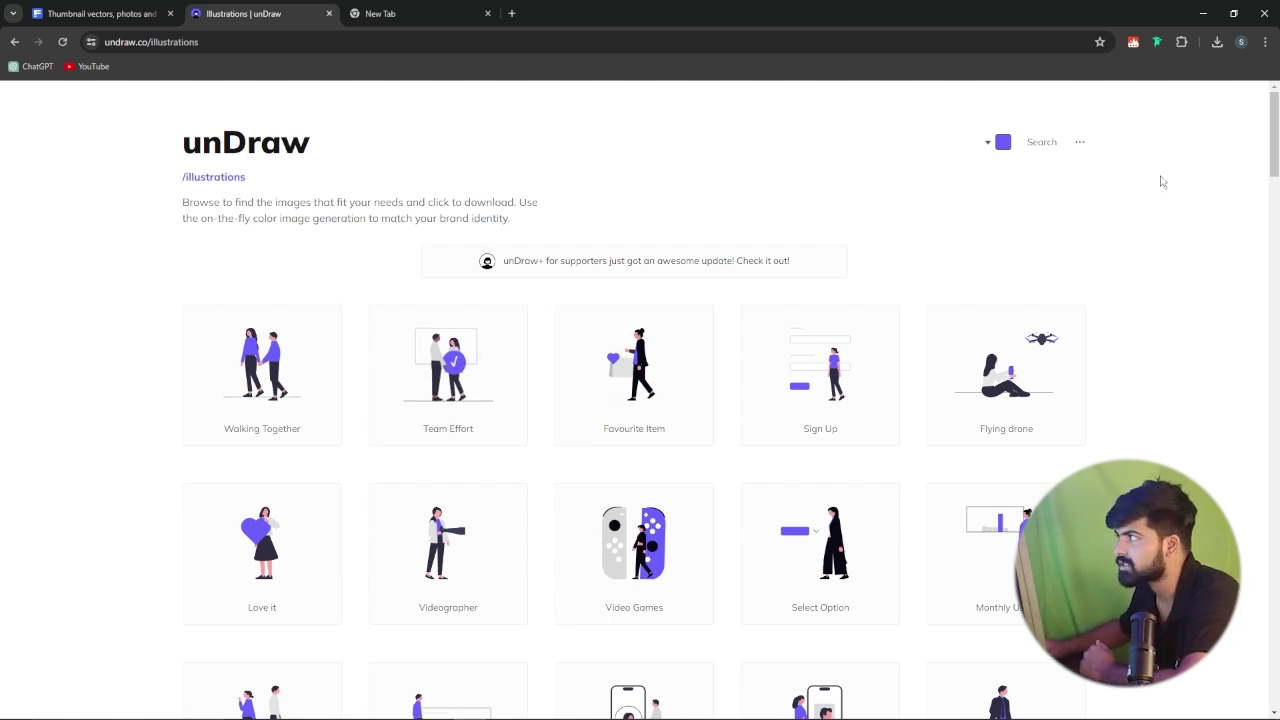
Recolor the unDraw illustrations with the crimson #F50057, orange and teal swatches, and adjust the accent color's hue.
click(1001, 143)
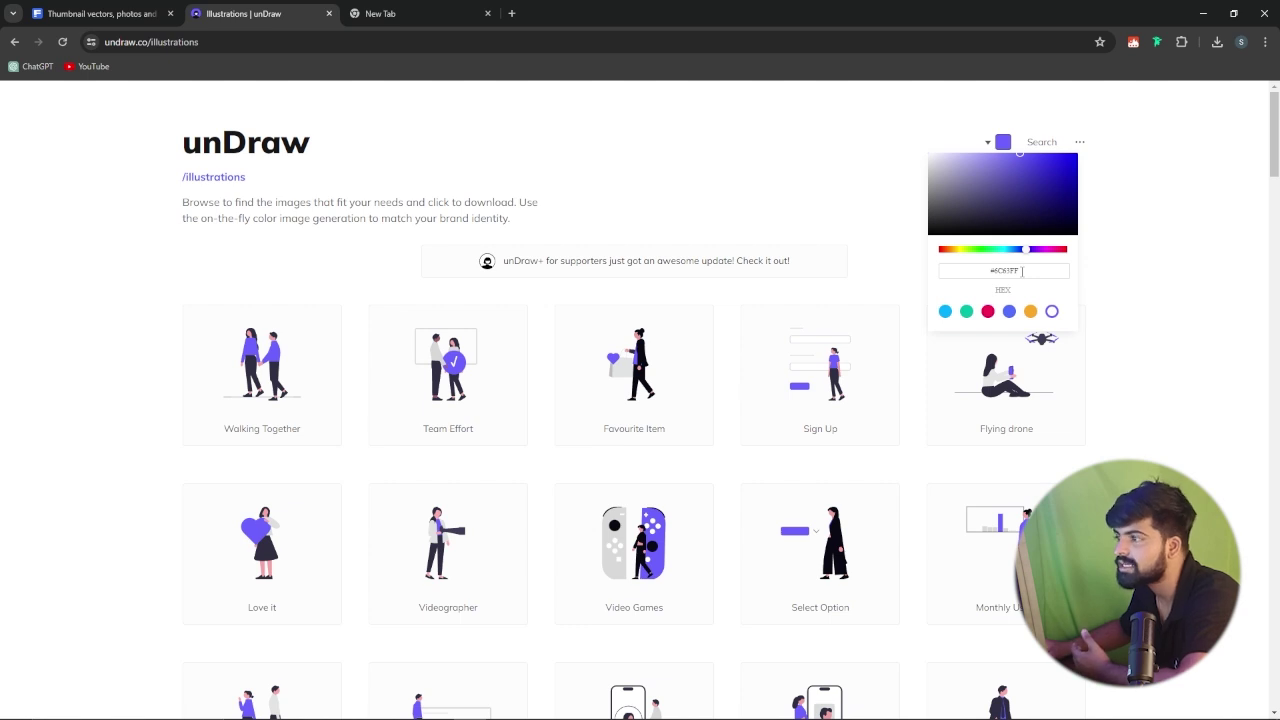
click(988, 312)
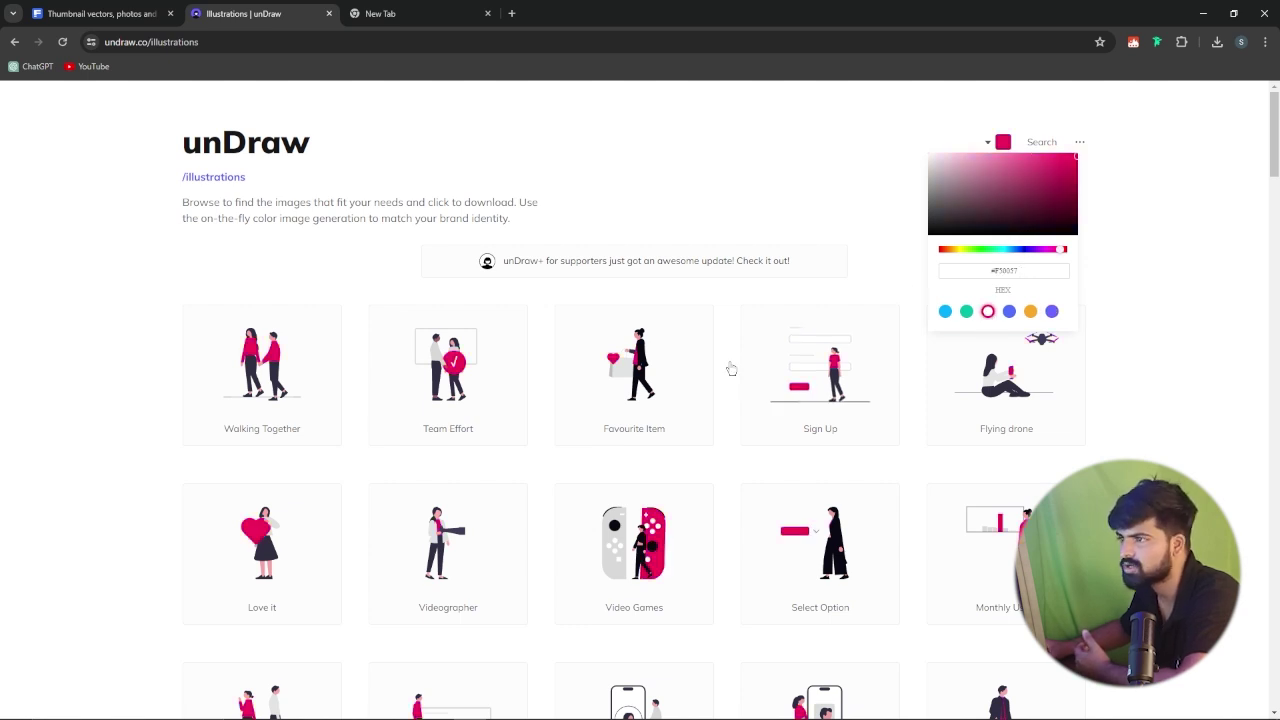
click(1033, 312)
click(966, 312)
scroll(424, 397, down, 1)
scroll(424, 397, up, 1)
drag(1060, 256, 945, 250)
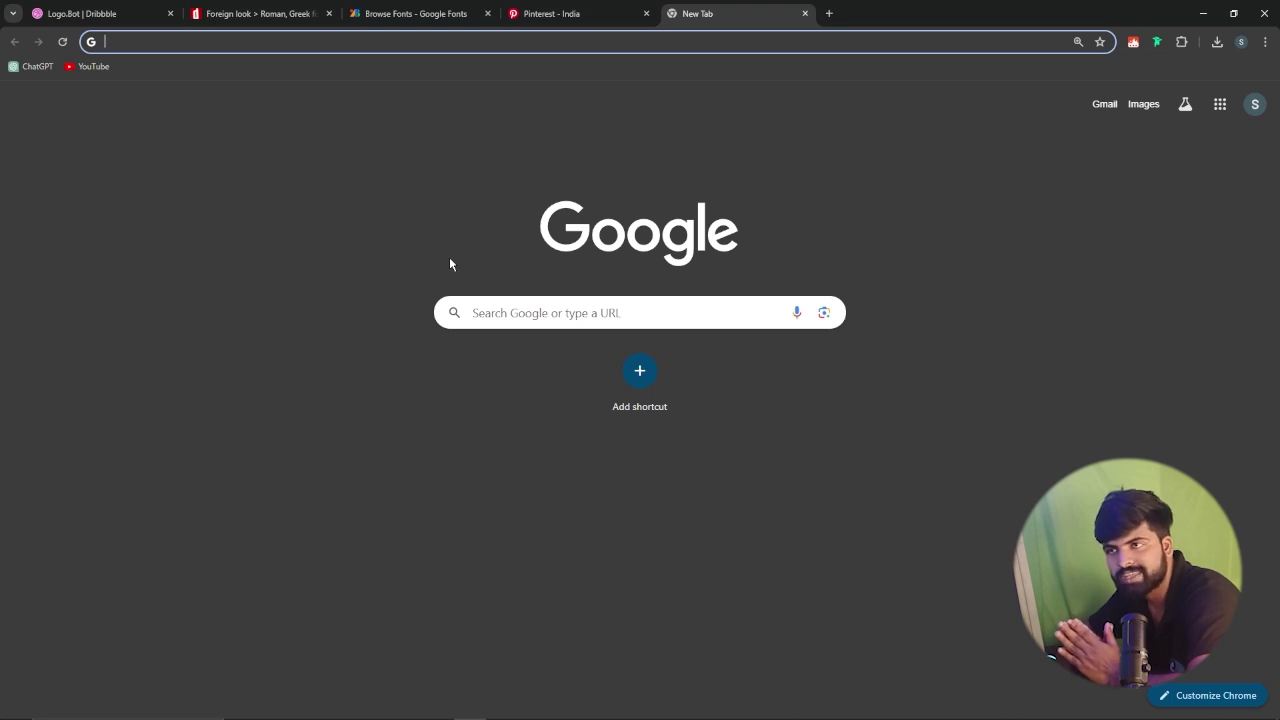
Switch to DaFont and view its Comic and Curly font categories under Fancy.
click(255, 13)
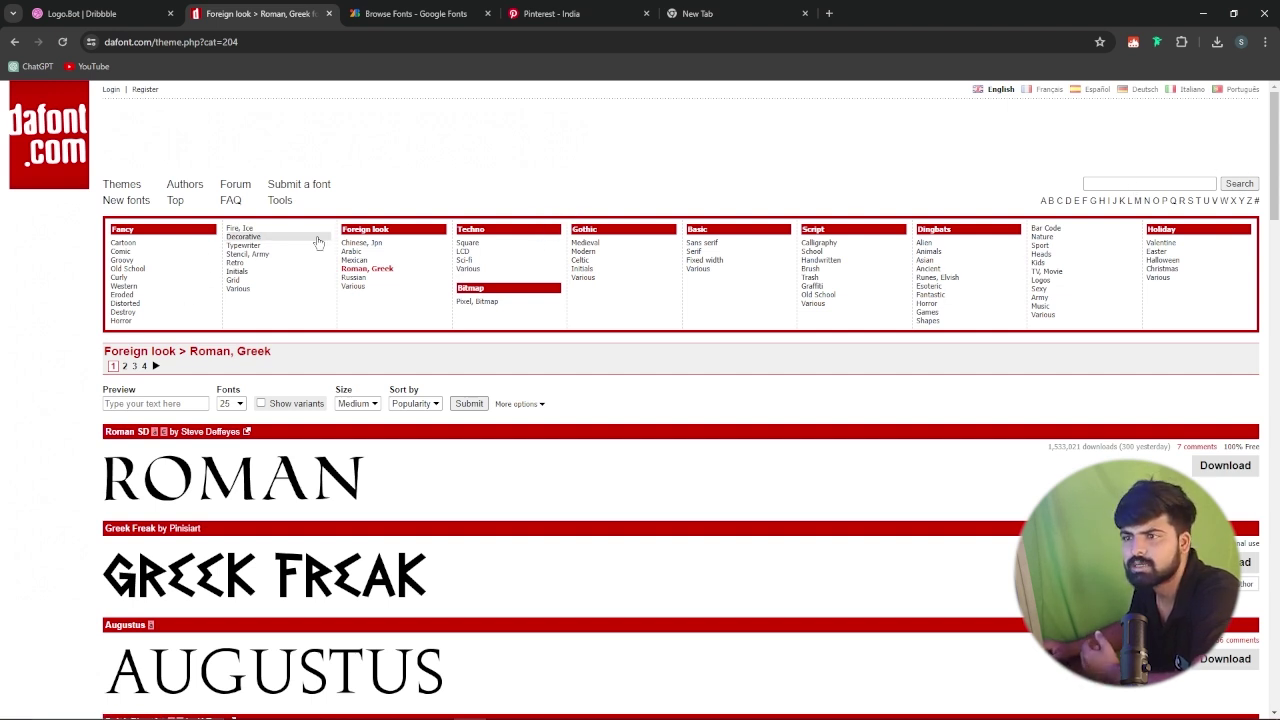
click(123, 253)
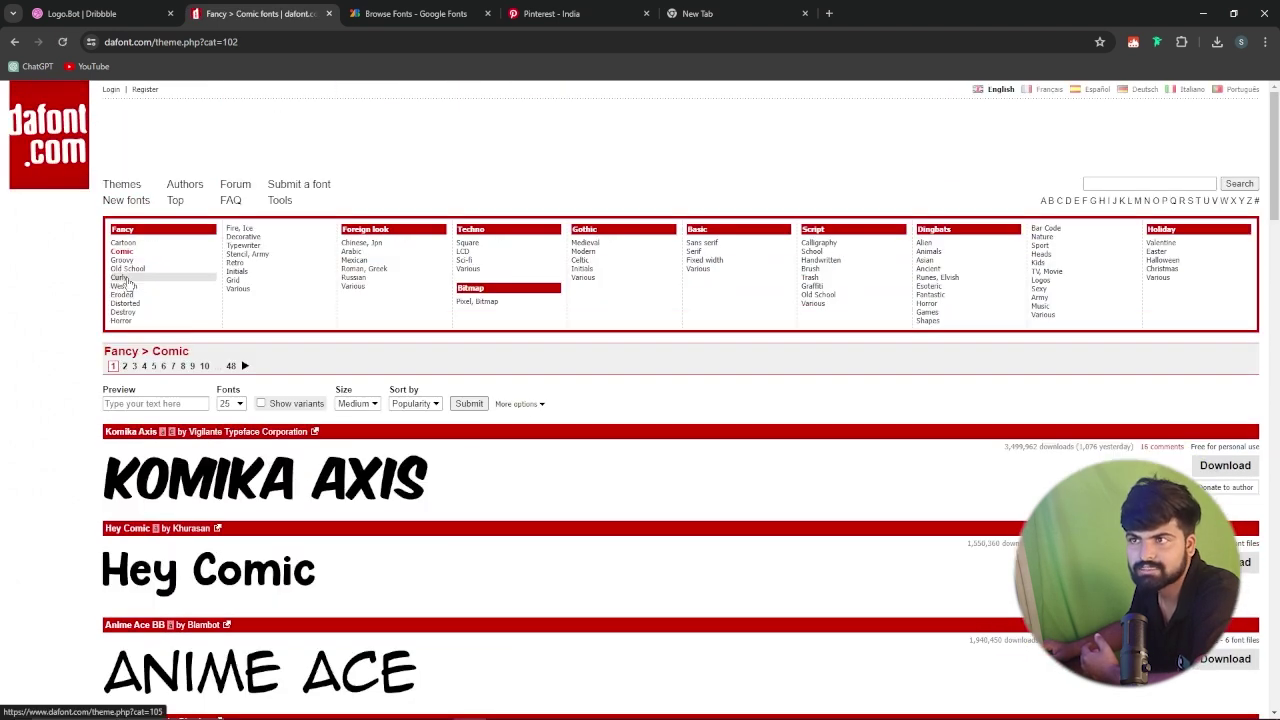
click(121, 277)
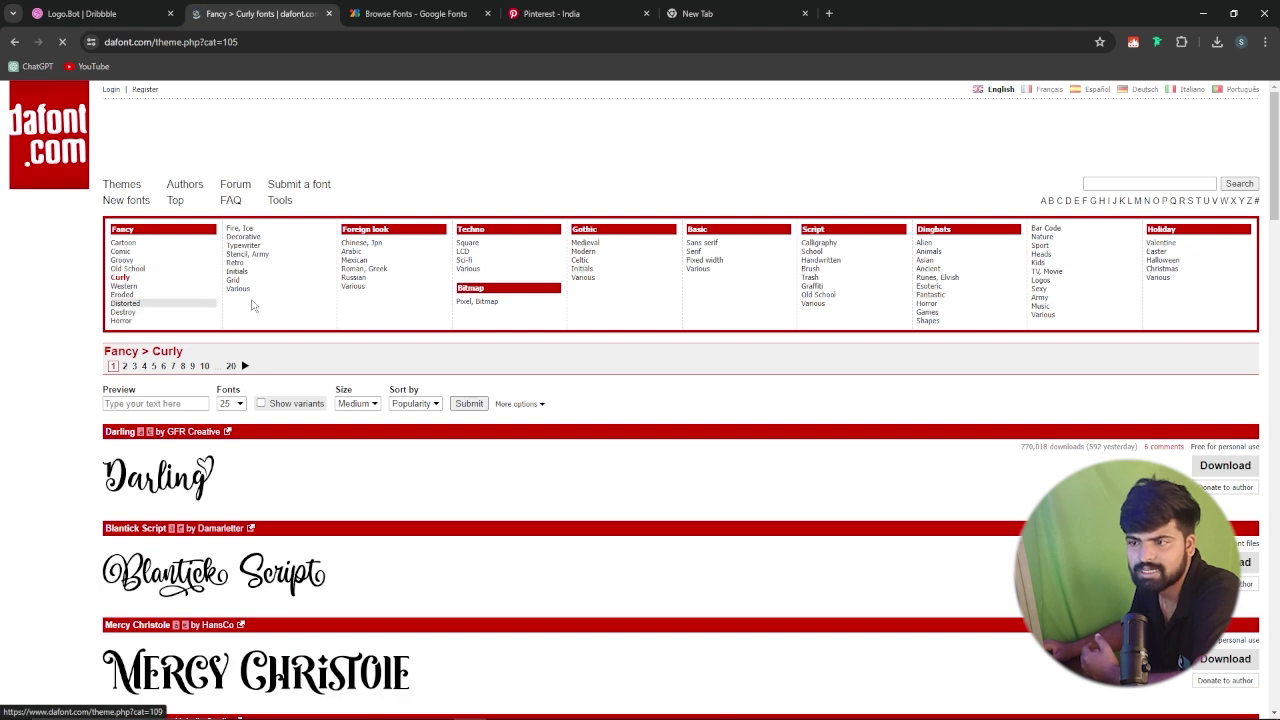
Enter "welcome back" as the preview text for the Curly fonts.
click(155, 407)
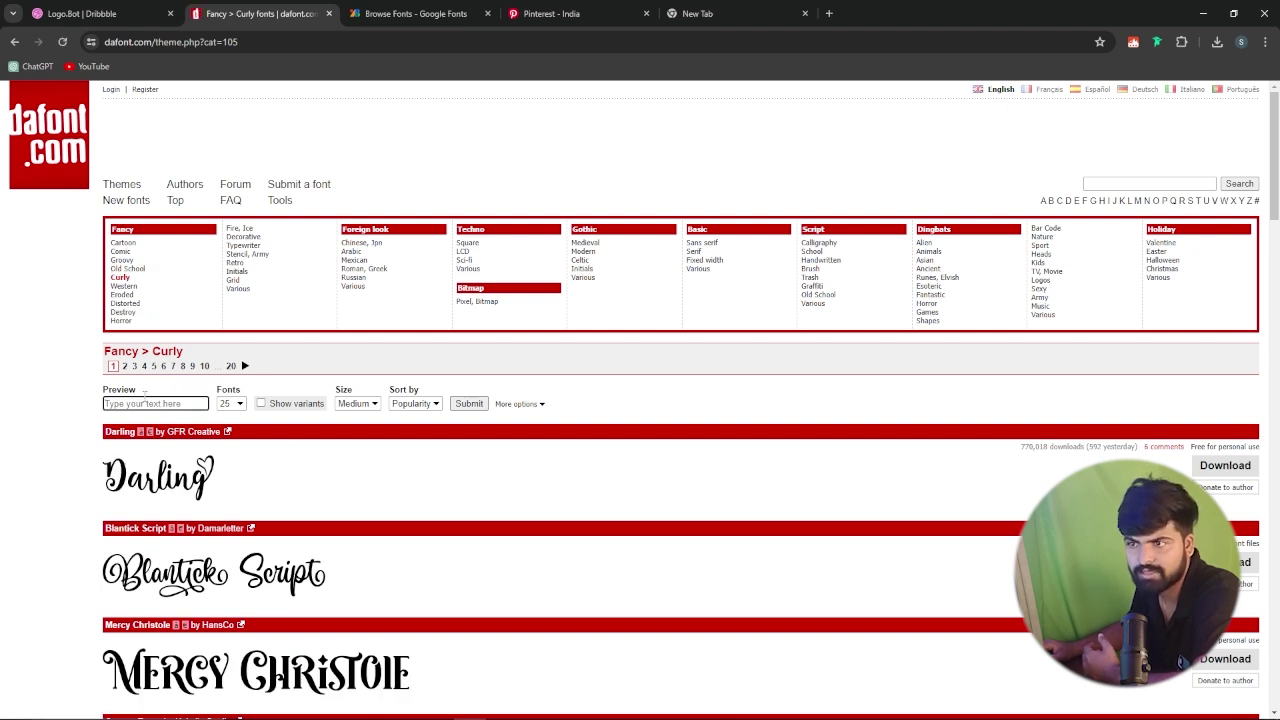
text(wel)
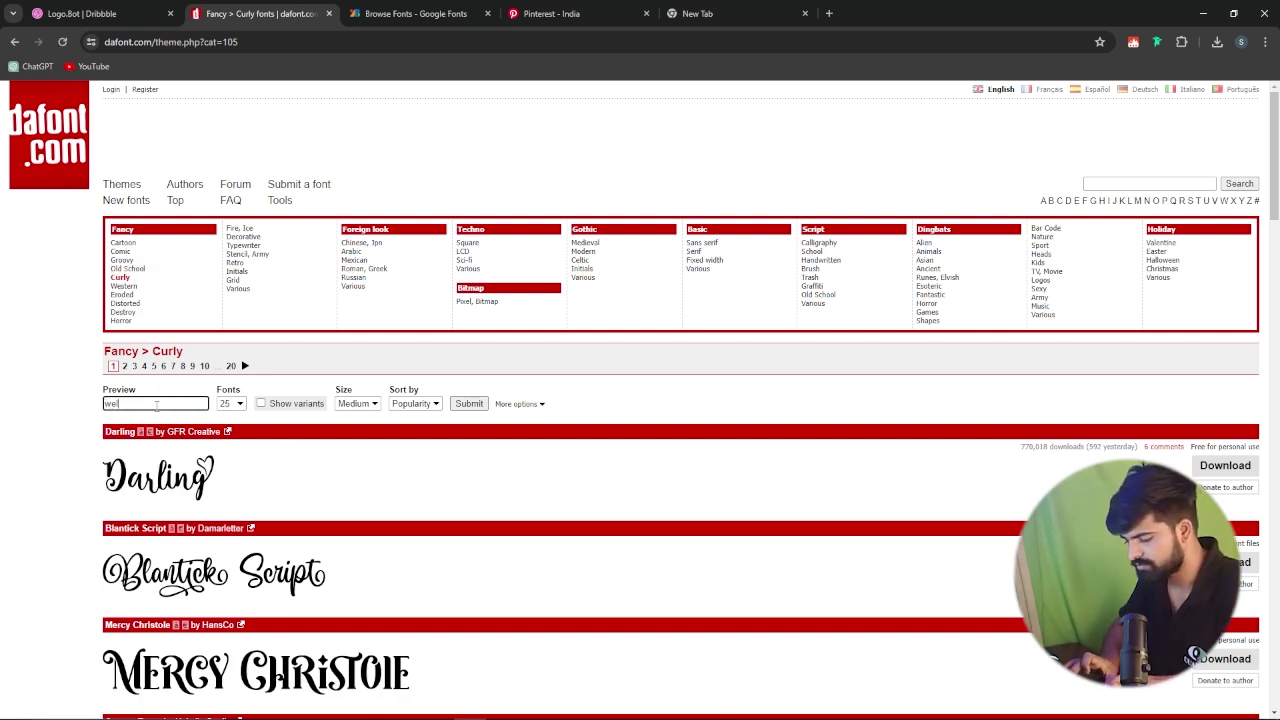
text(come back t)
key(BackSpace)
key(BackSpace)
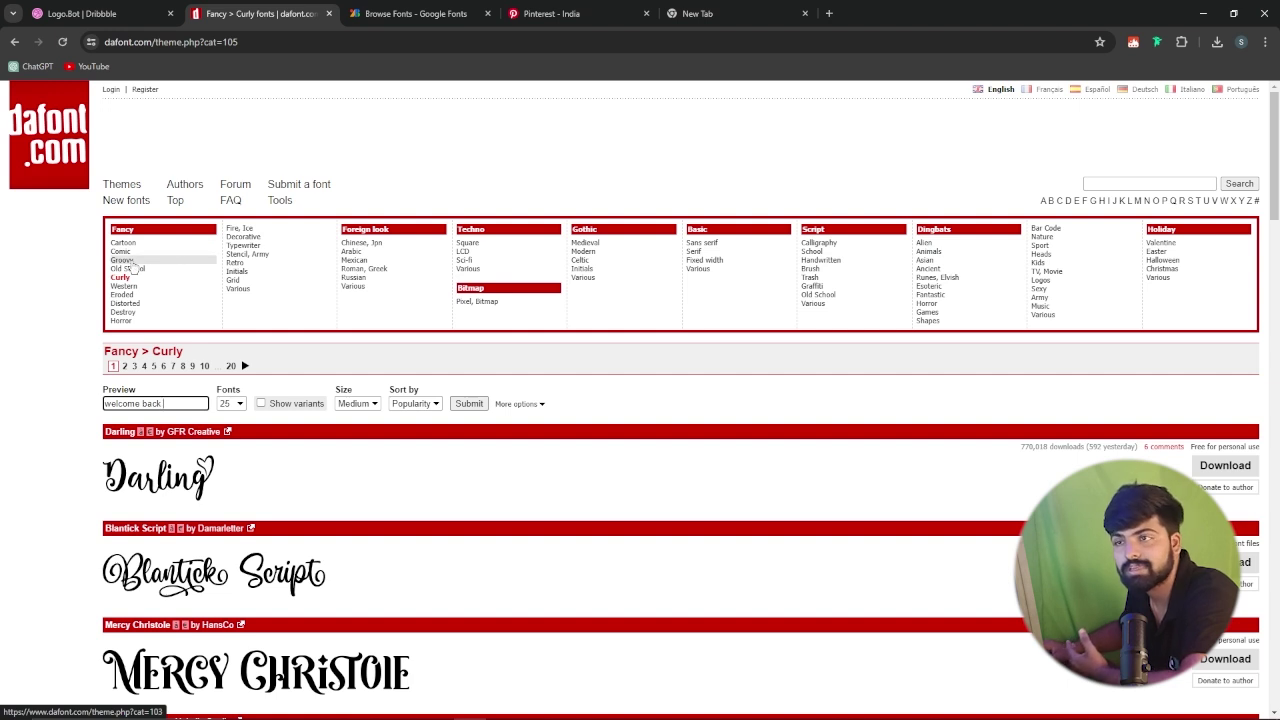
Open the Retro font category, apply "welcome" as the preview text and look through the previewed fonts.
click(257, 265)
scroll(300, 318, down, 2)
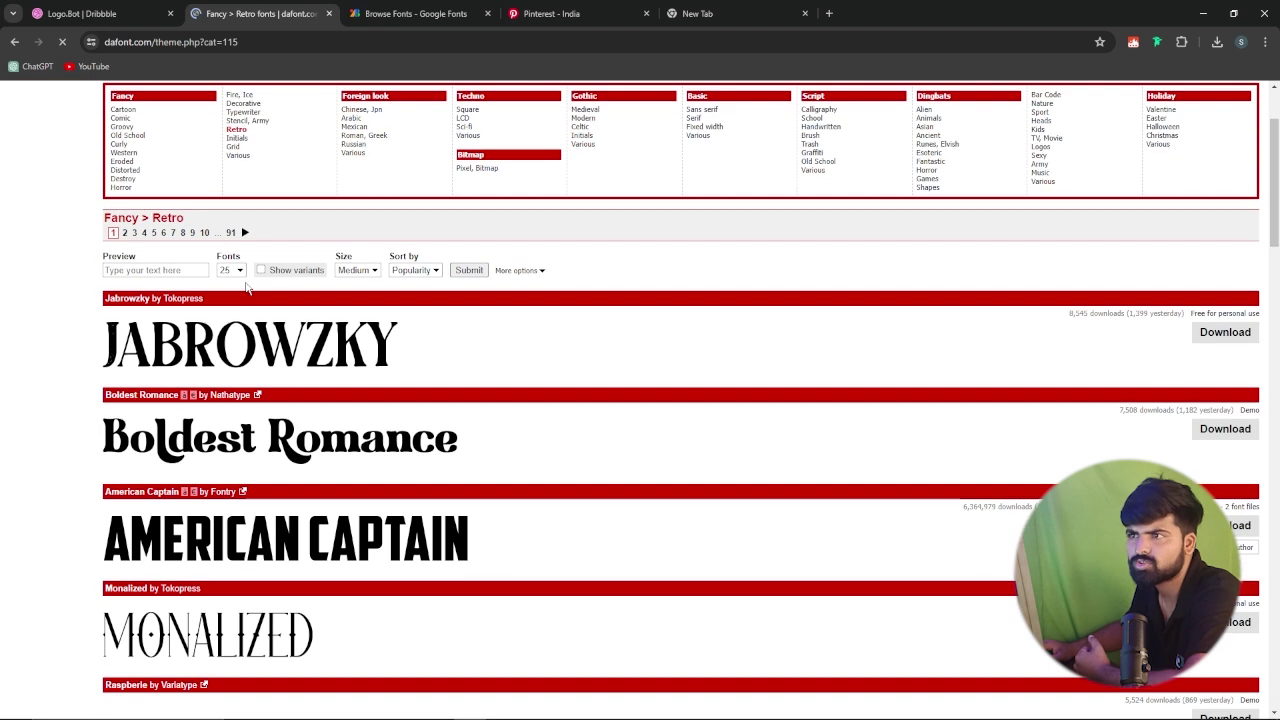
click(149, 270)
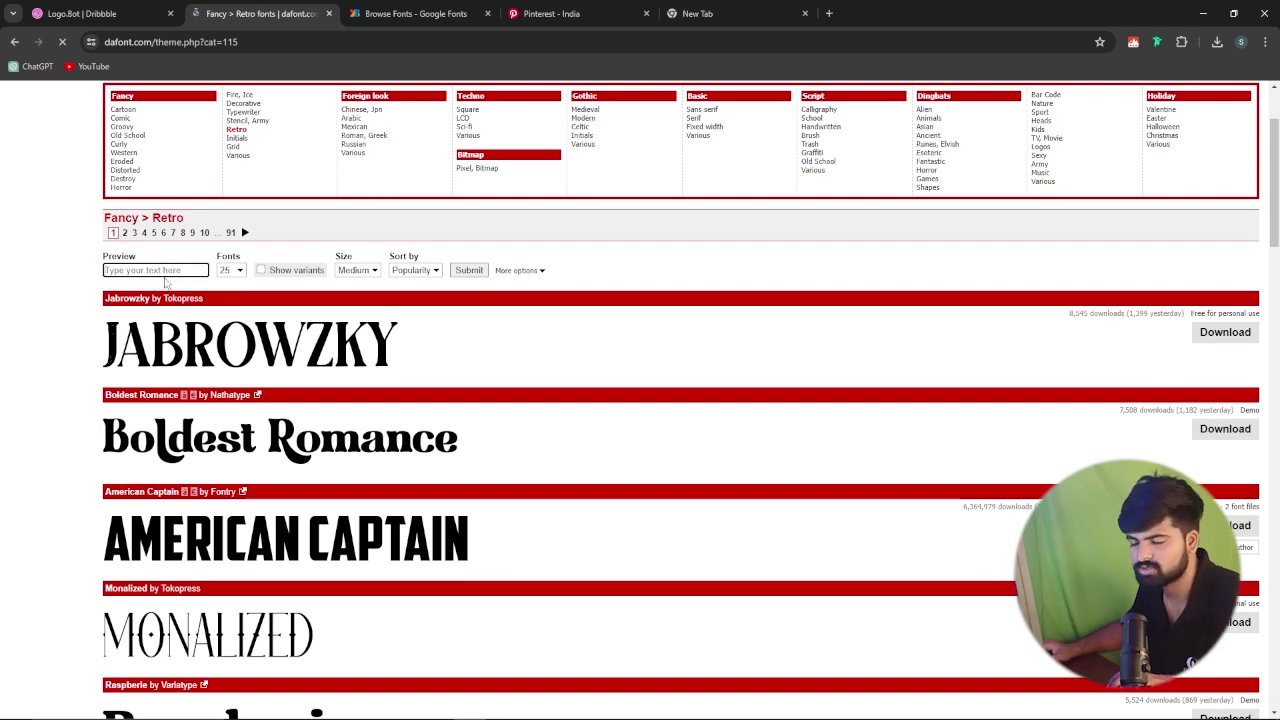
text(welcome)
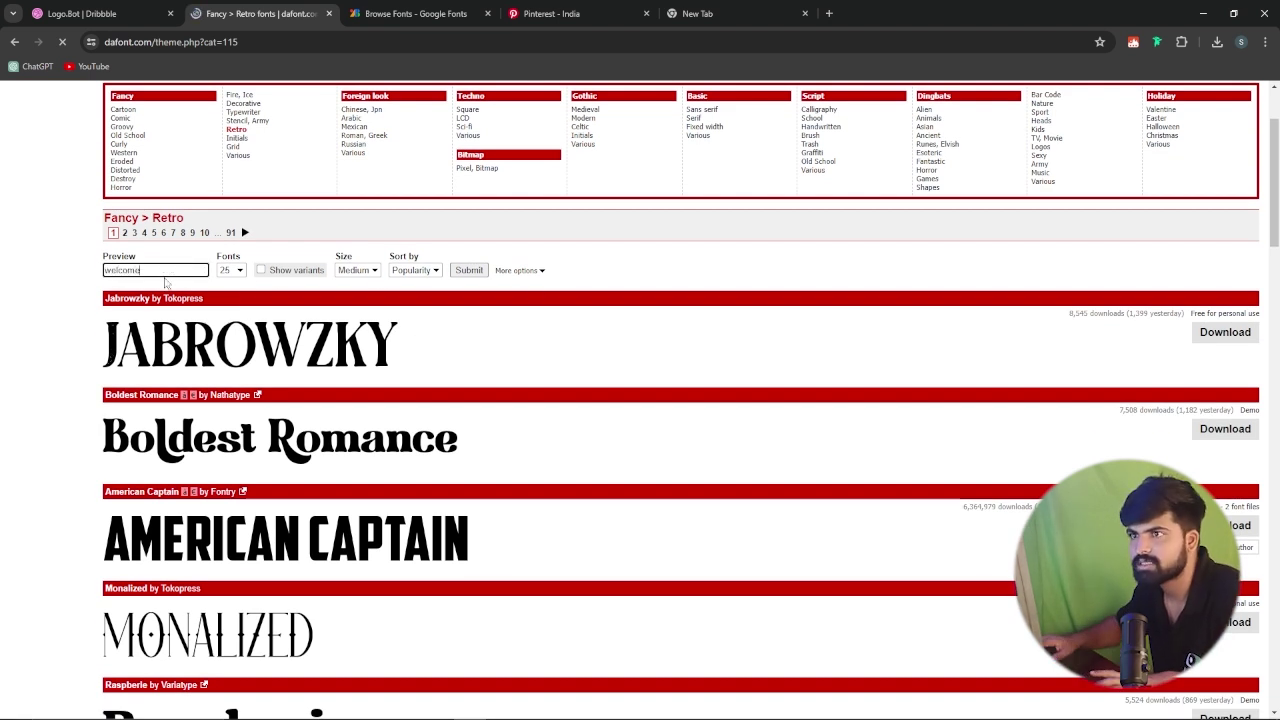
click(467, 271)
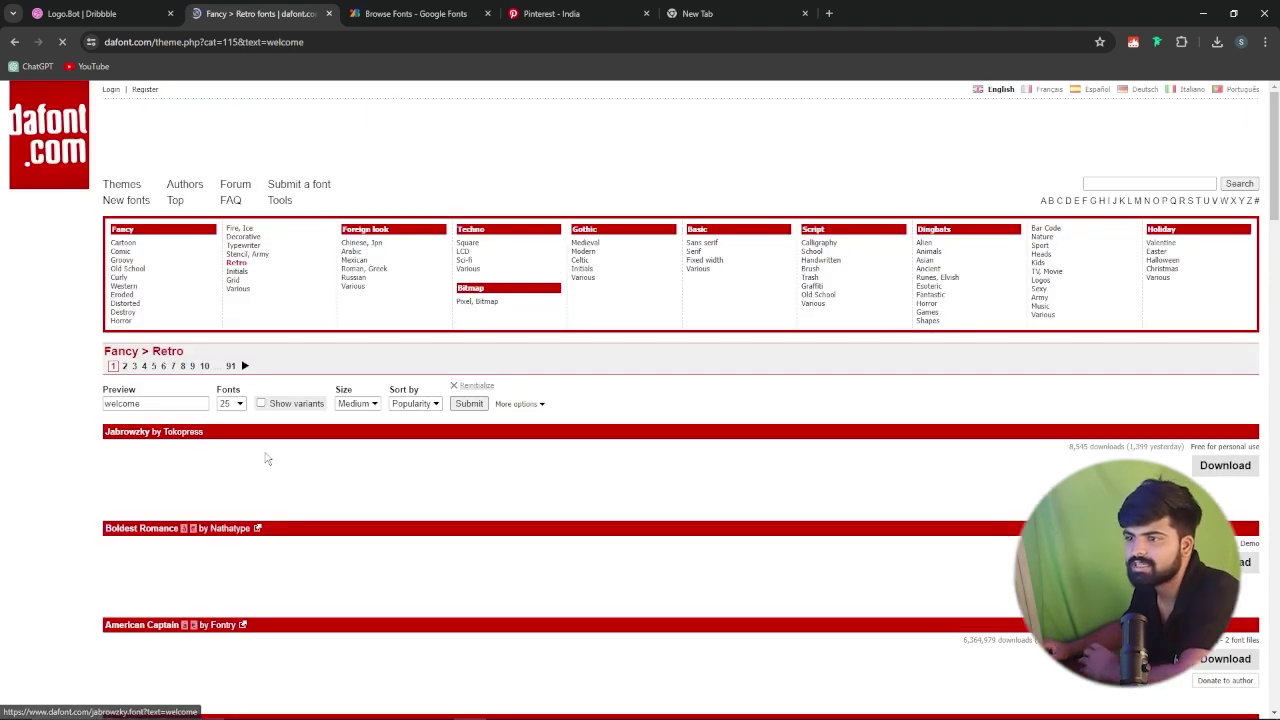
scroll(345, 330, down, 2)
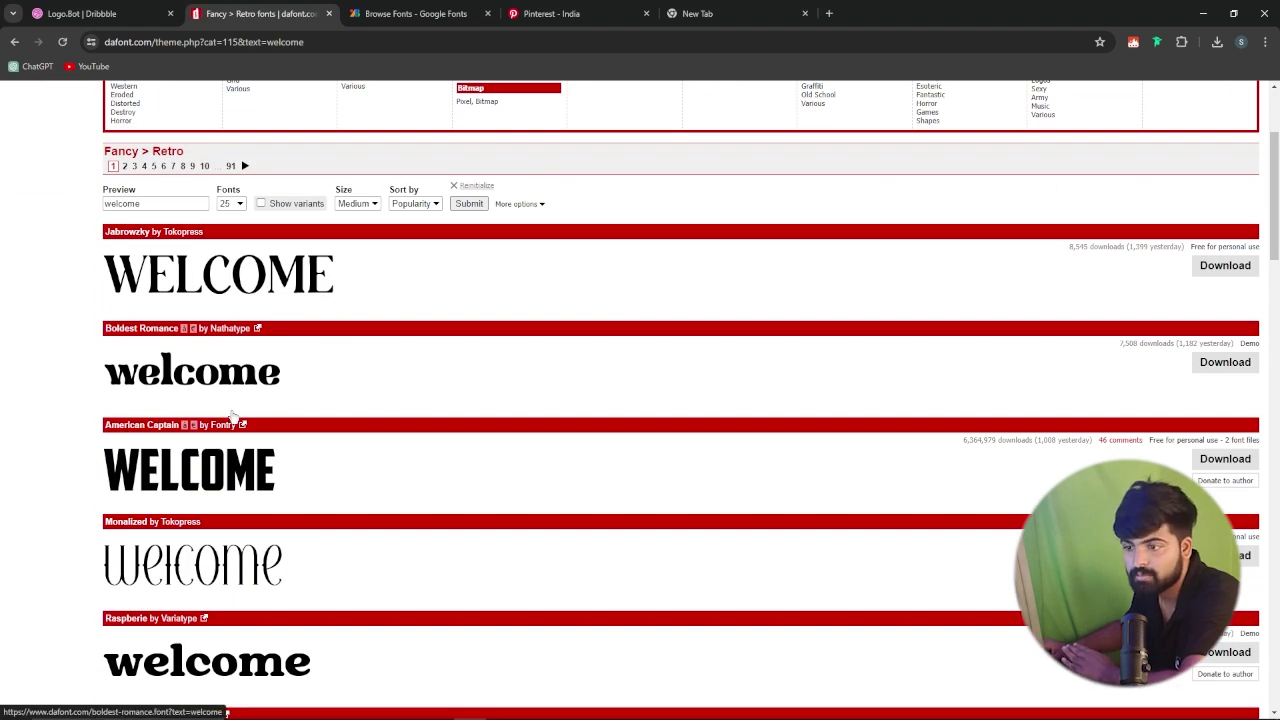
scroll(229, 470, down, 3)
scroll(250, 450, up, 5)
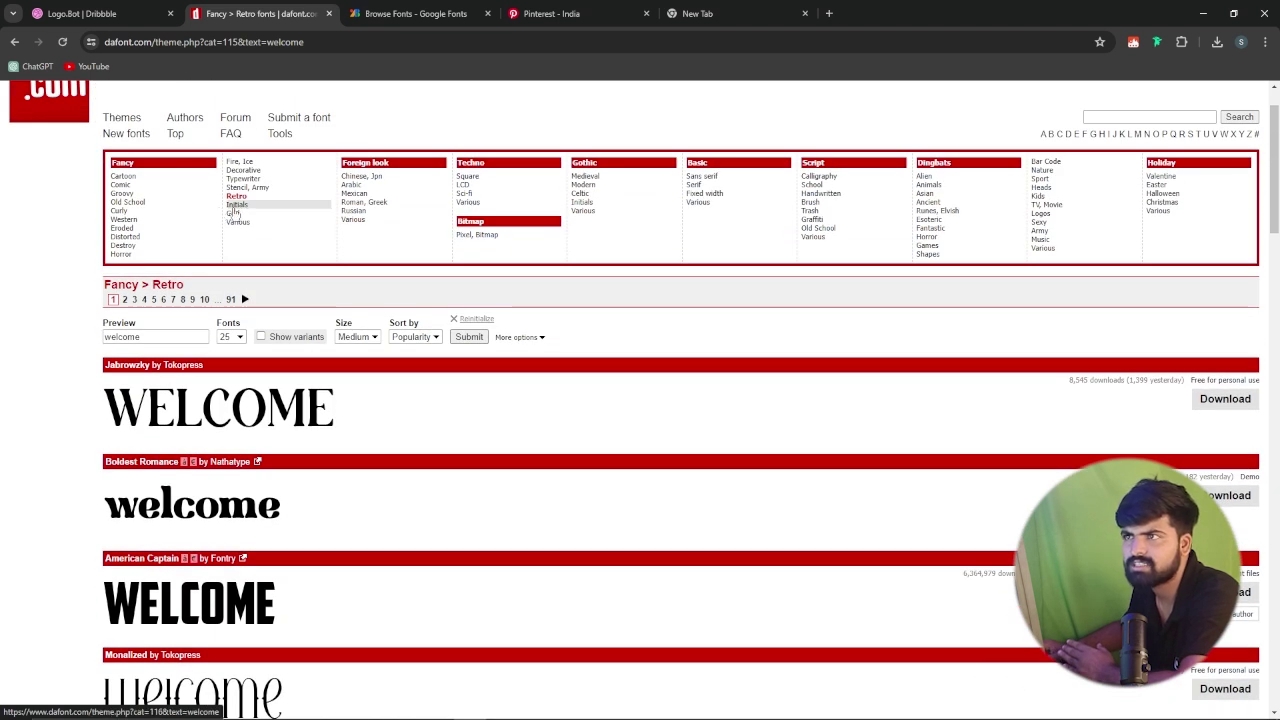
View the "welcome" preview in the Initials category and the Roman, Greek category.
click(236, 204)
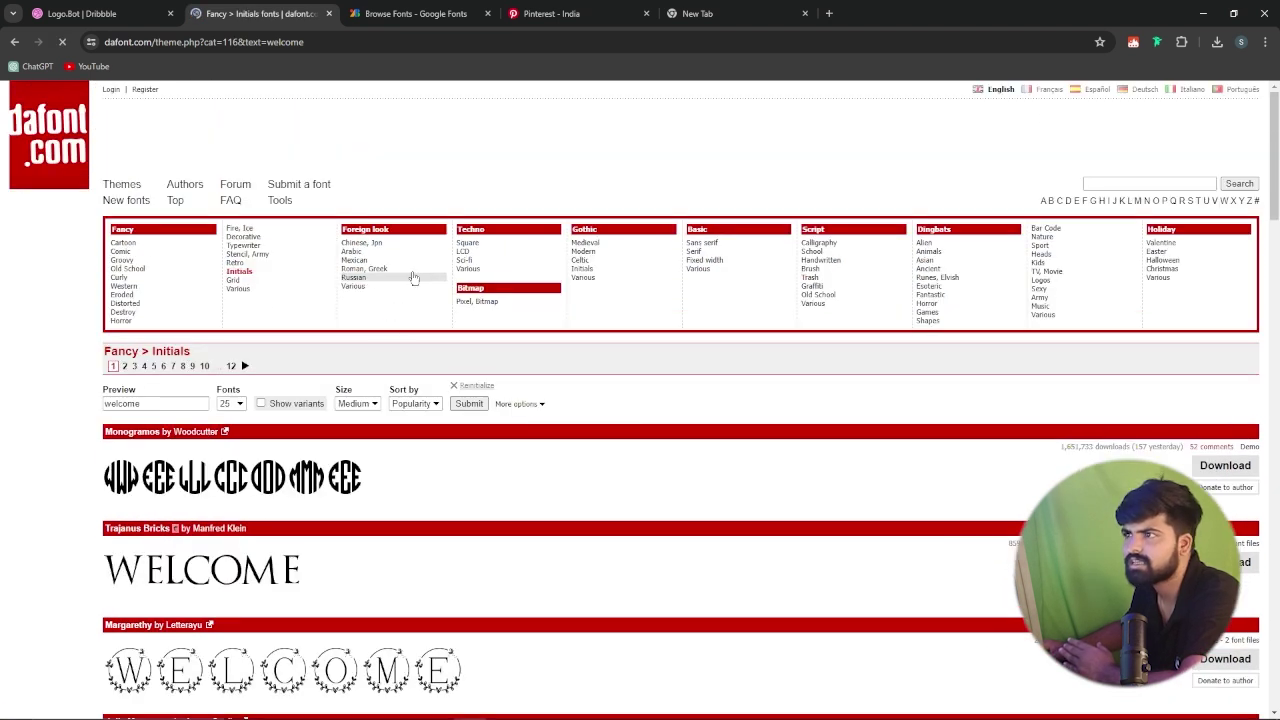
click(368, 272)
scroll(437, 335, down, 3)
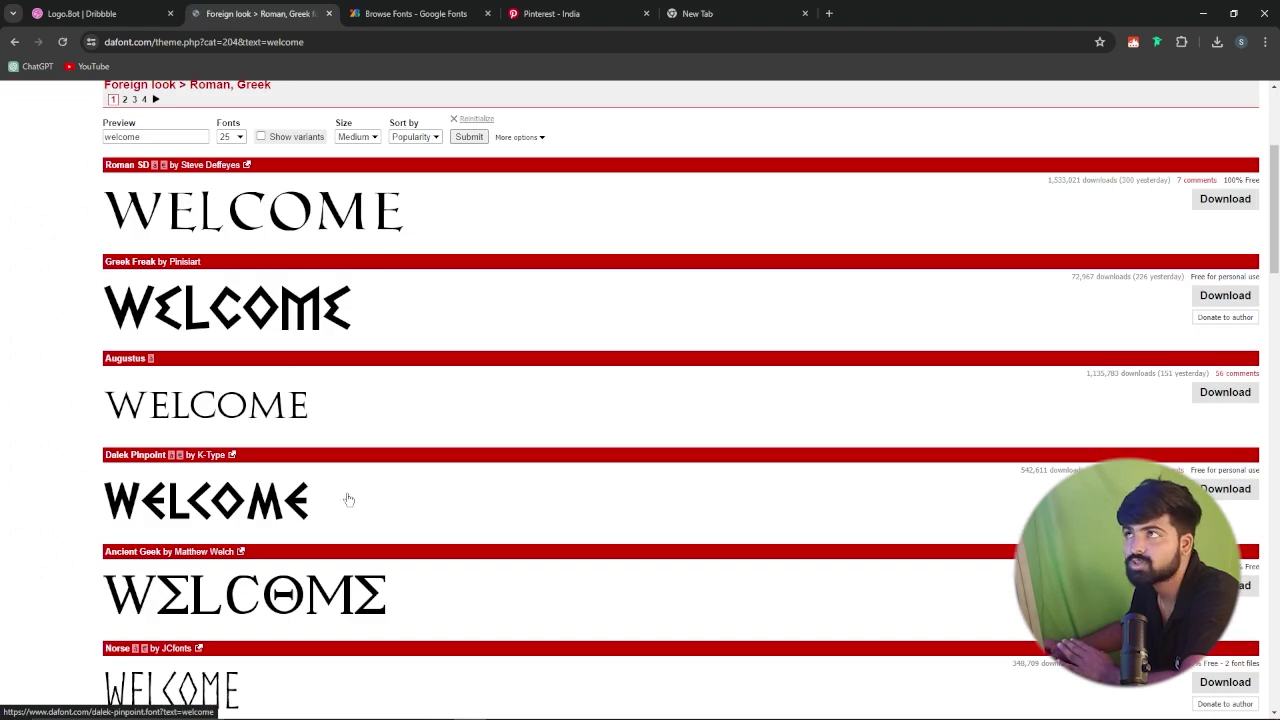
scroll(346, 497, up, 3)
Switch to Google Fonts and preview its fonts with the text "Quaintc" at 35 px.
click(410, 13)
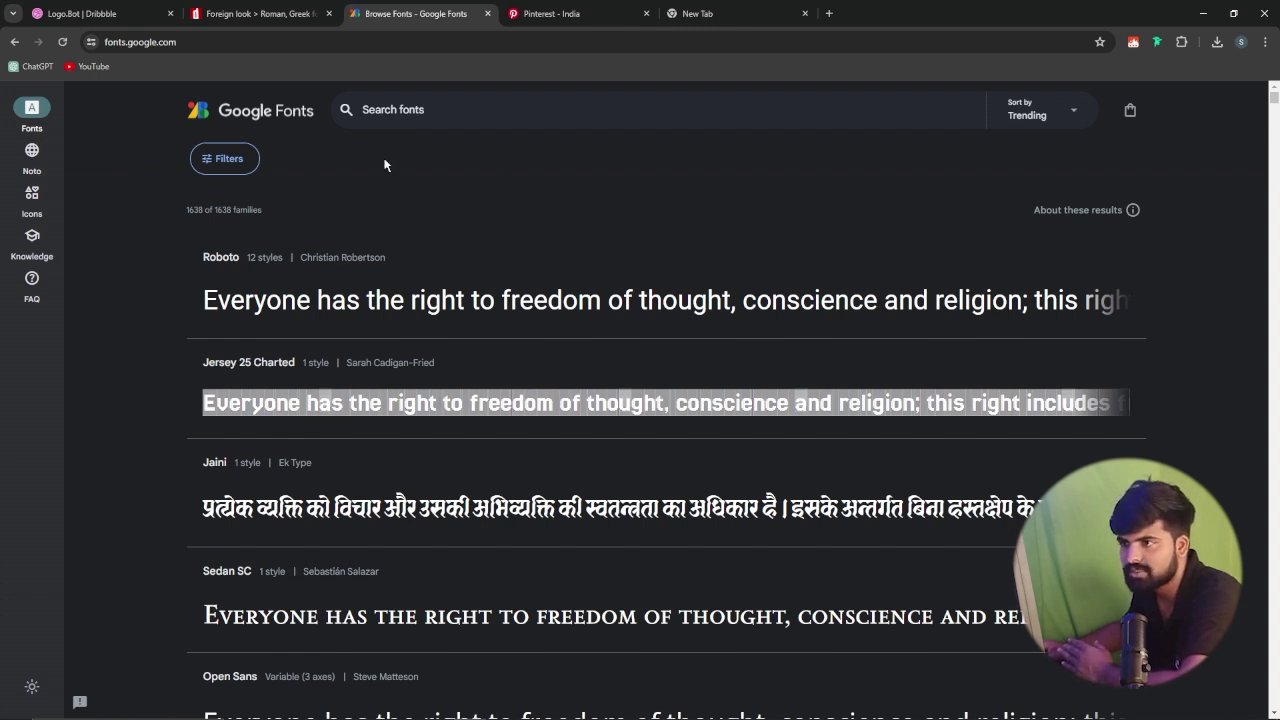
click(217, 160)
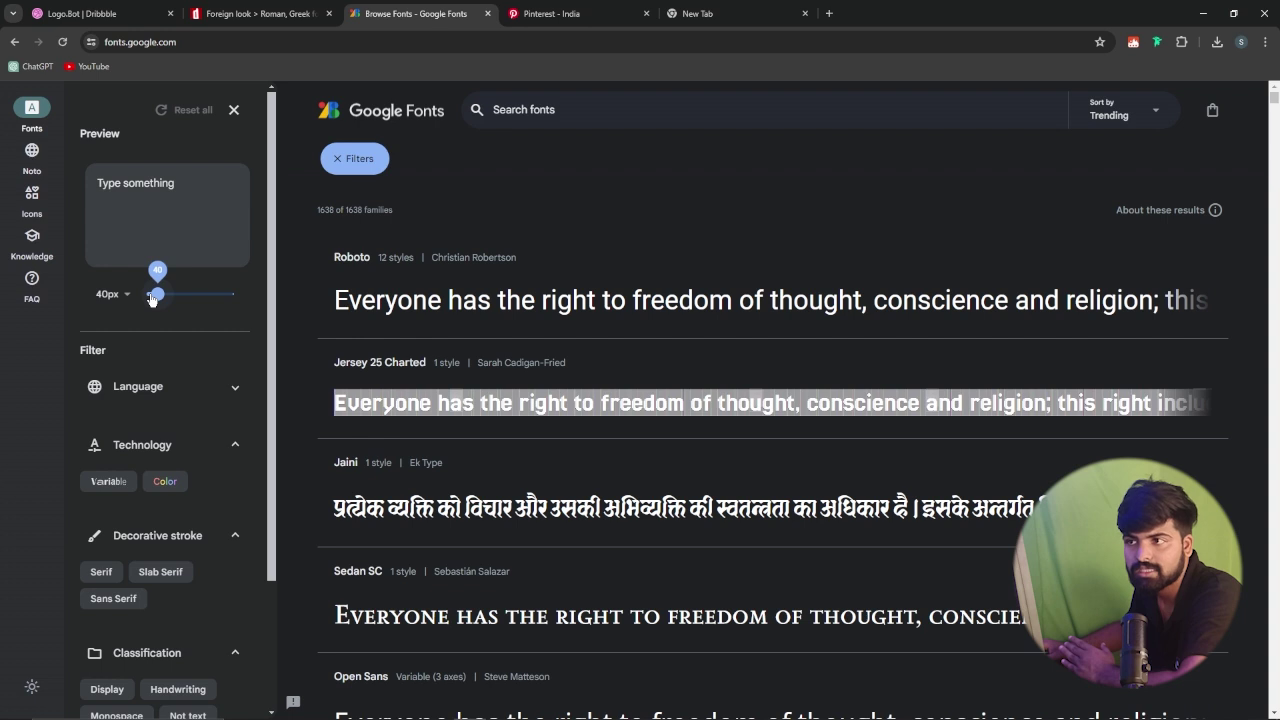
click(136, 189)
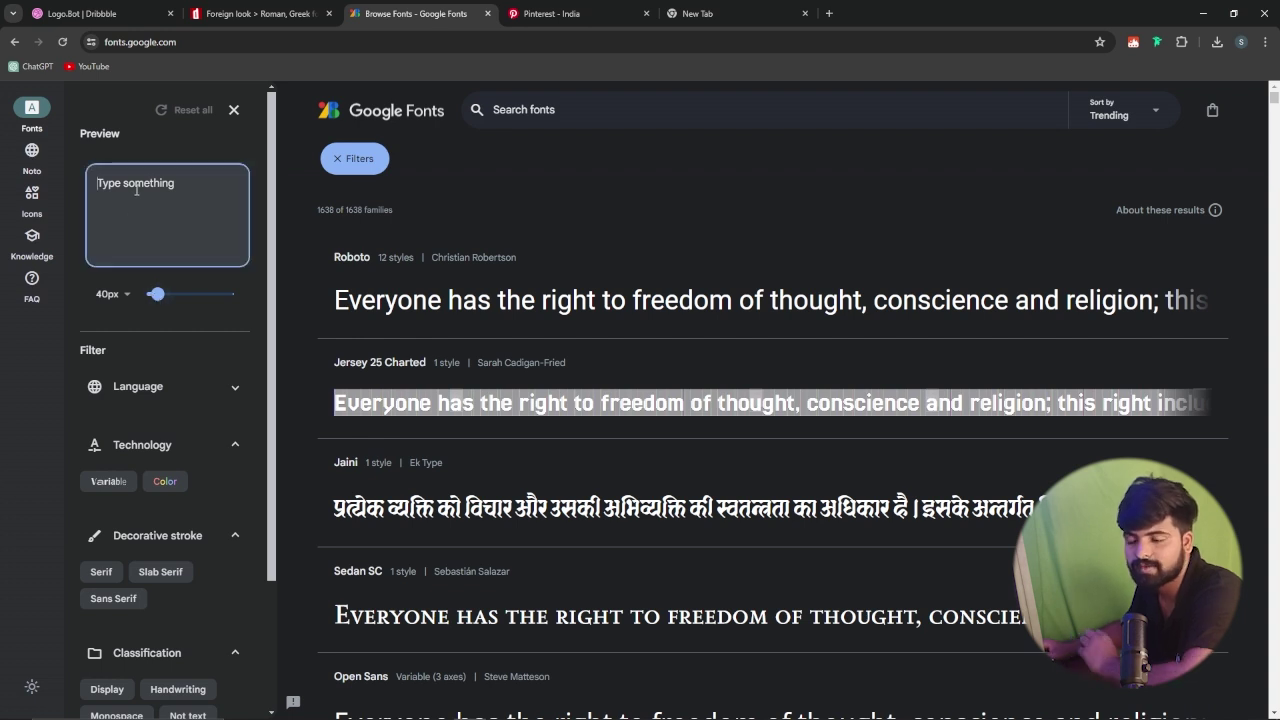
text(Q)
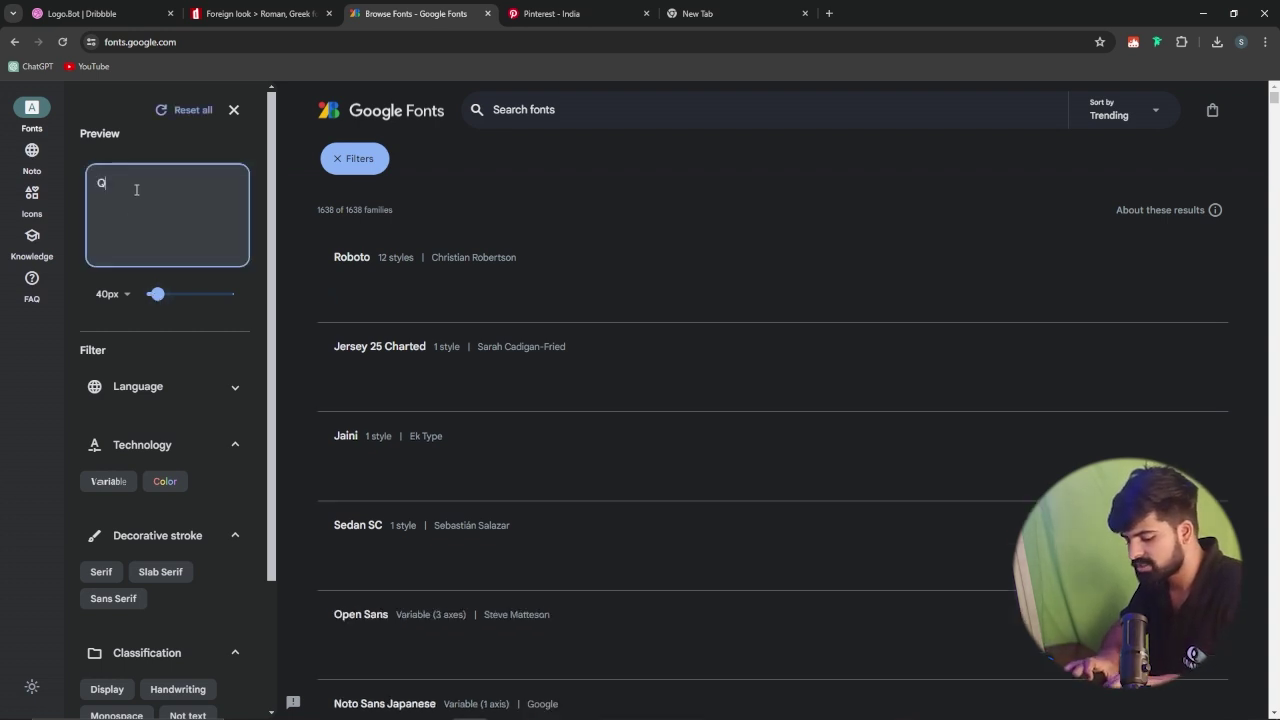
text(uaintc)
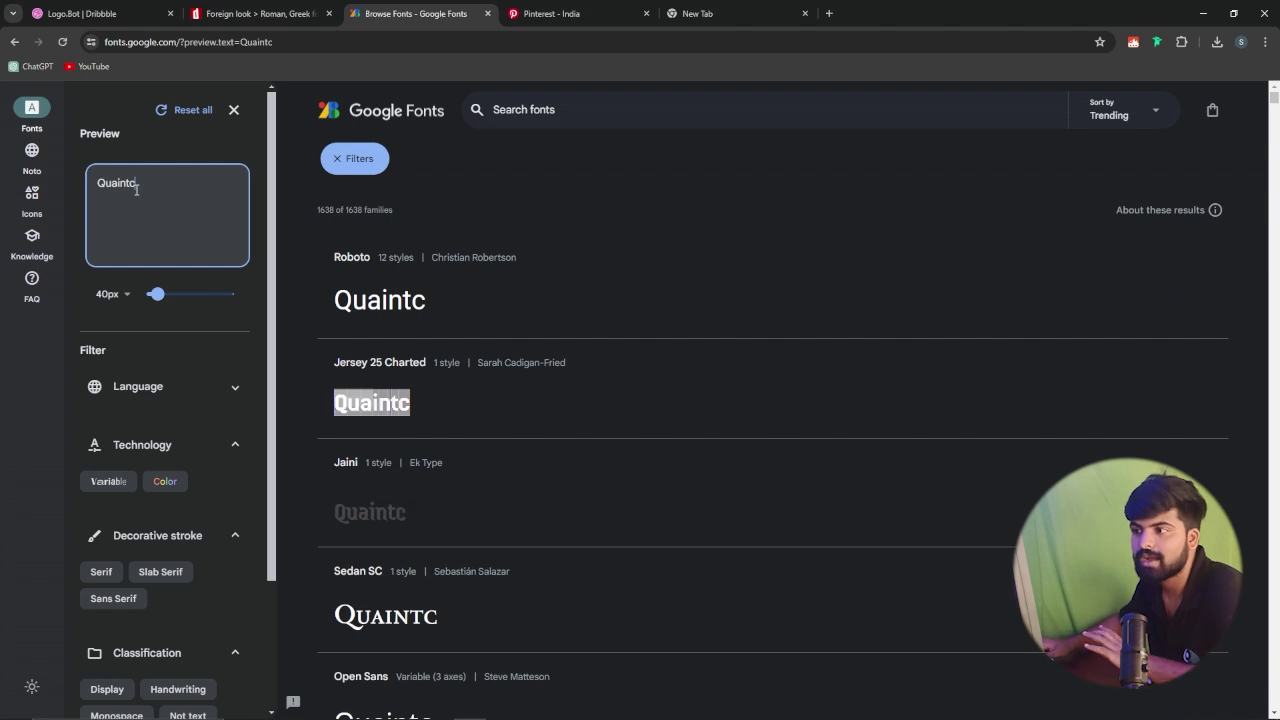
click(161, 300)
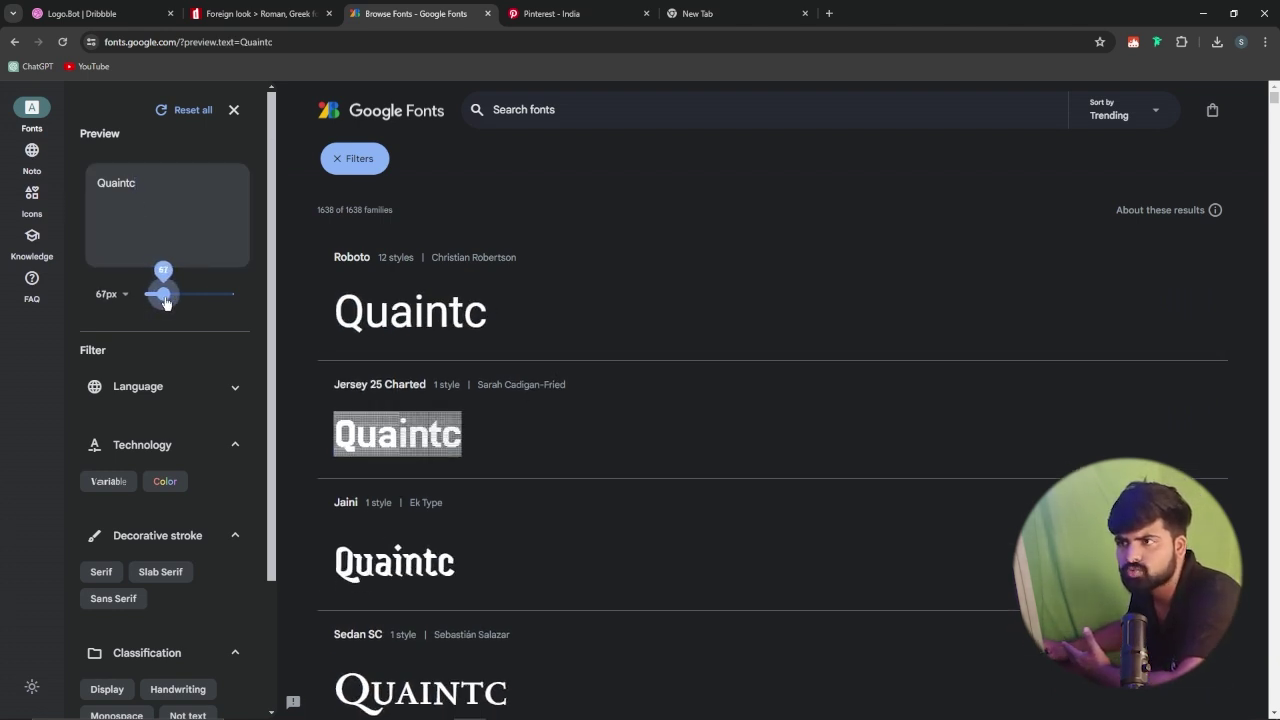
drag(161, 303, 156, 312)
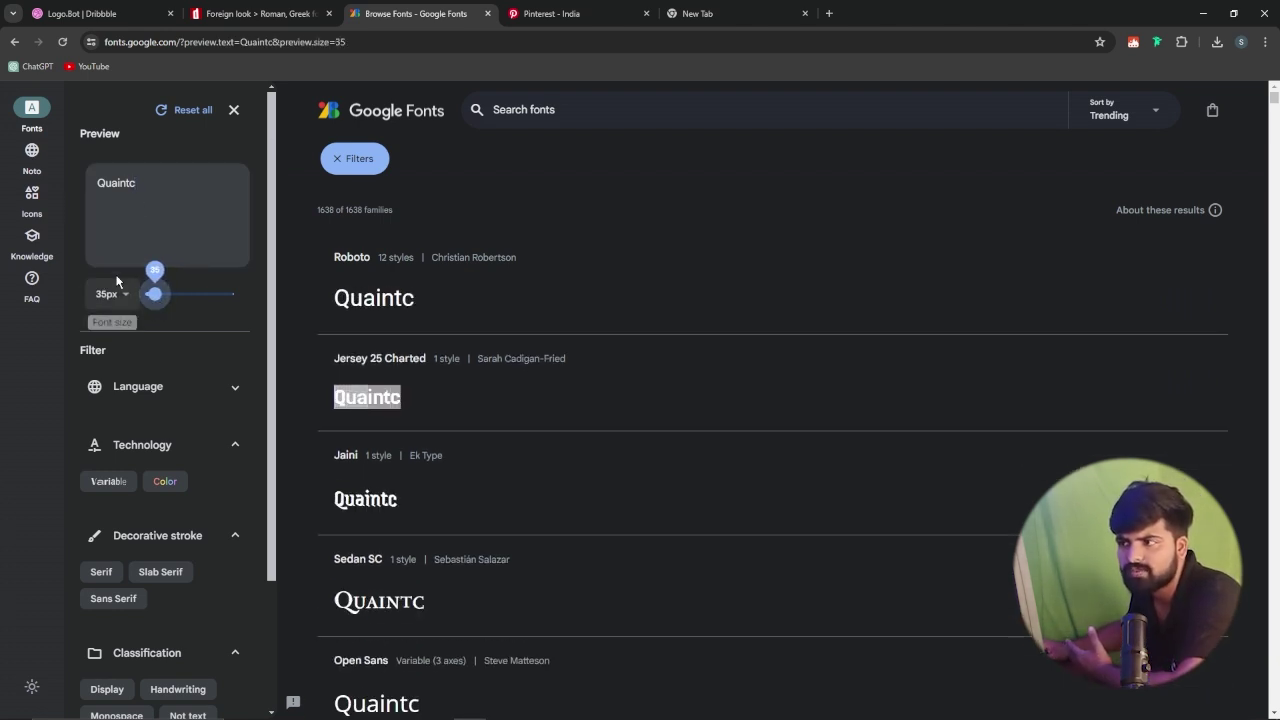
Filter the Google Fonts list to fonts that support the Tamil language.
scroll(150, 270, down, 2)
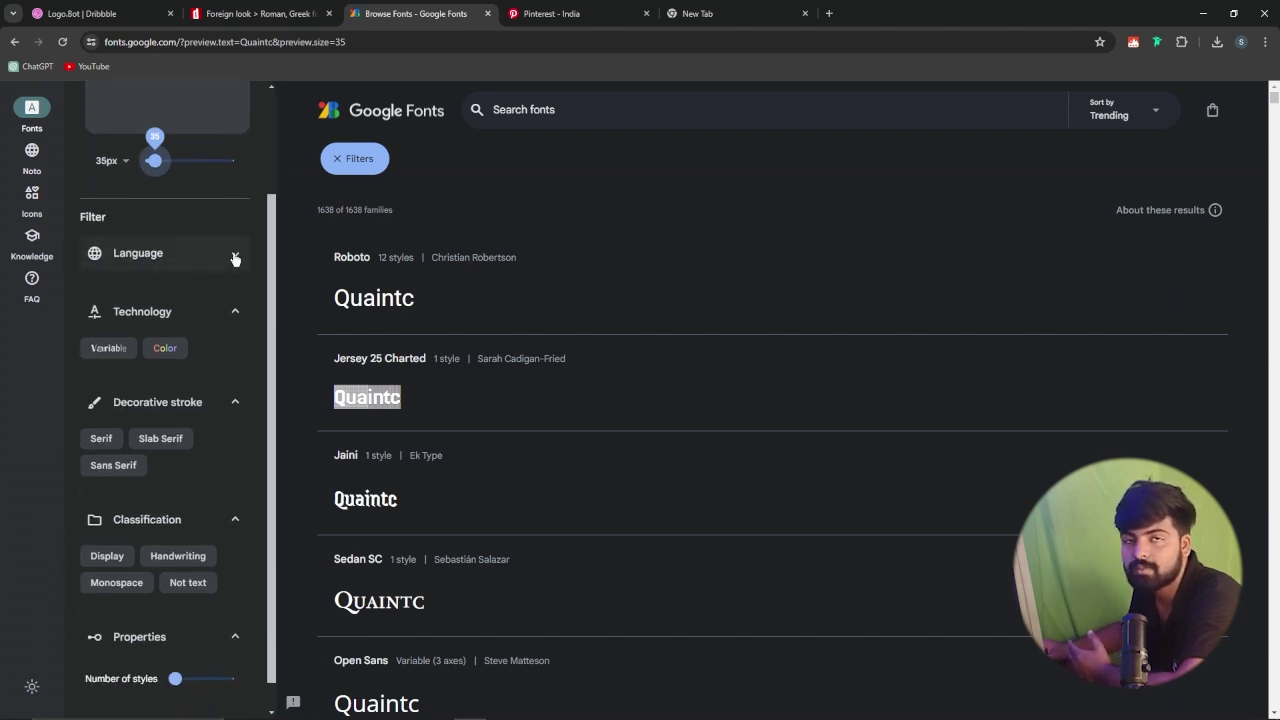
click(235, 258)
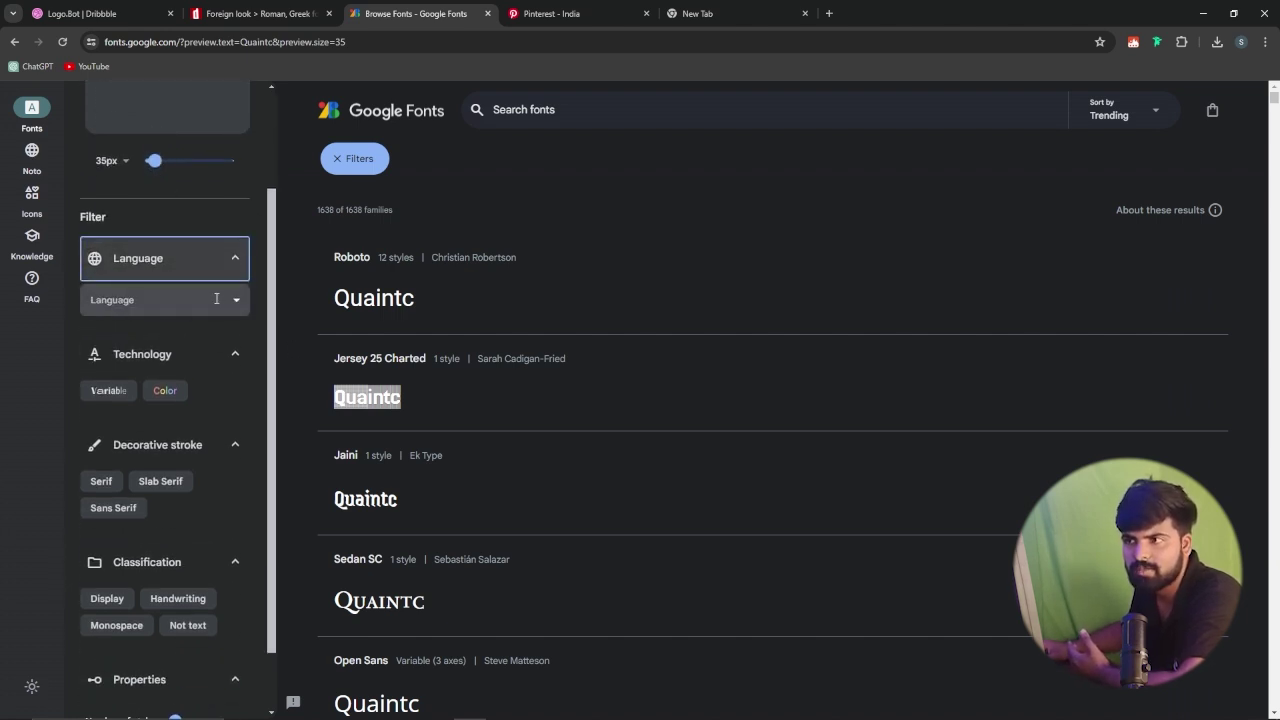
click(235, 300)
scroll(180, 400, down, 10)
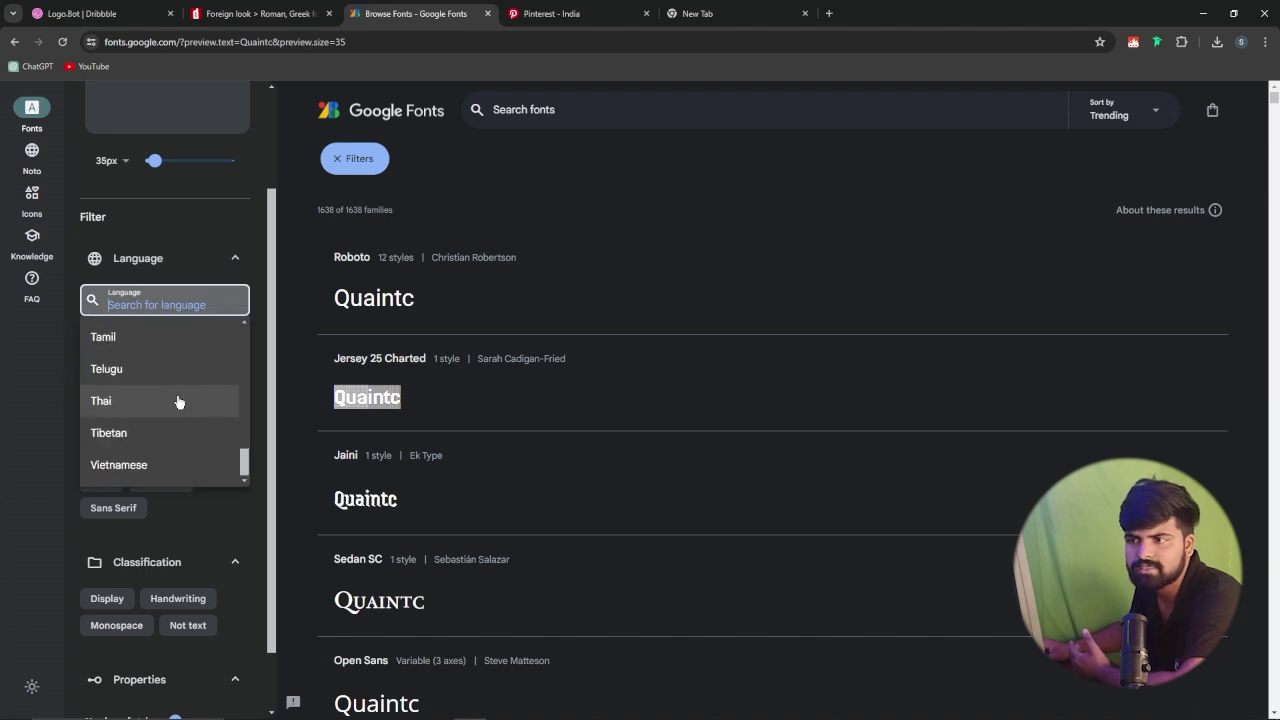
scroll(160, 385, up, 1)
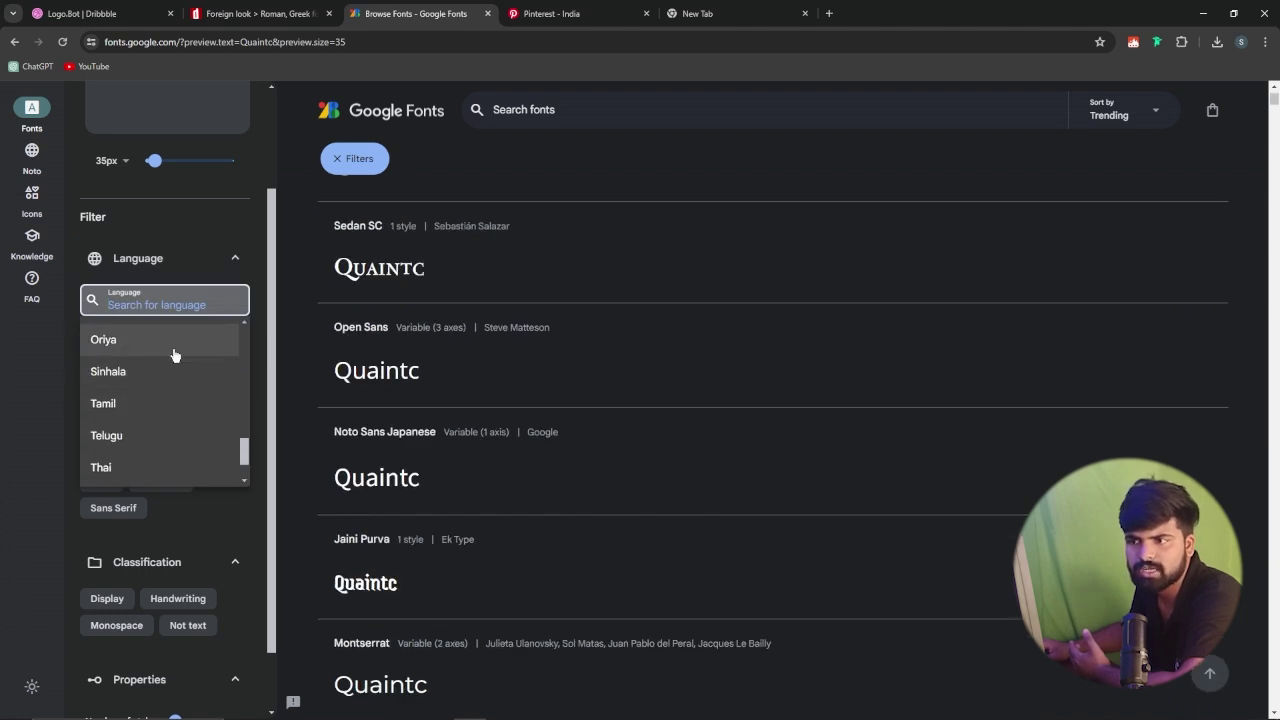
click(129, 405)
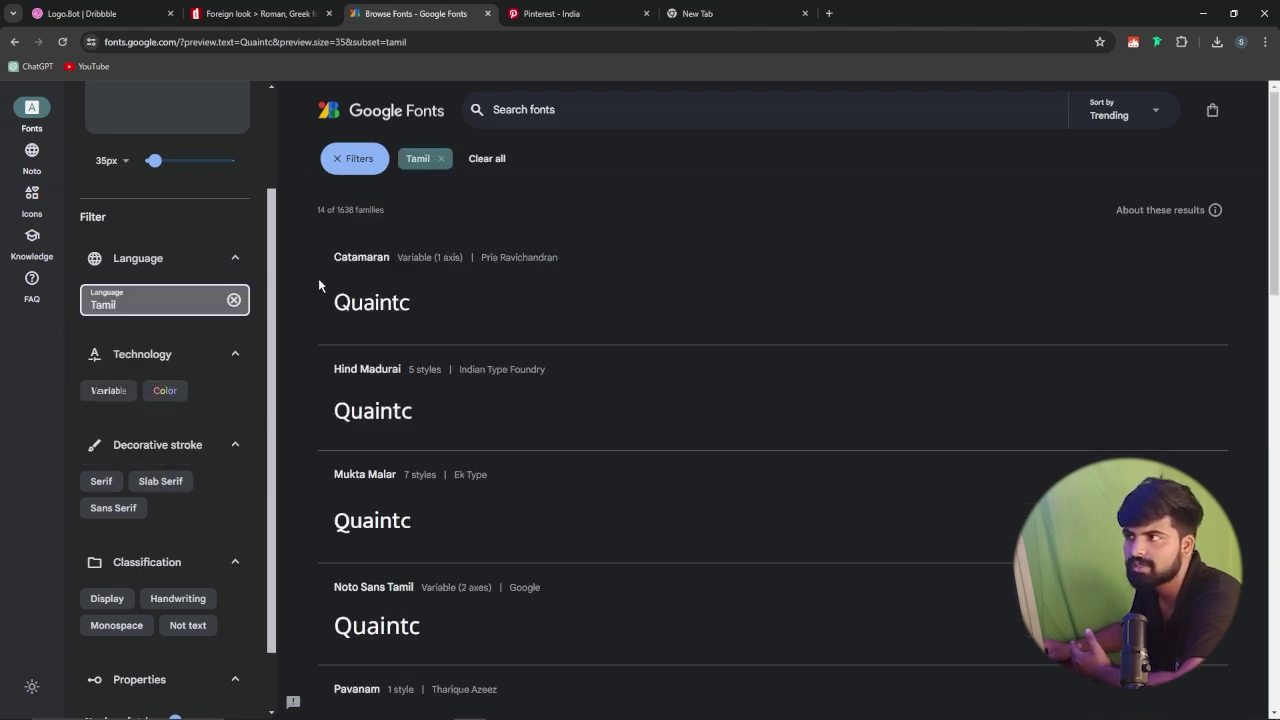
Clear the custom preview text "Quaintc" from the Tamil font list.
scroll(195, 252, up, 2)
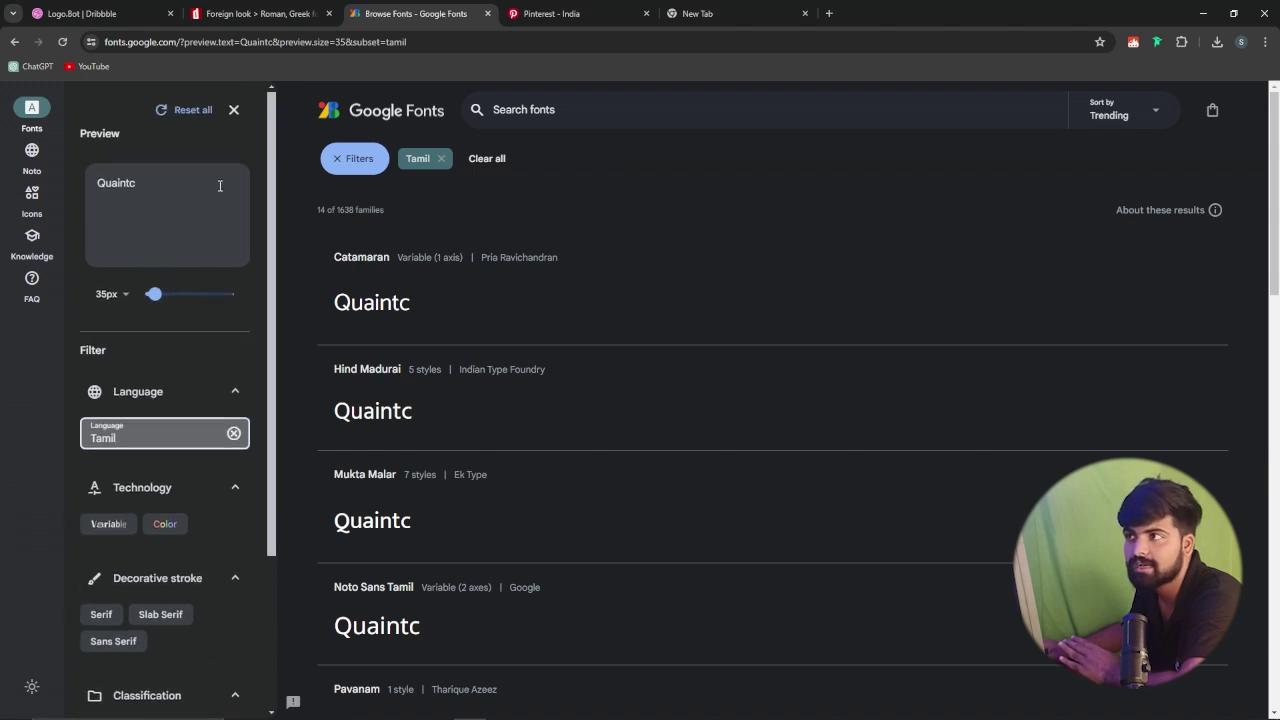
triple_click(182, 192)
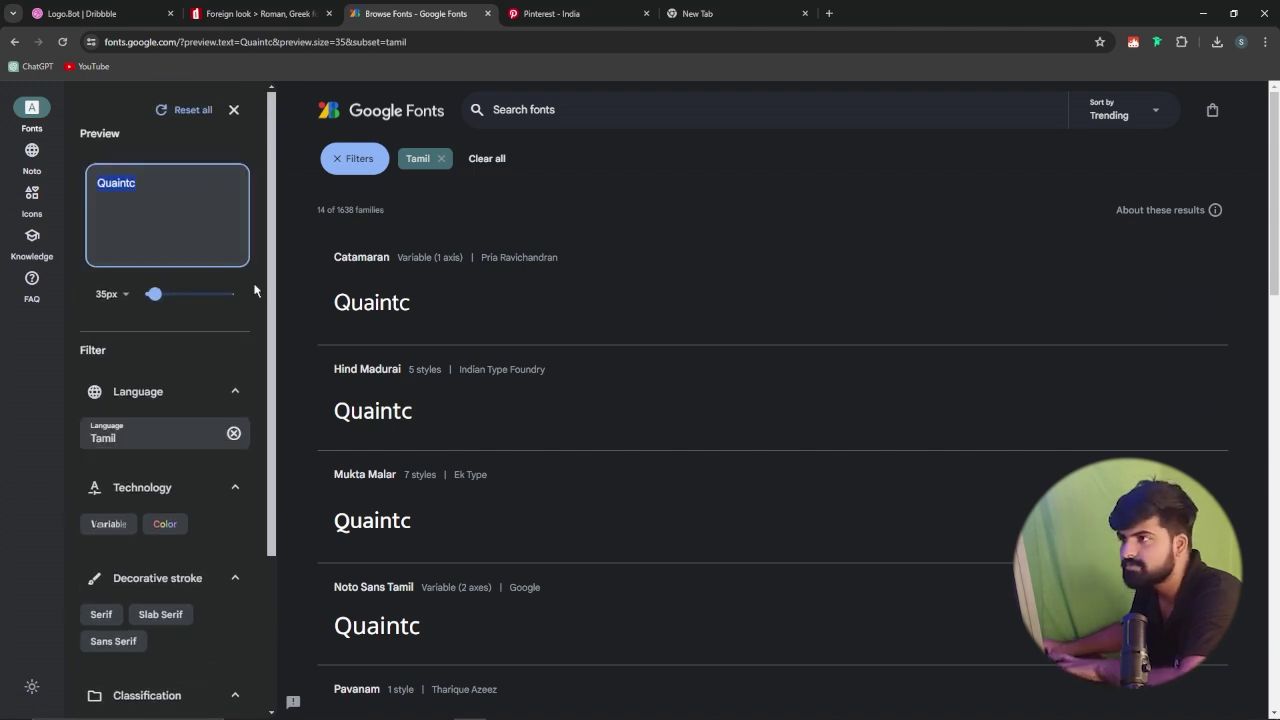
key(BackSpace)
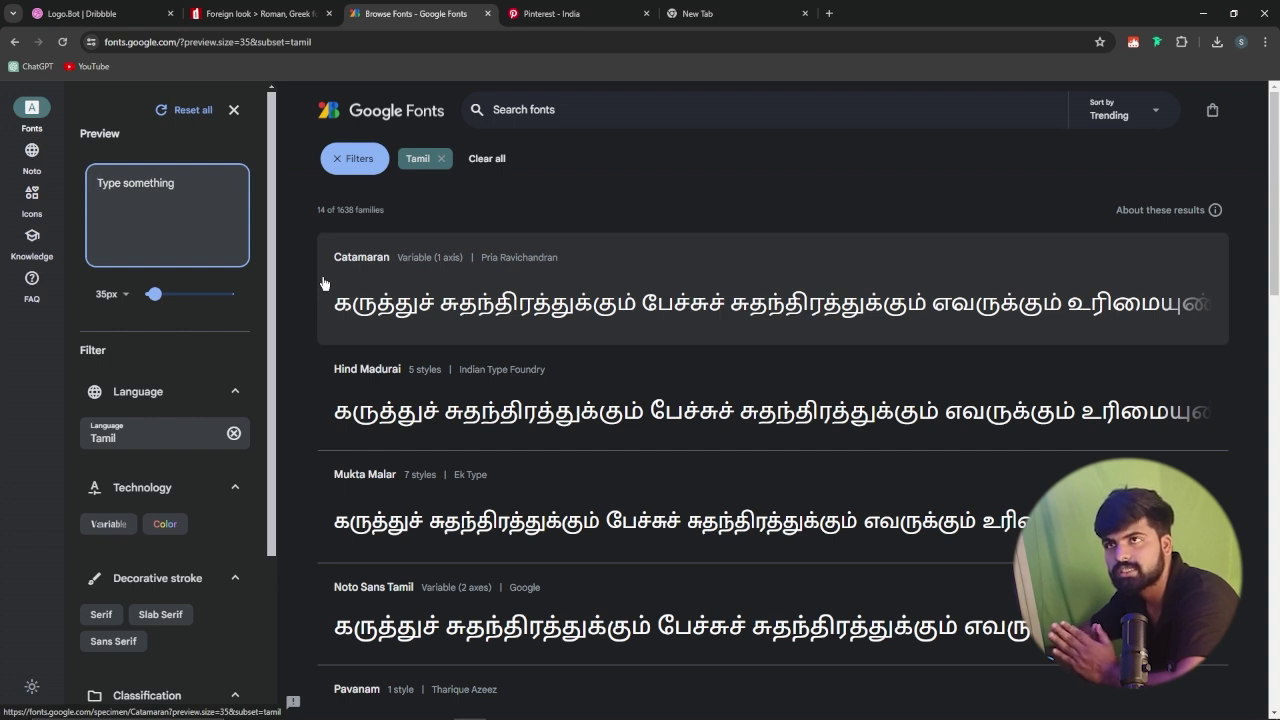
Switch to the Logo.Bot profile on Dribbble and look through its logo designs for inspiration.
click(90, 13)
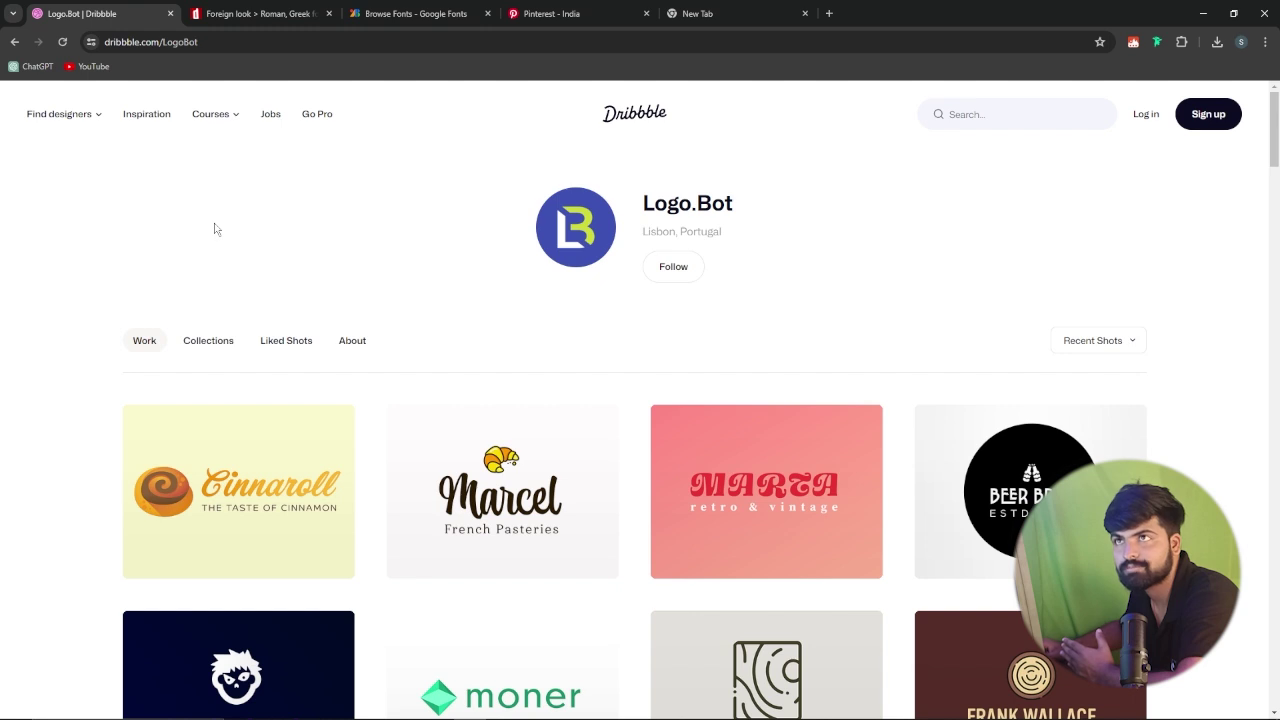
scroll(649, 346, down, 4)
scroll(700, 300, up, 4)
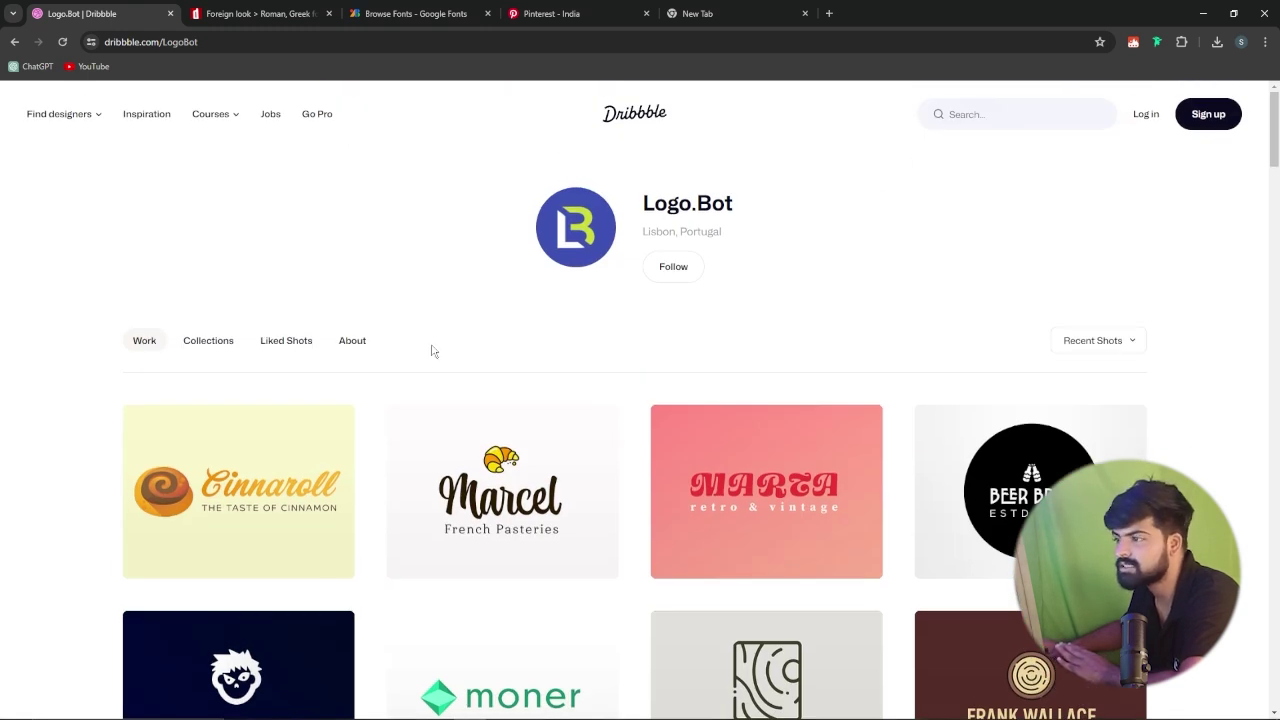
scroll(431, 351, down, 9)
scroll(468, 425, down, 2)
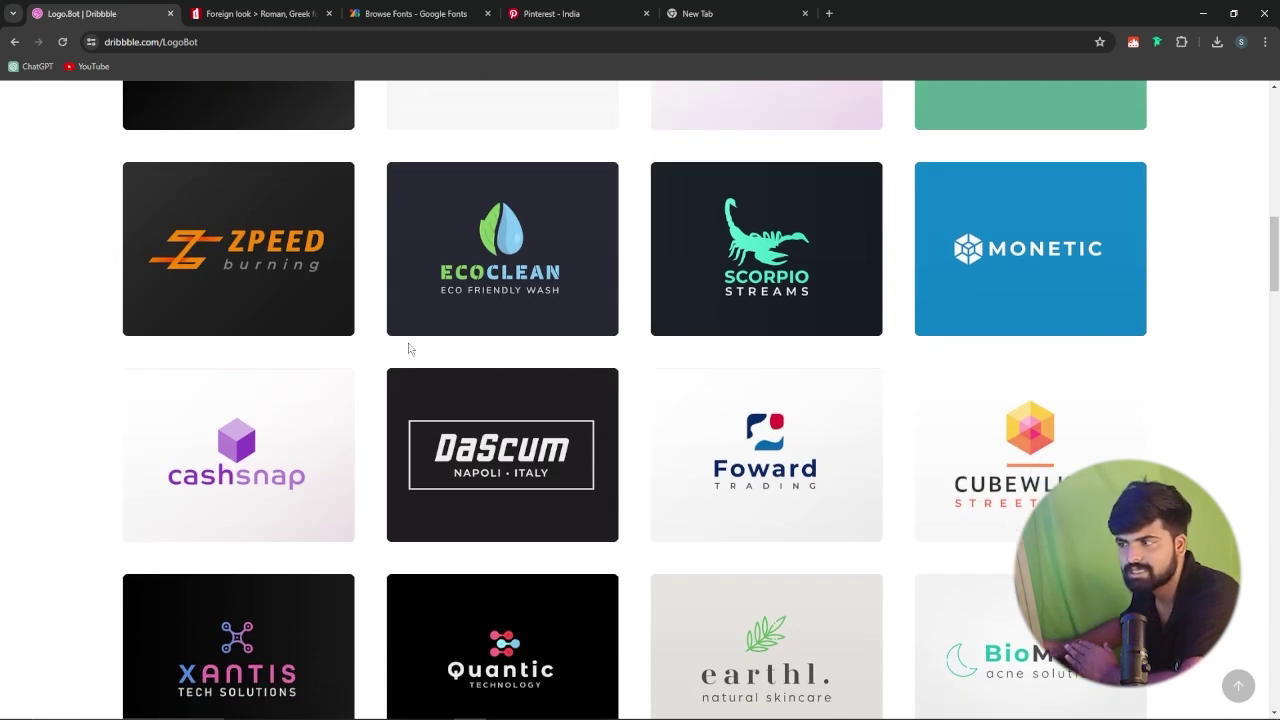
scroll(345, 330, down, 3)
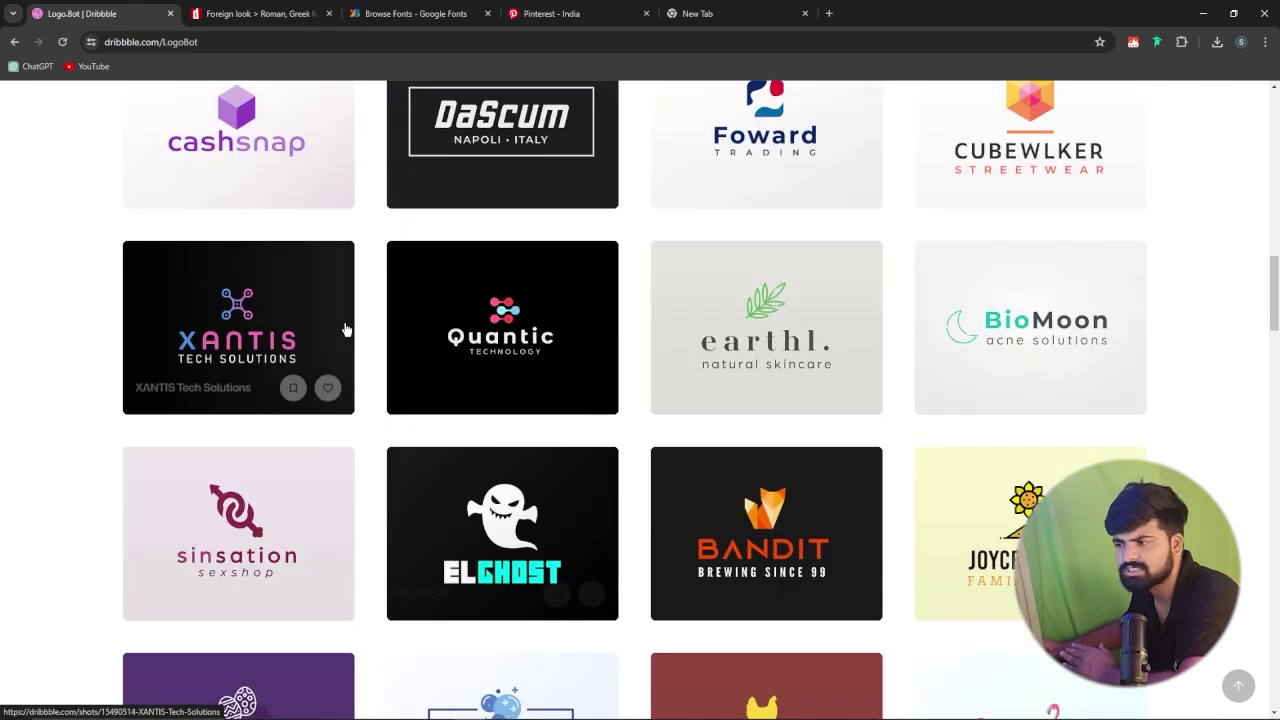
scroll(487, 441, down, 4)
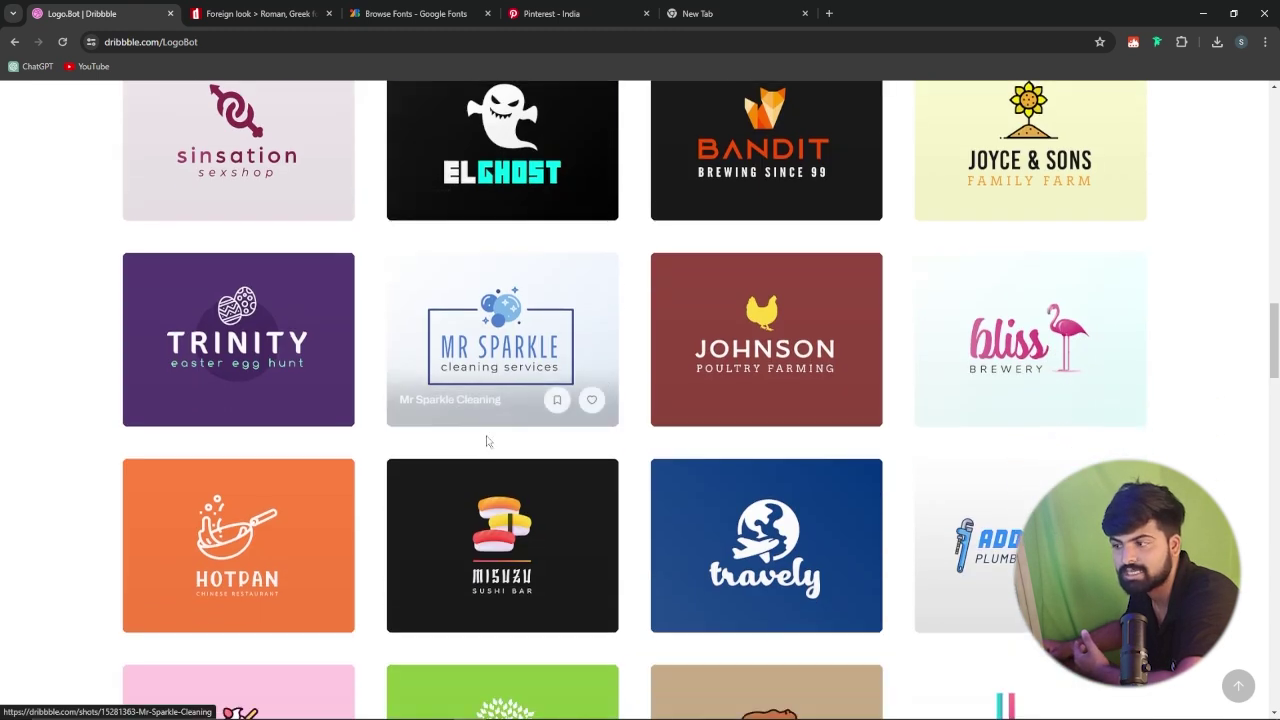
scroll(487, 441, up, 3)
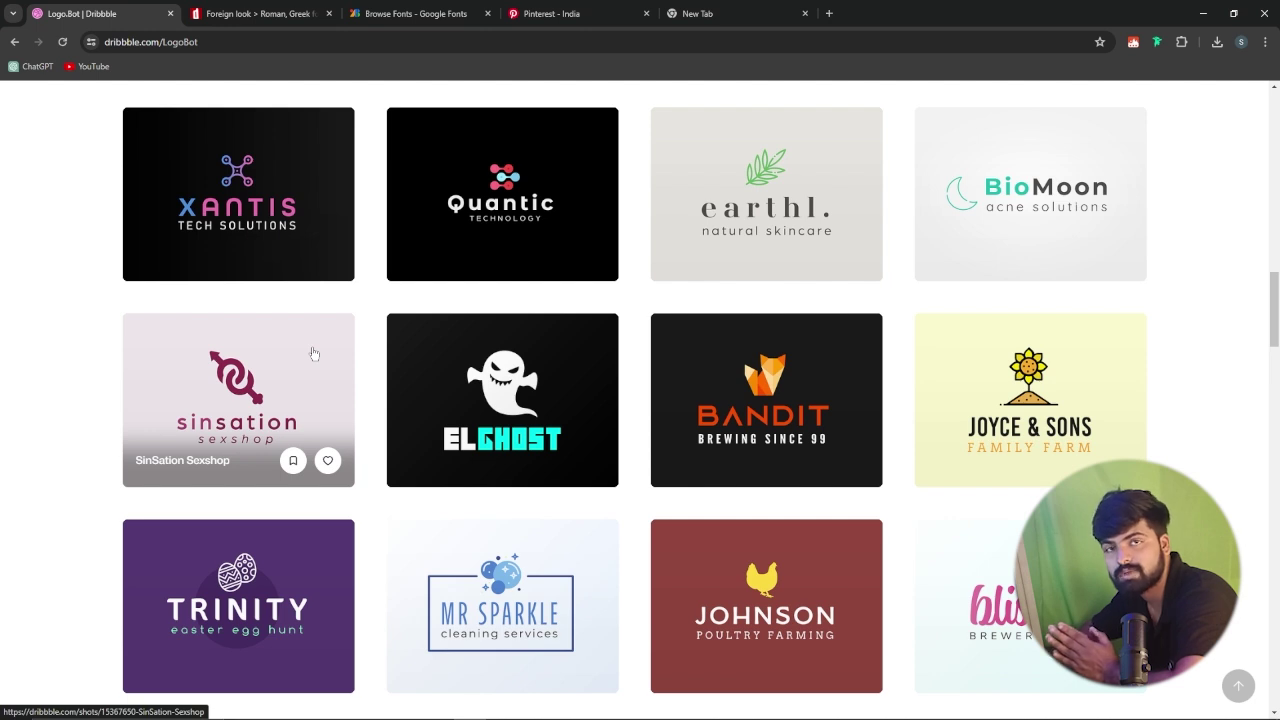
Switch to Pinterest and look through the popular ideas on its Explore page.
click(551, 13)
scroll(472, 382, down, 5)
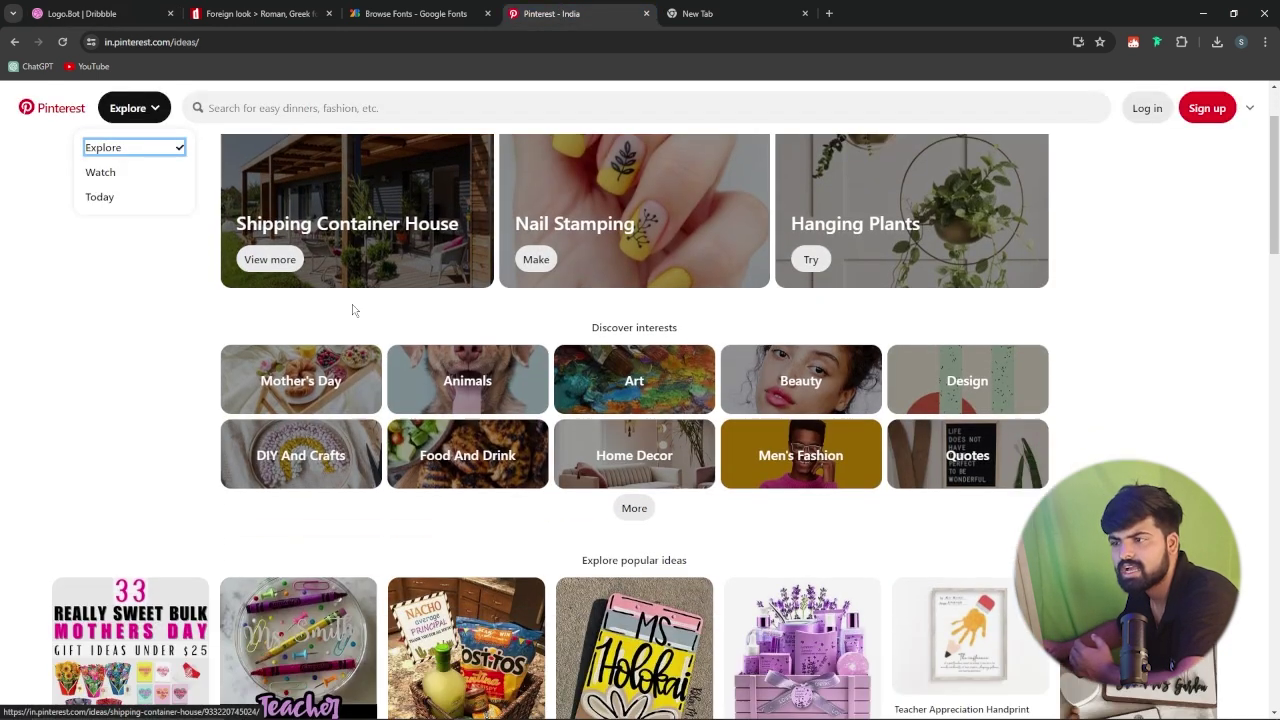
scroll(472, 382, down, 1)
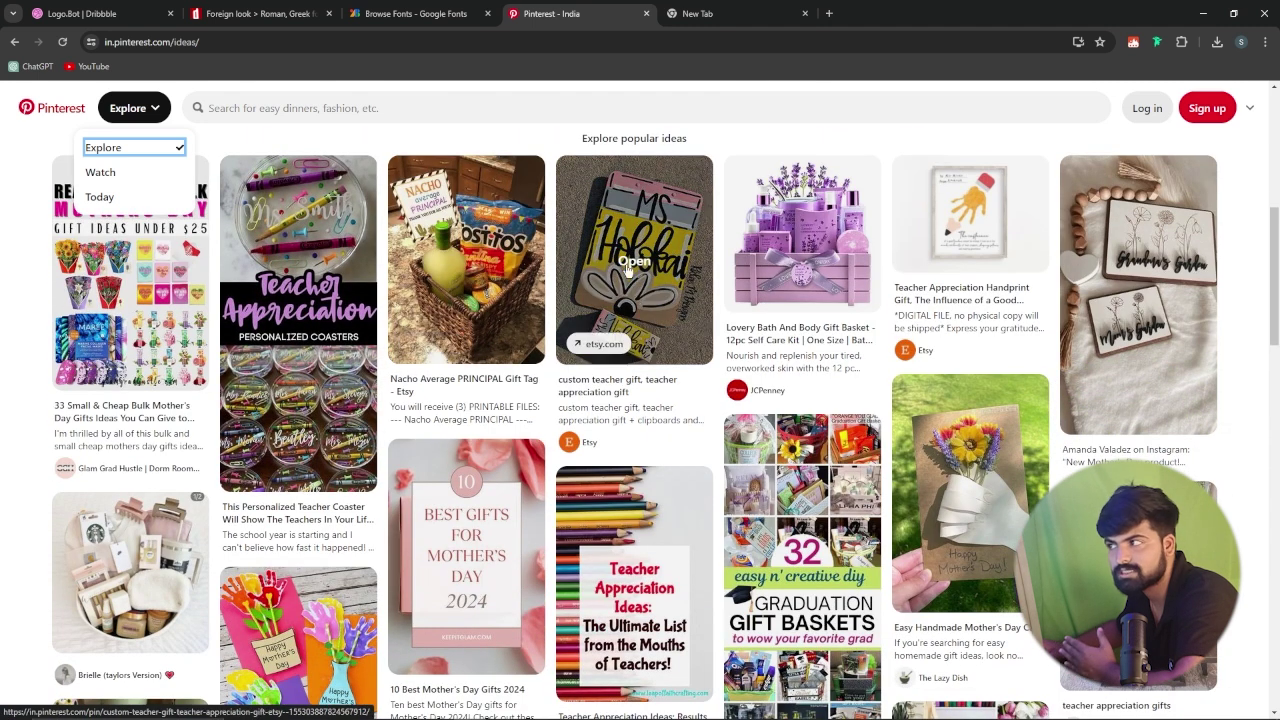
scroll(625, 322, down, 3)
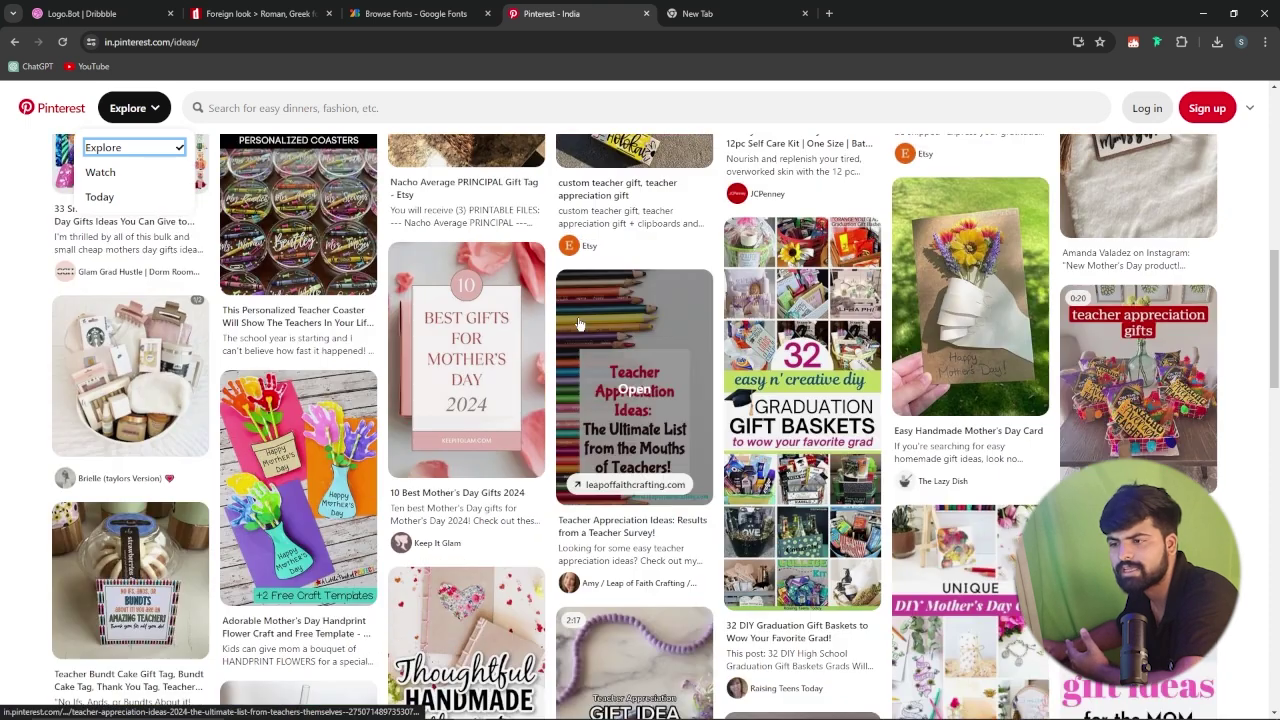
scroll(585, 316, down, 3)
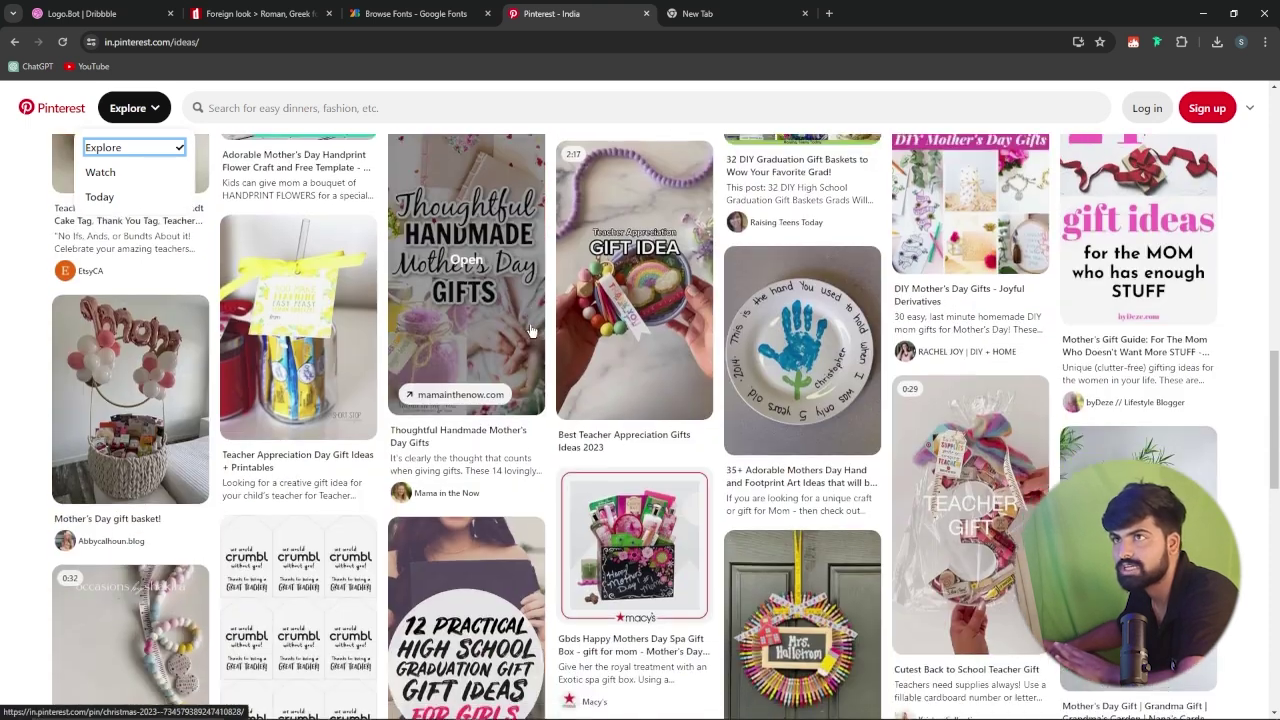
scroll(500, 250, up, 10)
Search Pinterest for "burger" and look through the resulting pins.
click(396, 110)
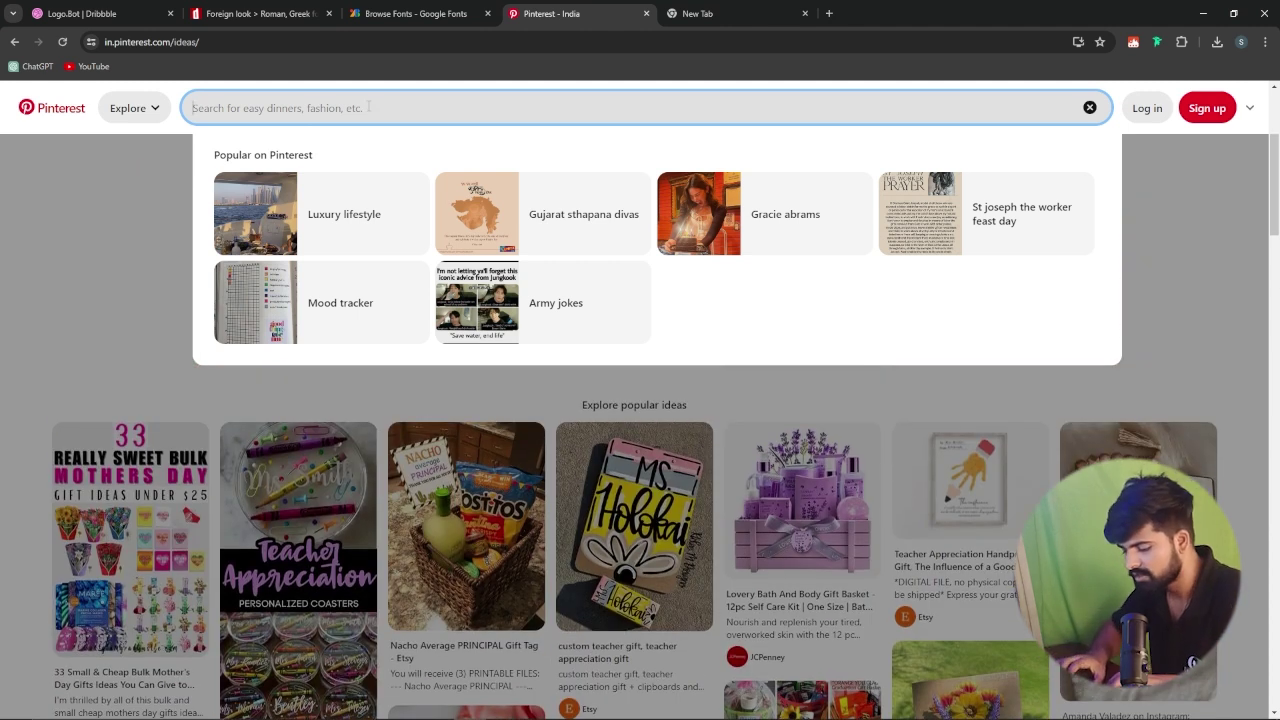
text(burger)
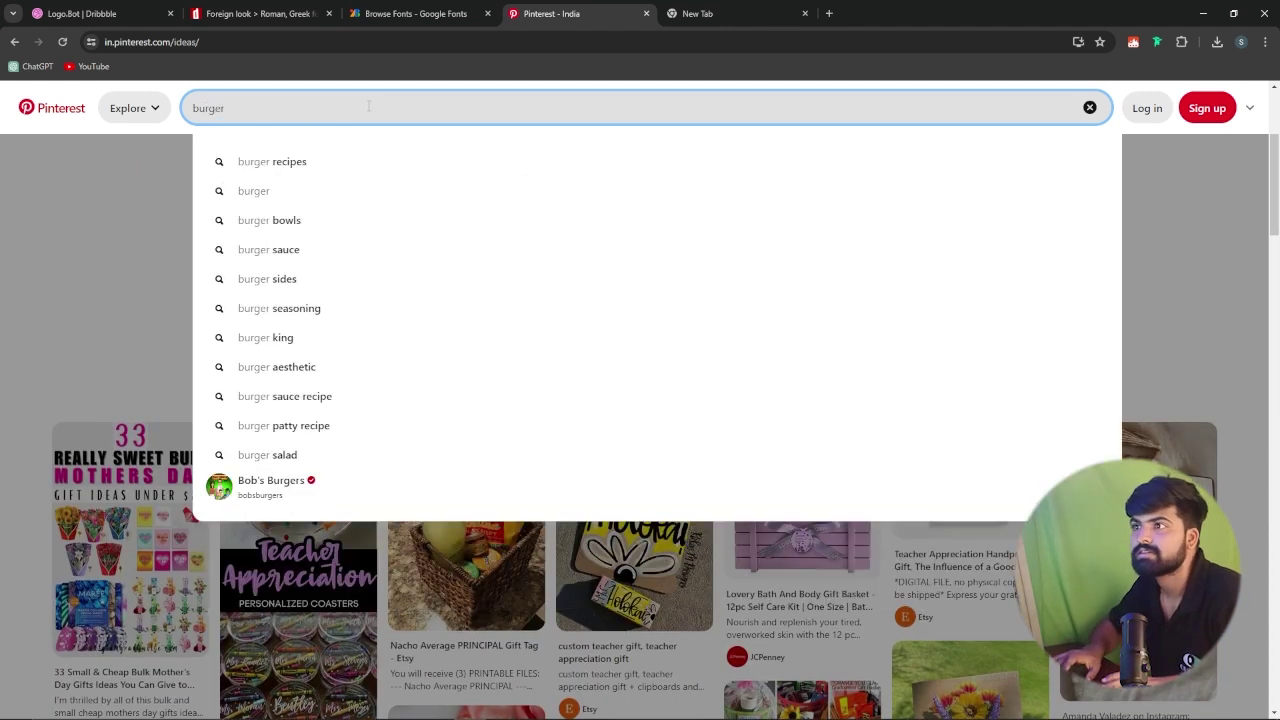
key(Return)
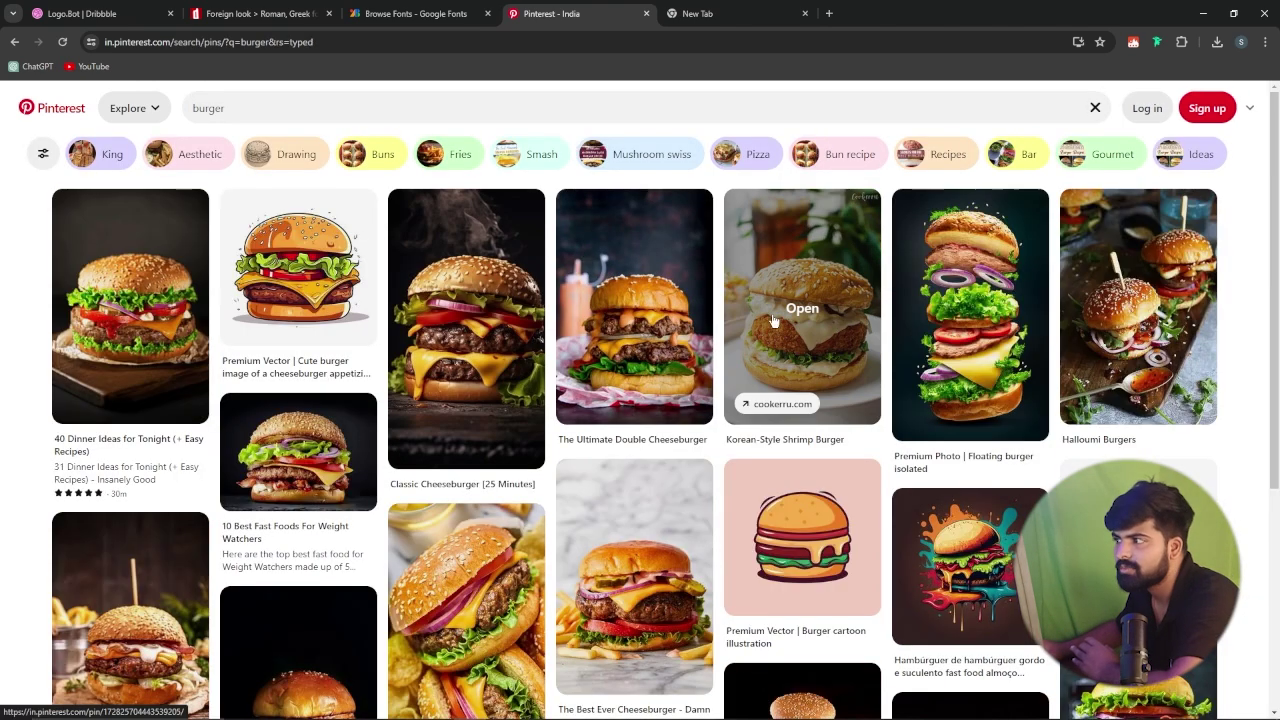
scroll(630, 210, down, 3)
scroll(630, 210, down, 5)
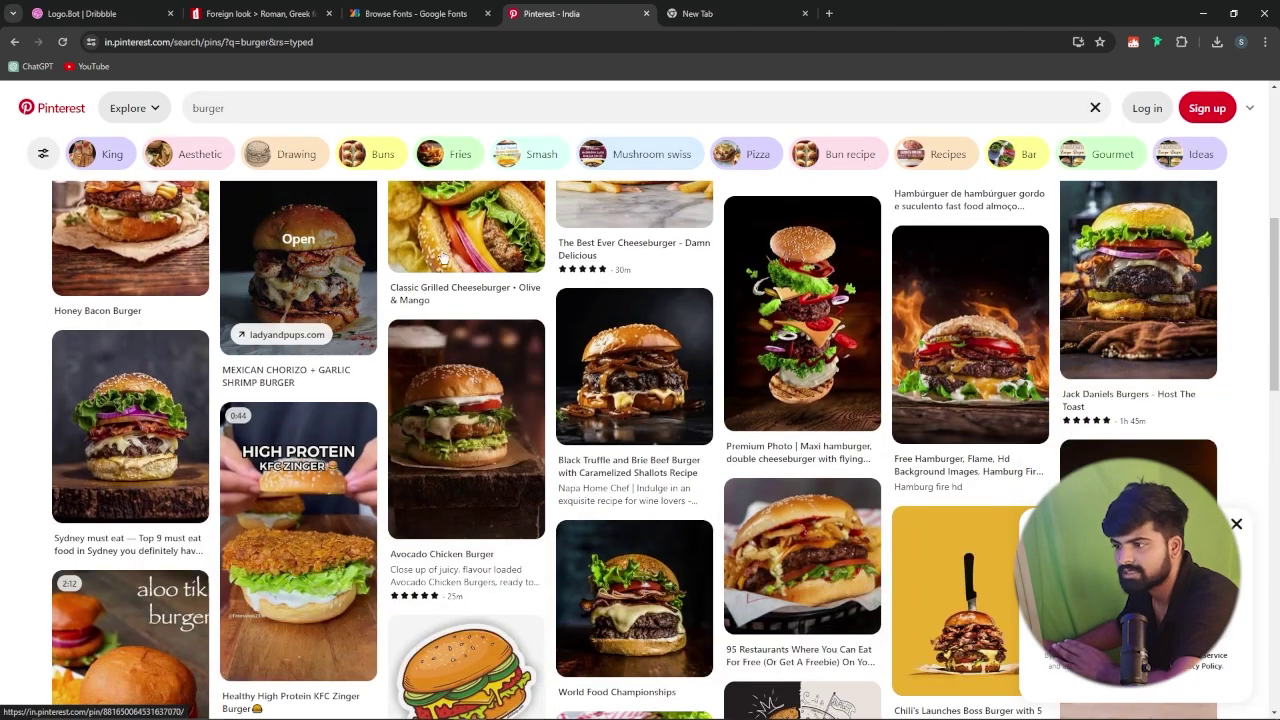
scroll(430, 275, down, 2)
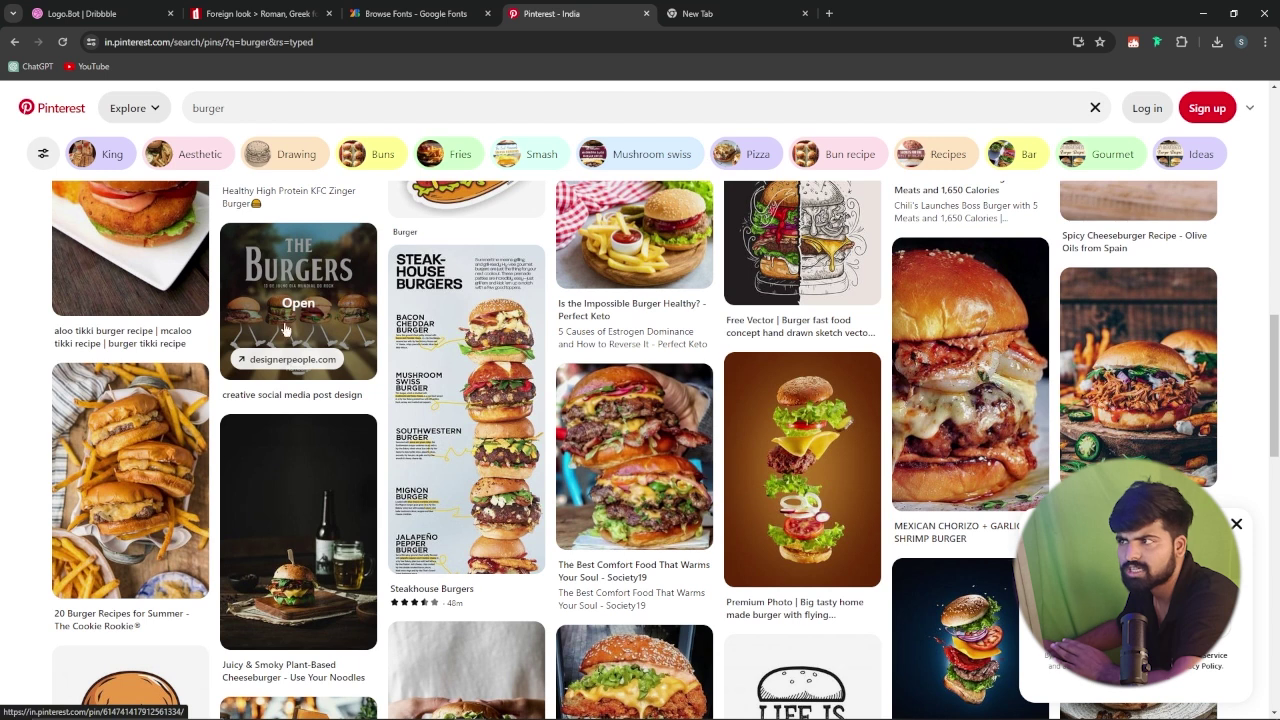